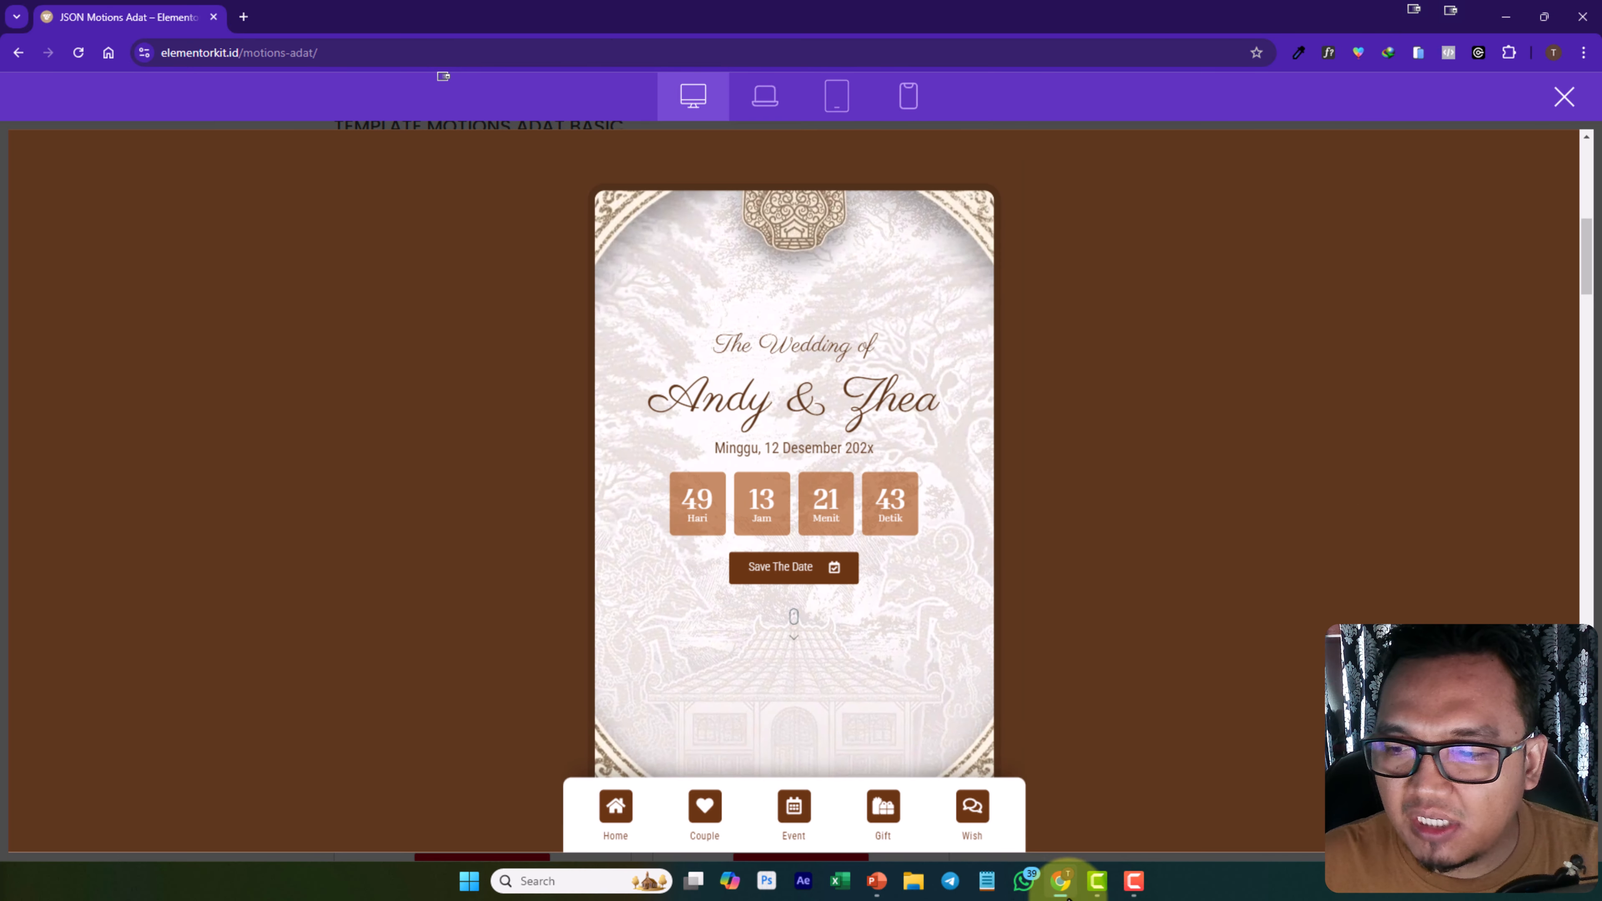
Browse the Motions Adat Basic templates and open the invitation in the Bali demo preview
click(876, 882)
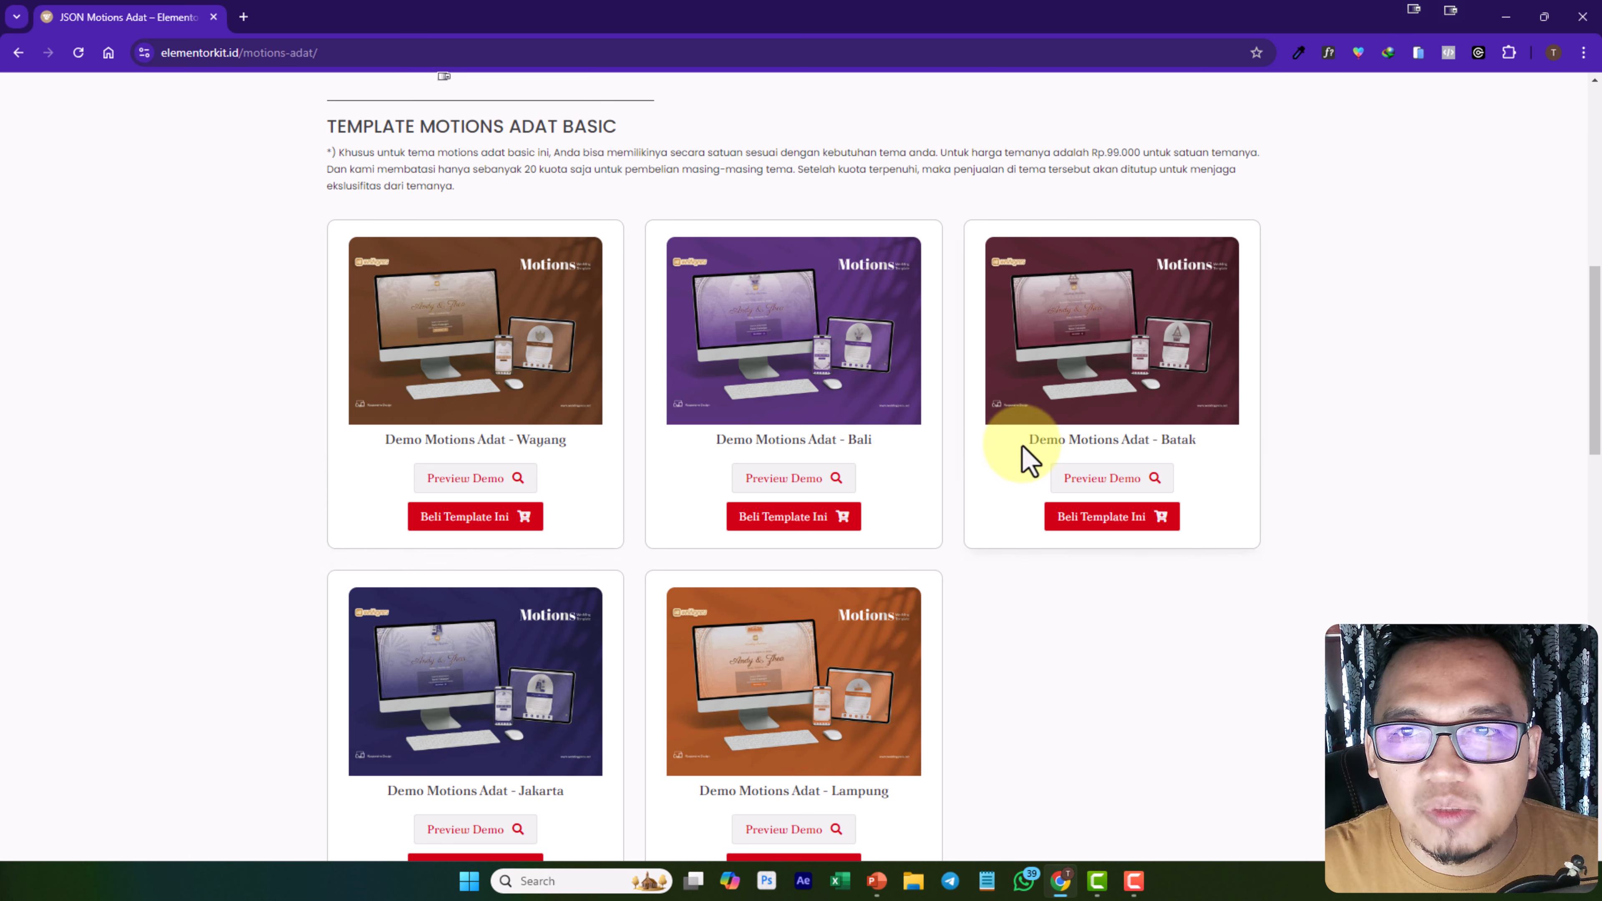
scroll(1084, 470, down, 5)
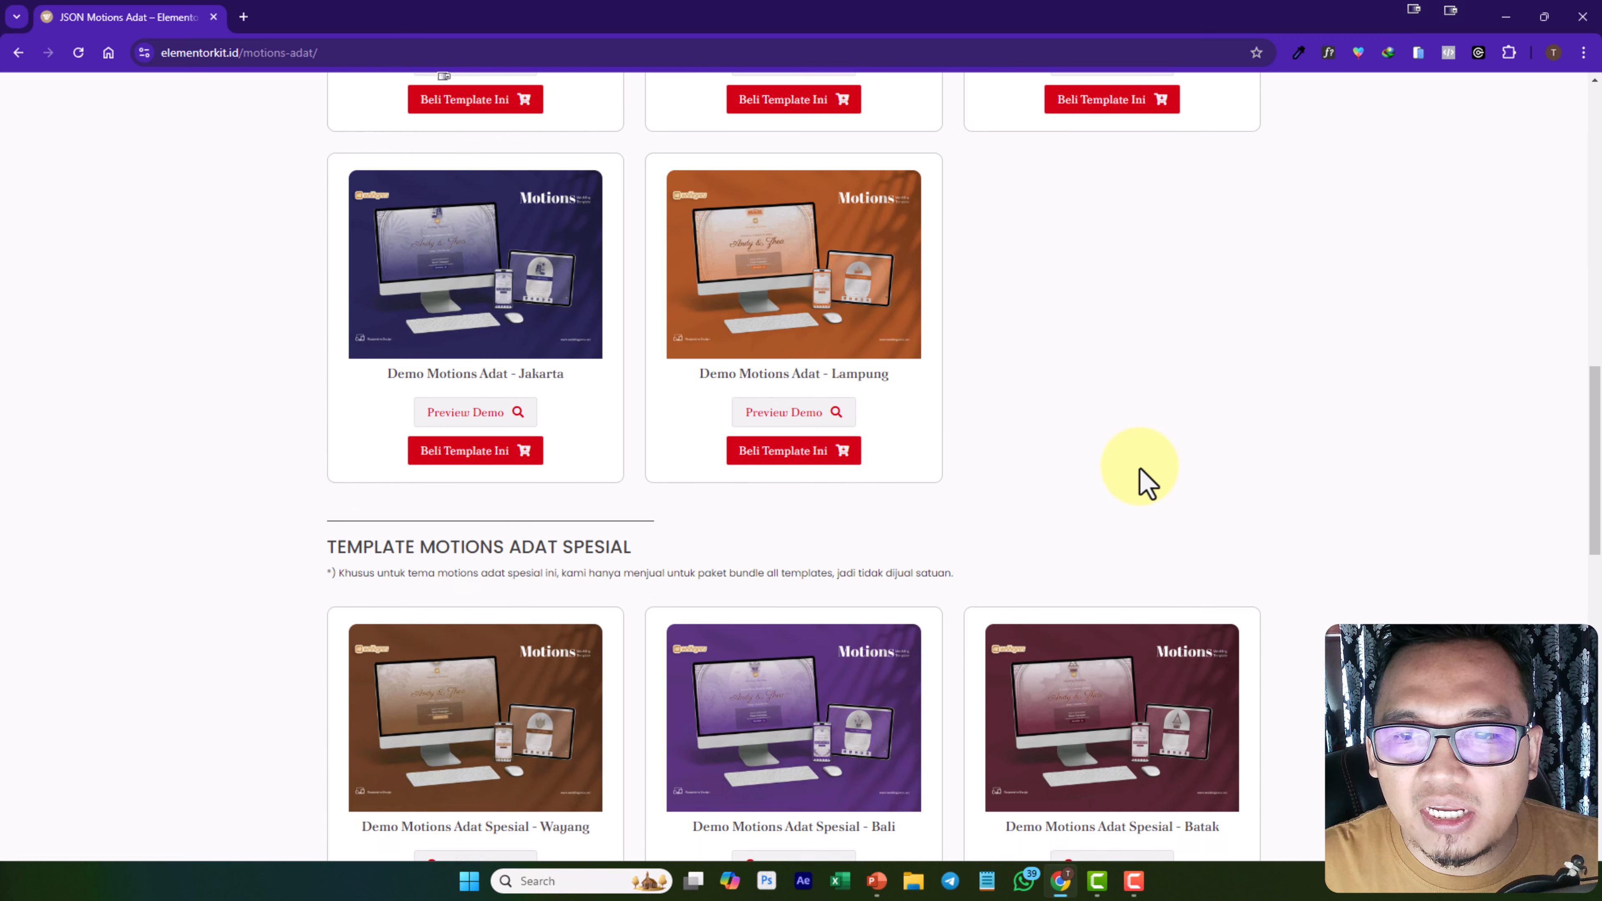
scroll(1144, 482, down, 1)
scroll(1144, 483, up, 8)
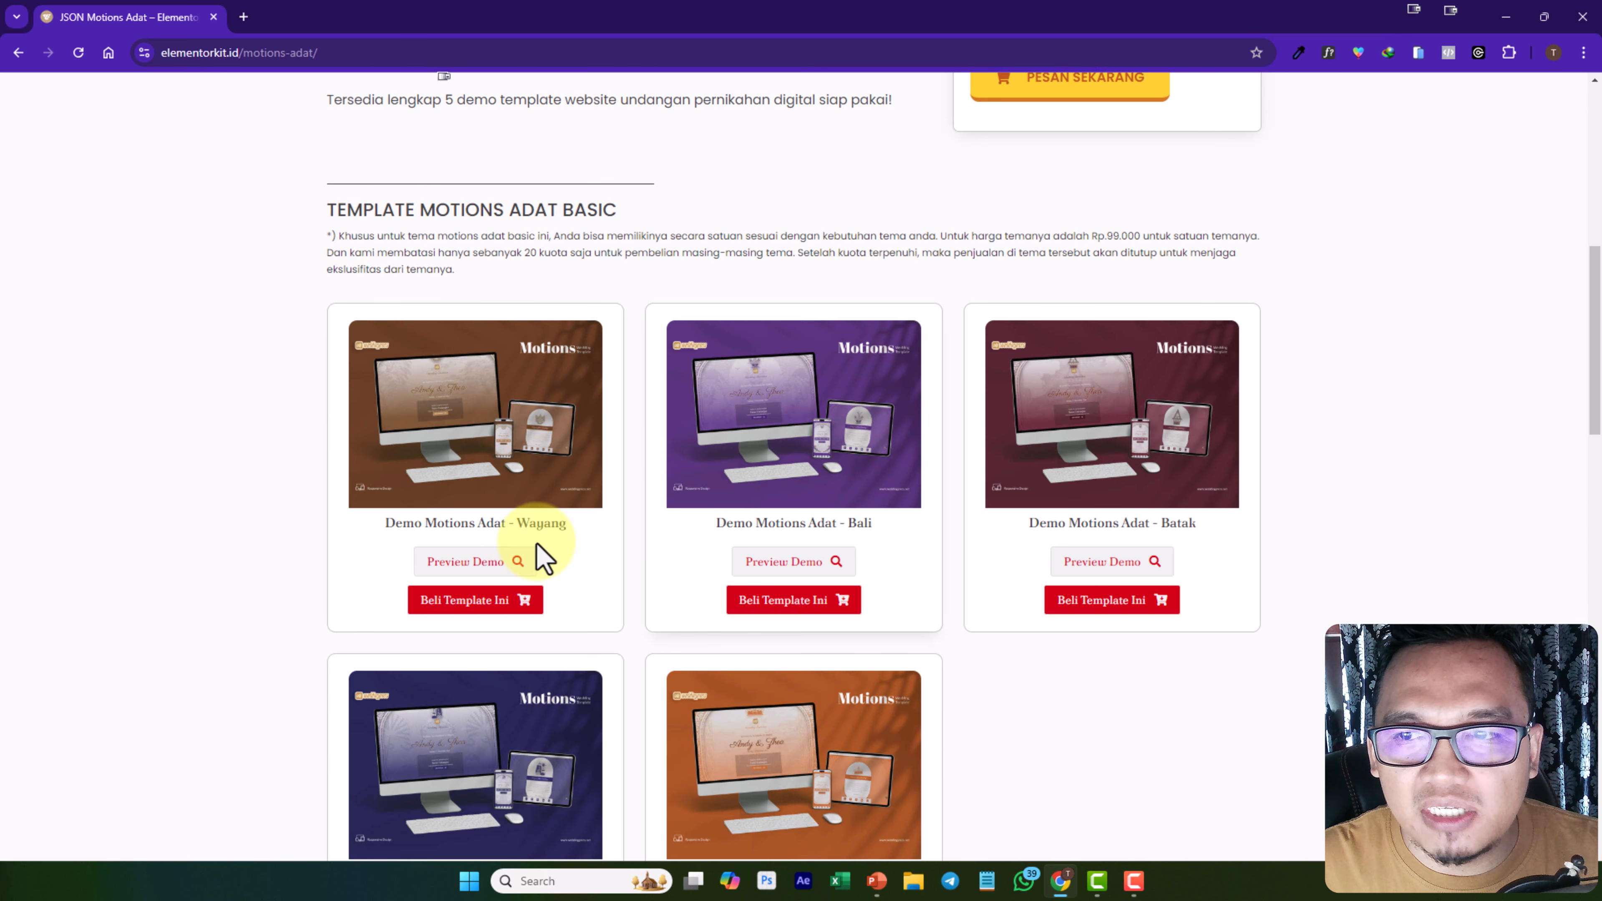
click(821, 575)
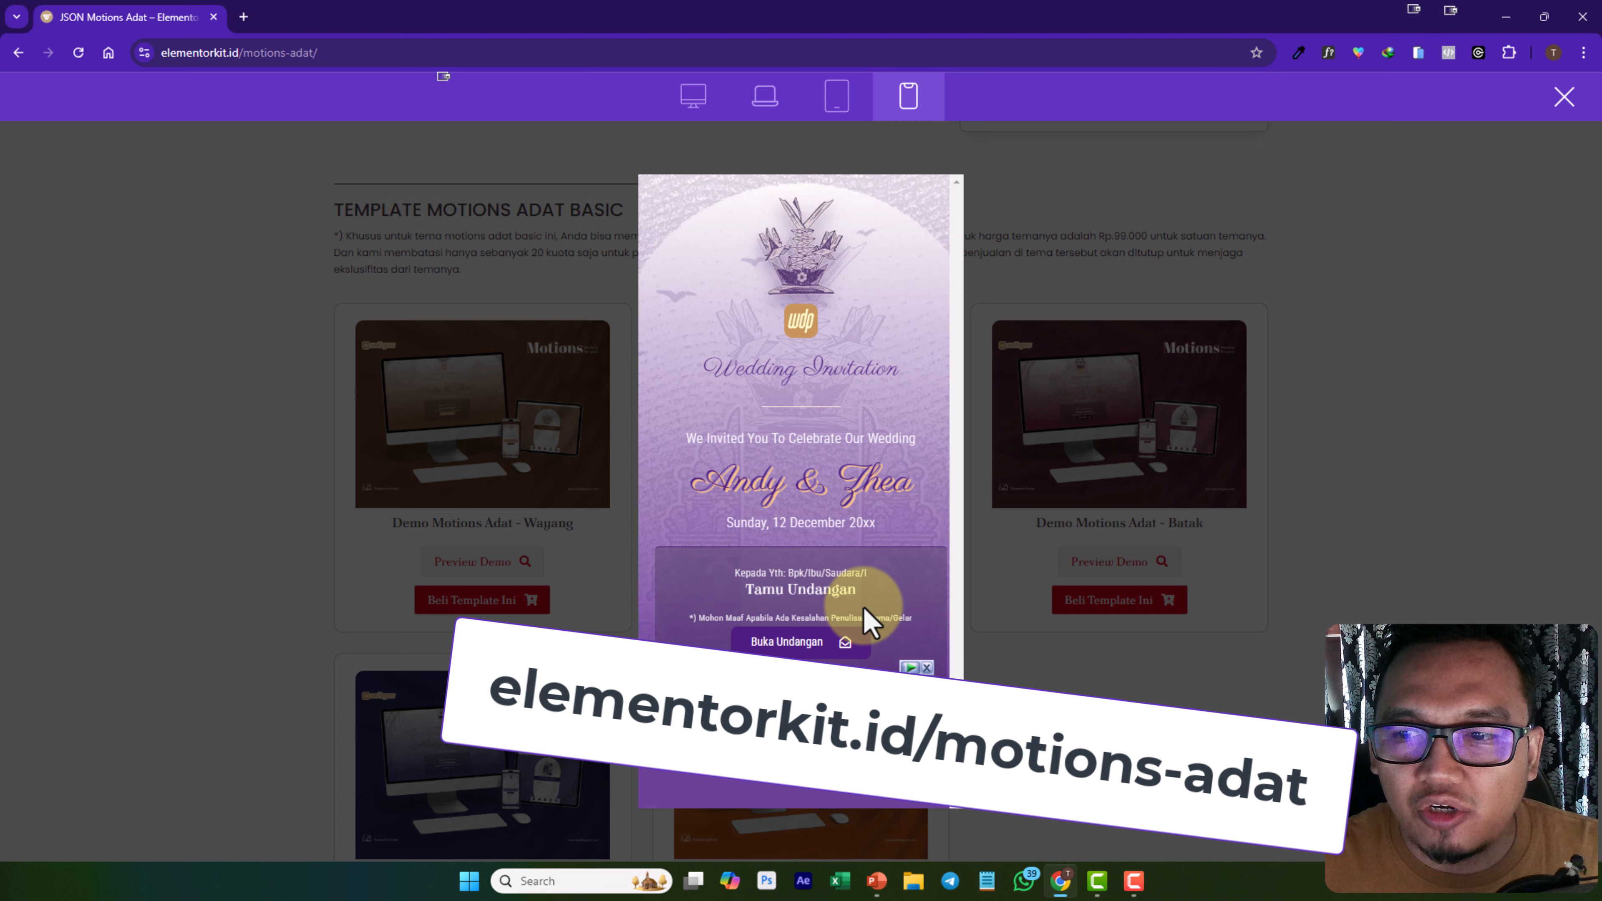
click(823, 637)
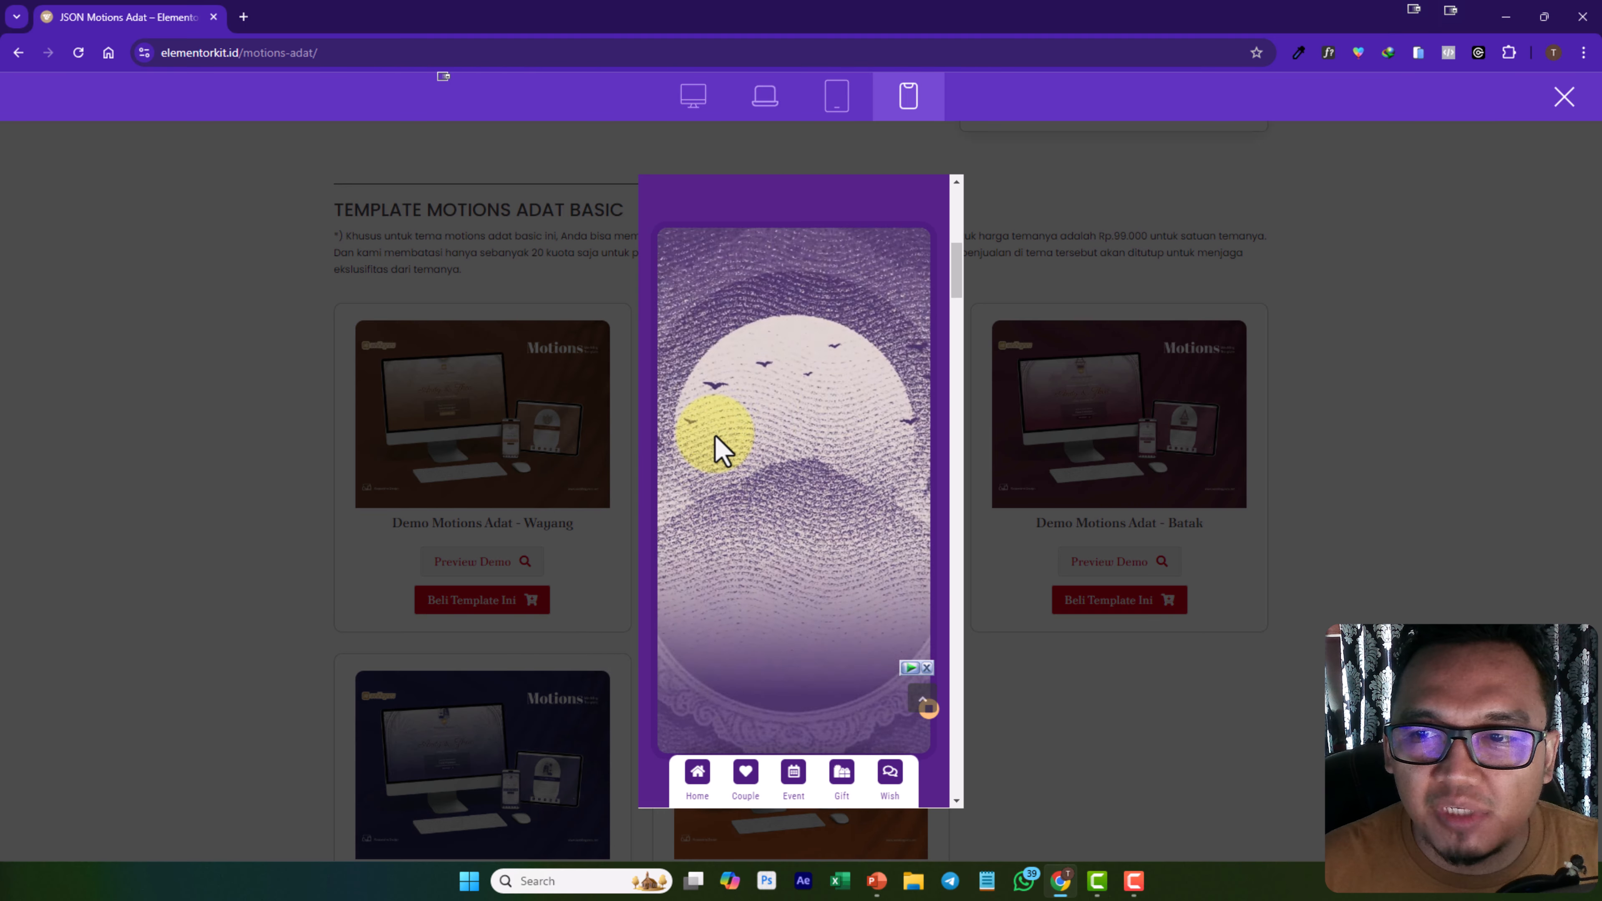
Switch to PowerPoint, show the Animation Pane without the Design Tools pane, and inspect the animations of the slide's trees and birds
click(876, 881)
click(338, 53)
click(1238, 80)
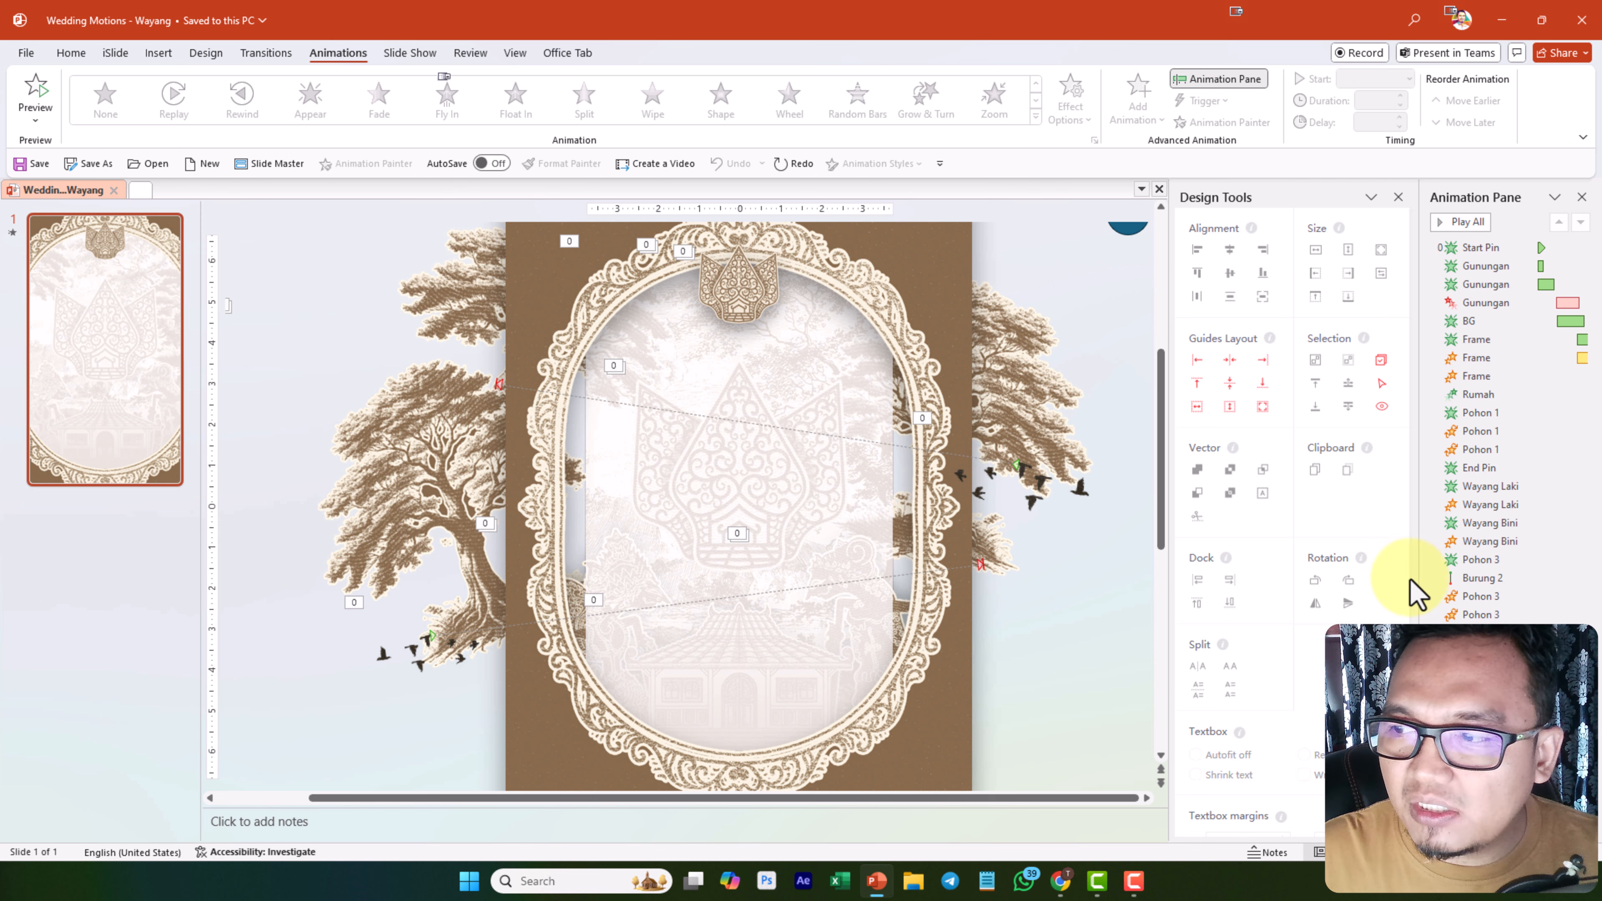
click(1398, 197)
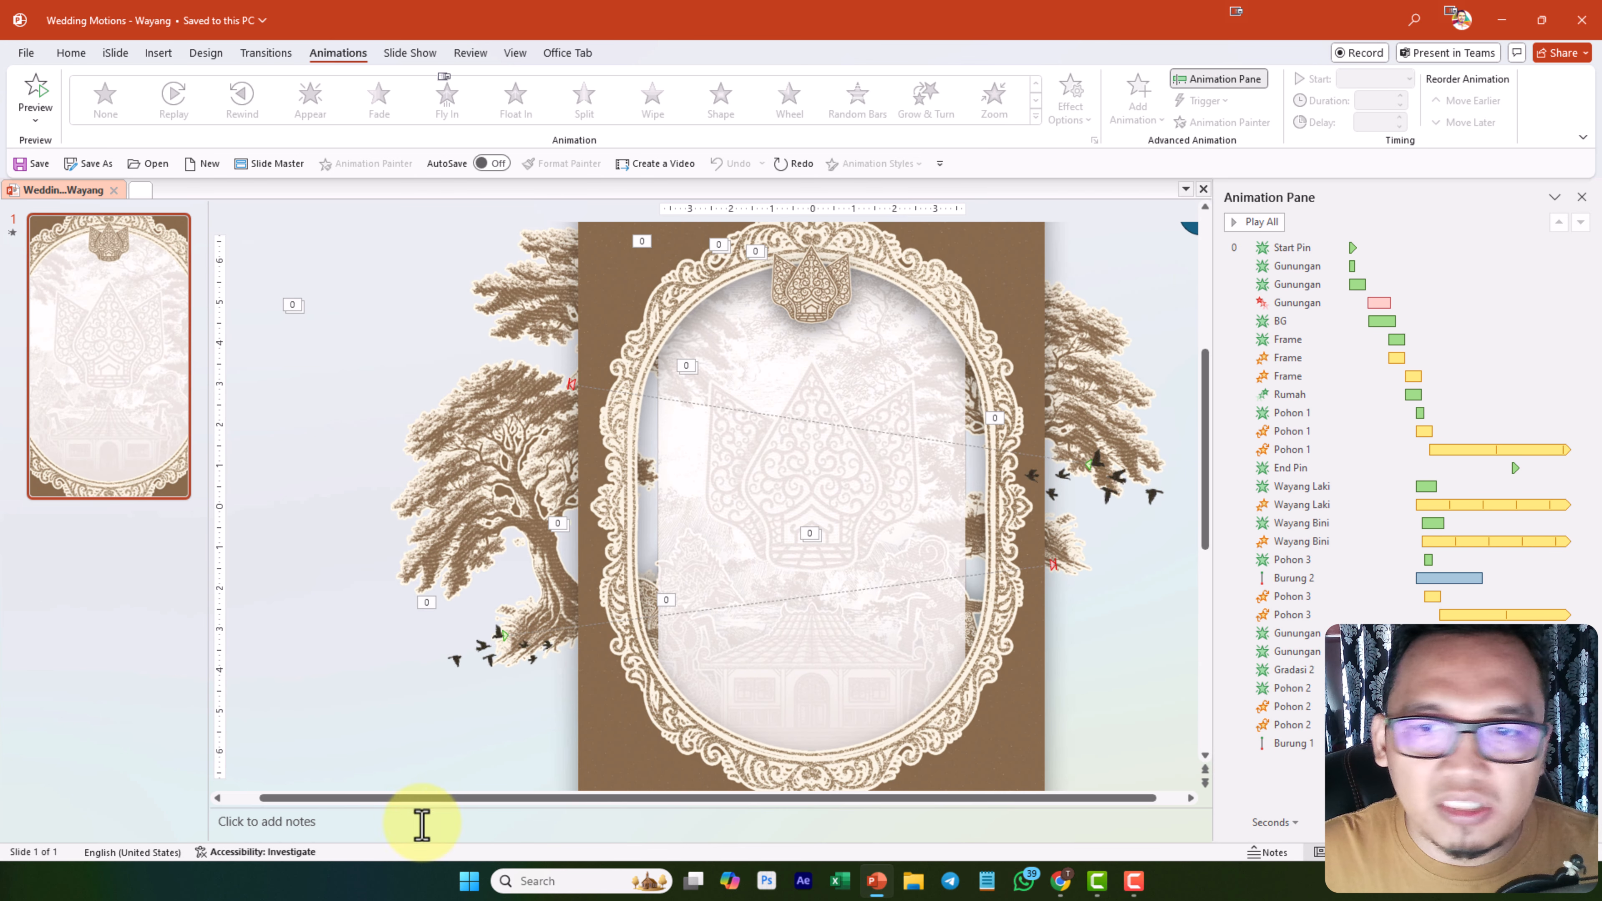
click(1116, 438)
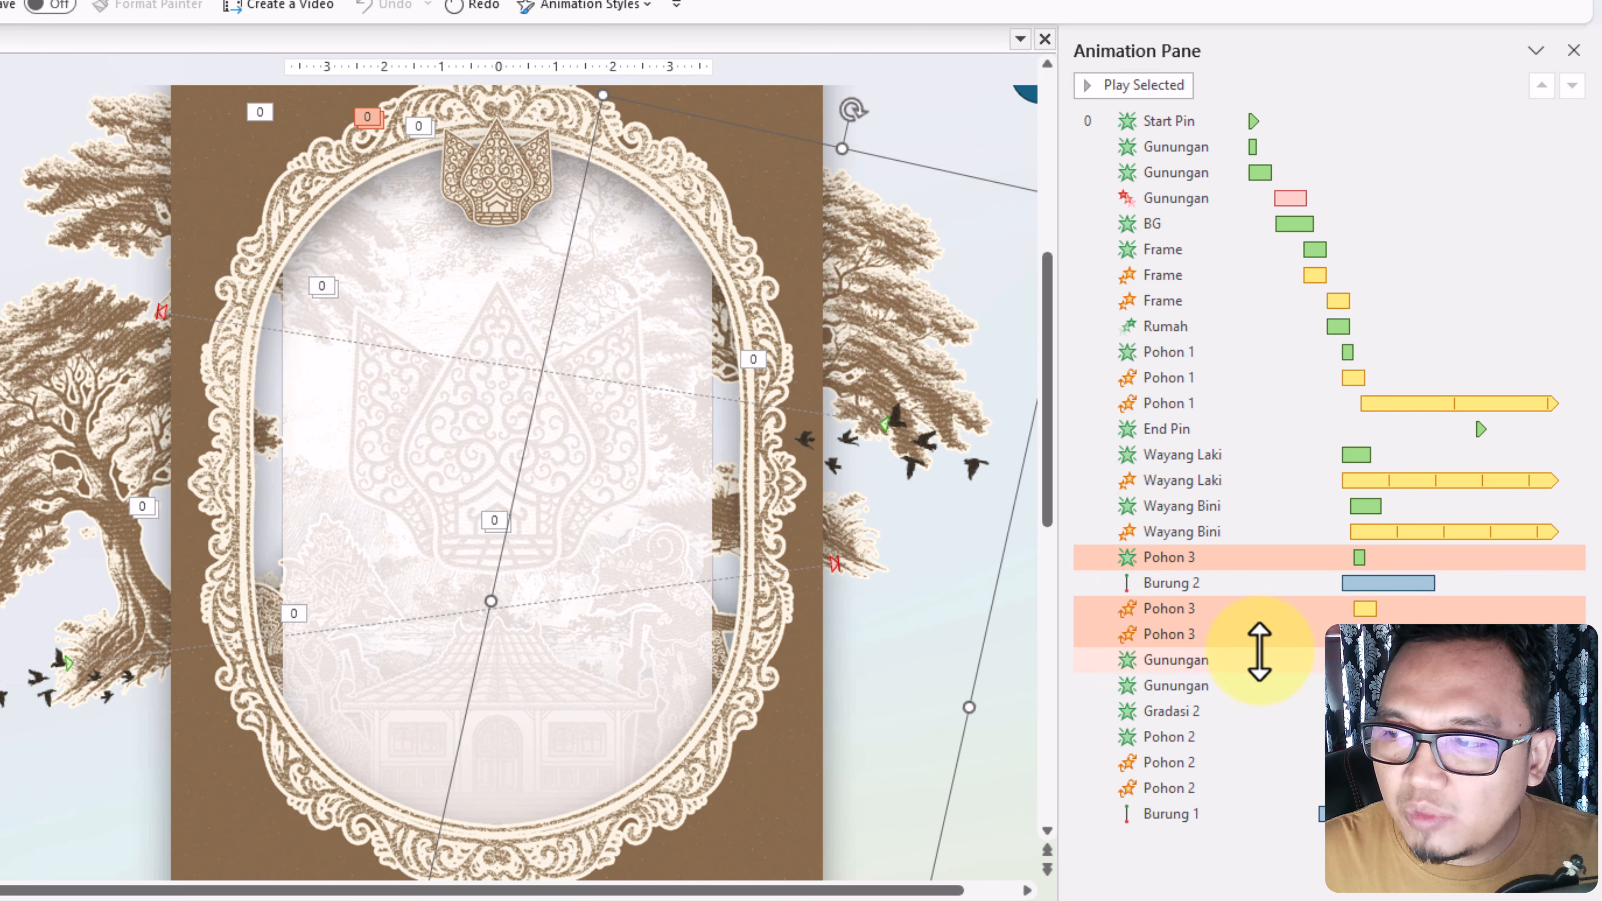
click(975, 474)
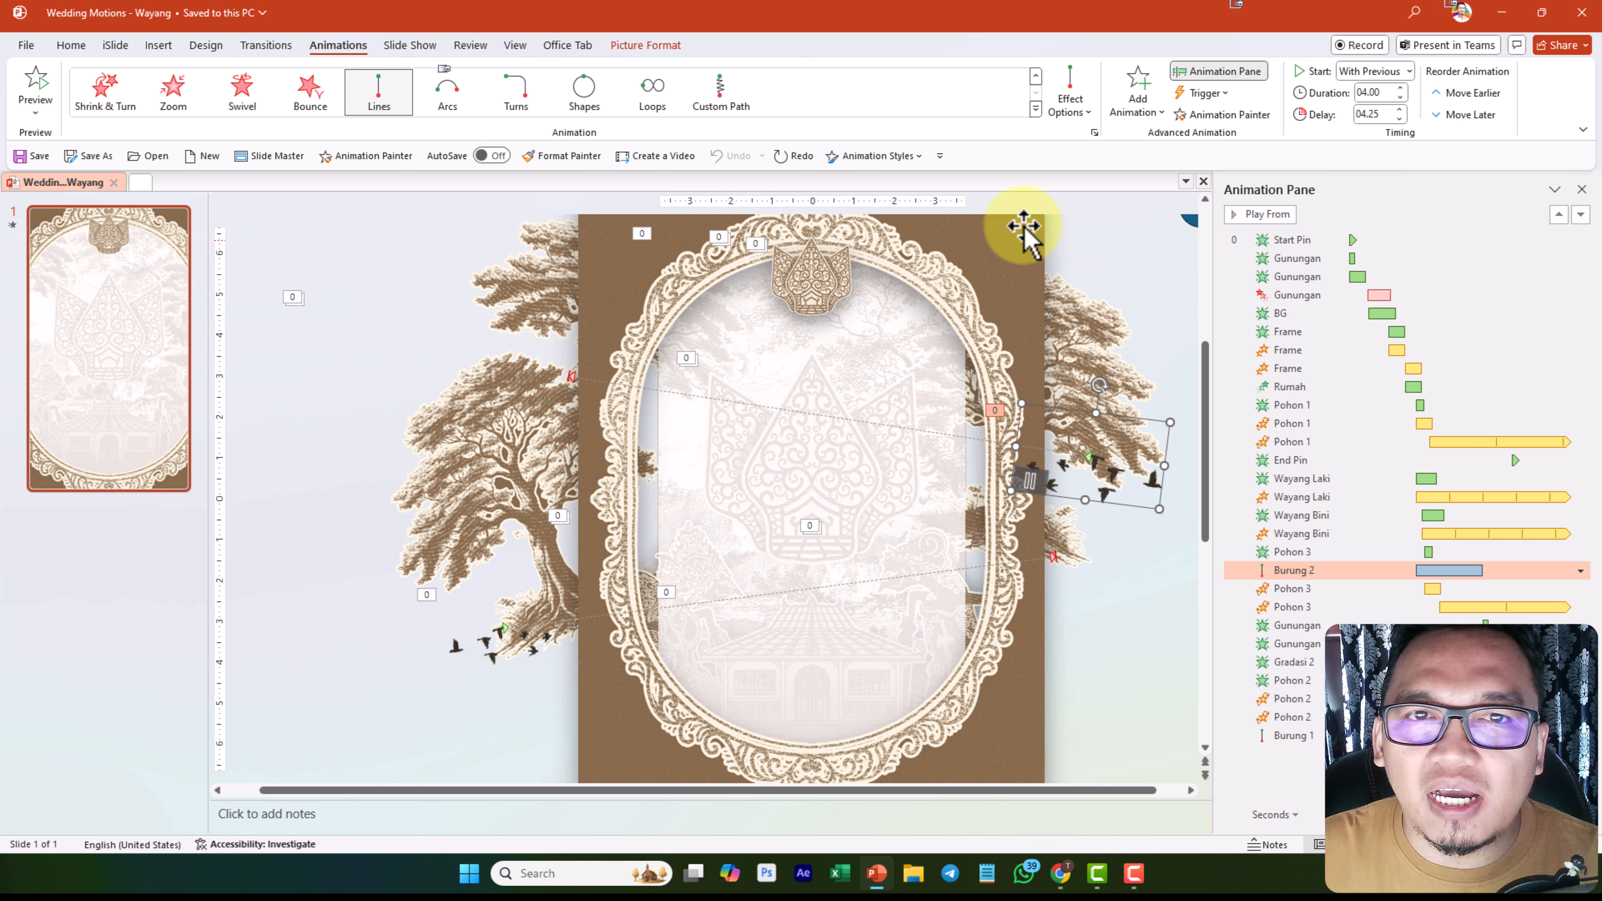
Open the custom slide size settings of the Wayang slide and examine its width and height
click(132, 343)
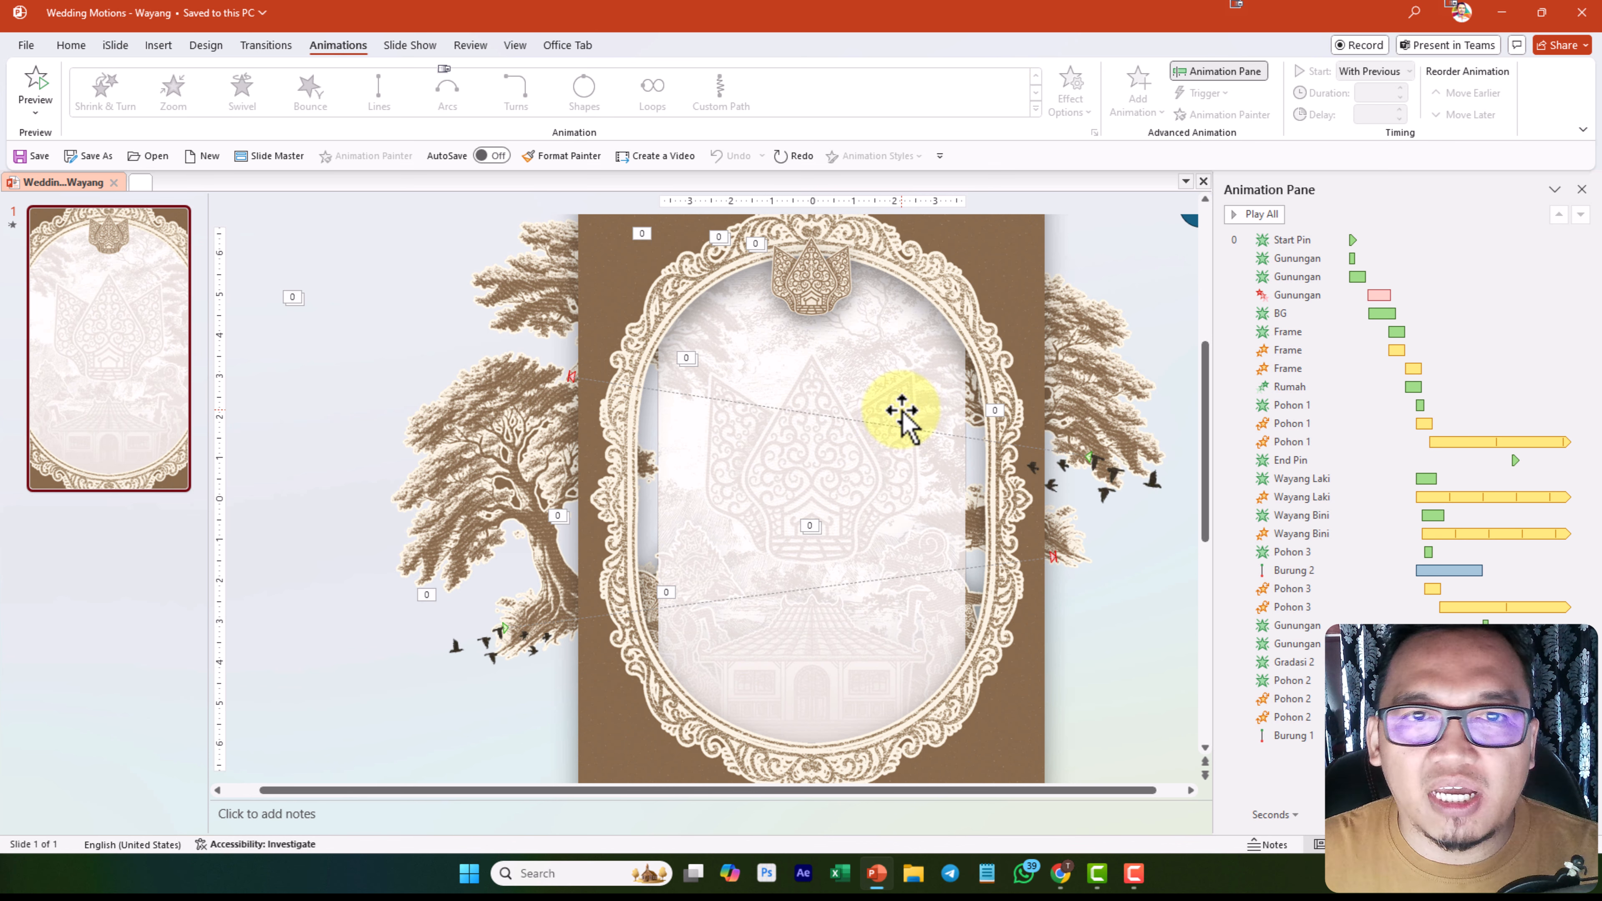
click(216, 46)
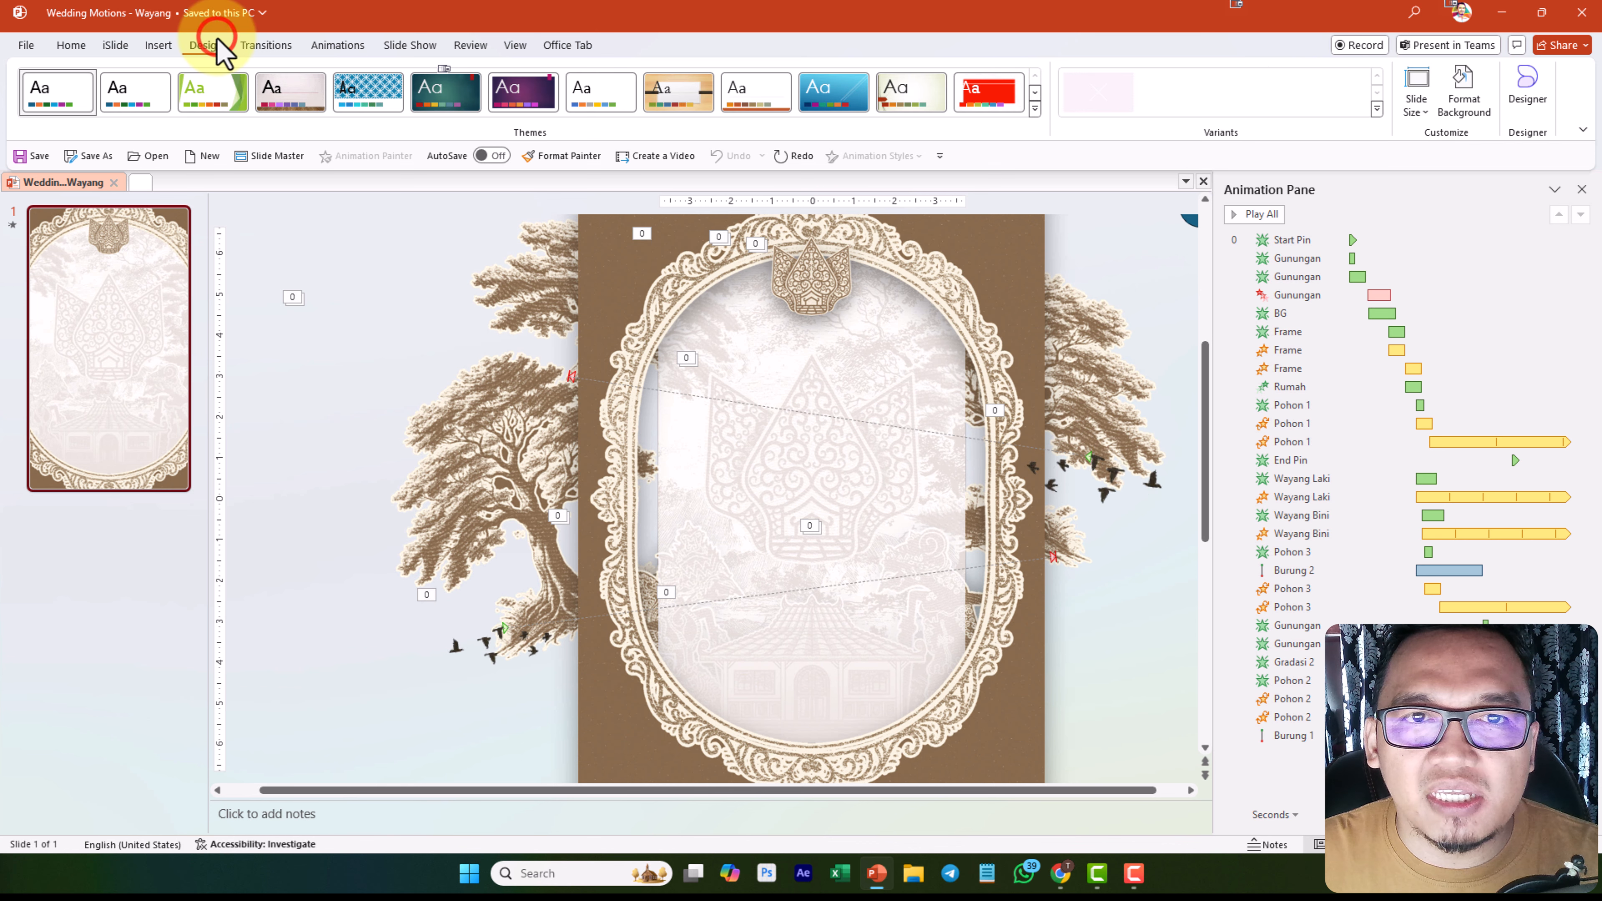
click(1418, 104)
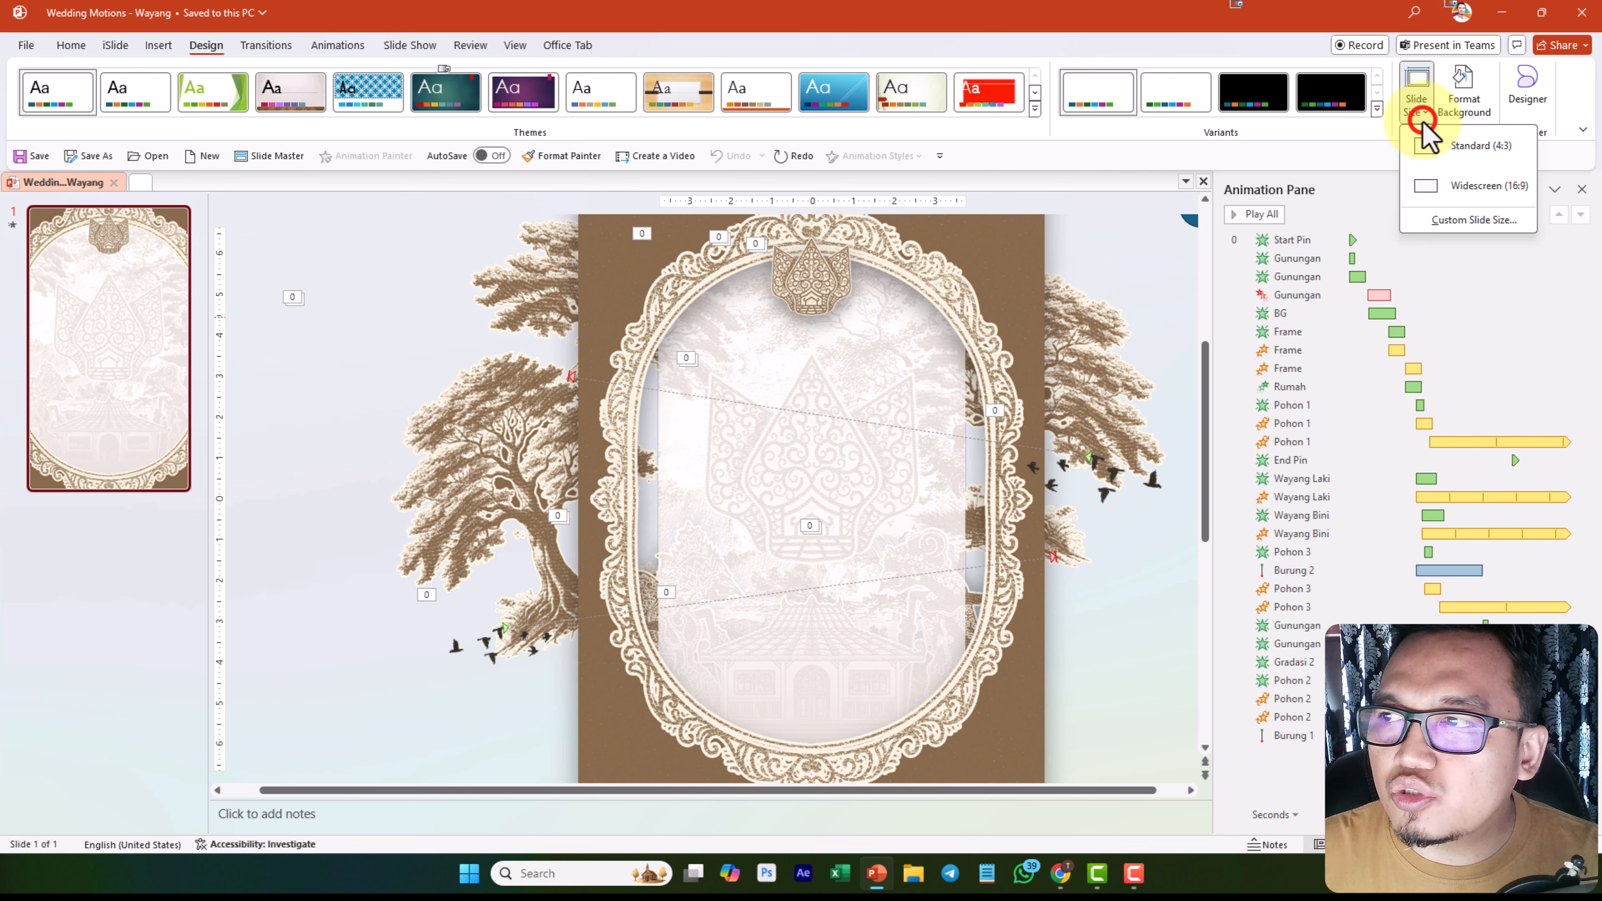
click(1482, 221)
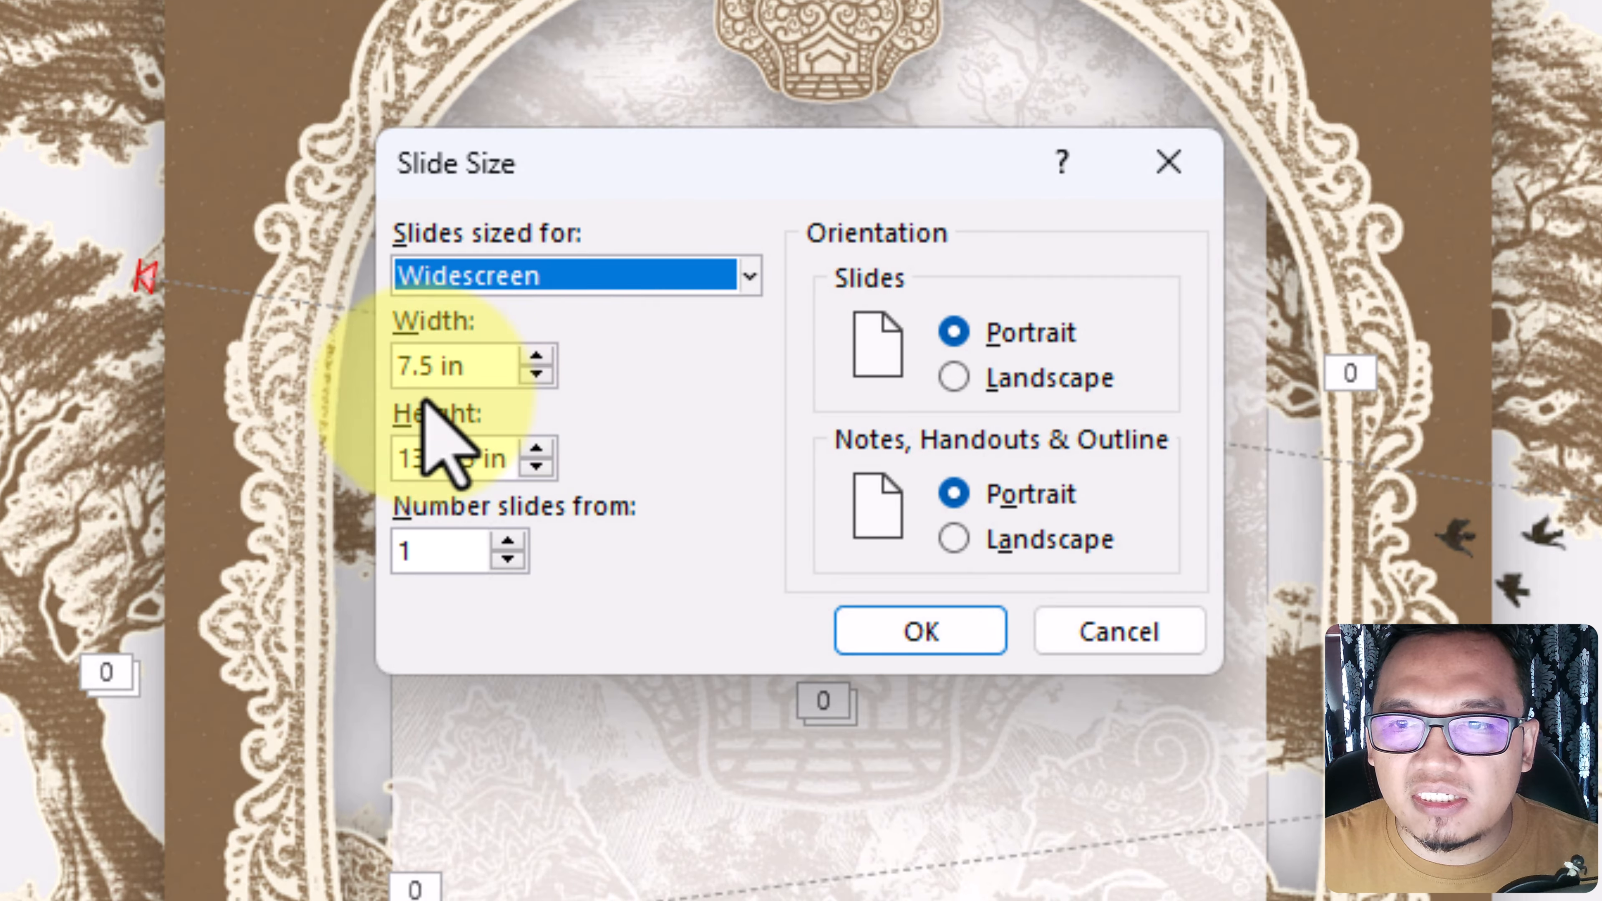
click(619, 390)
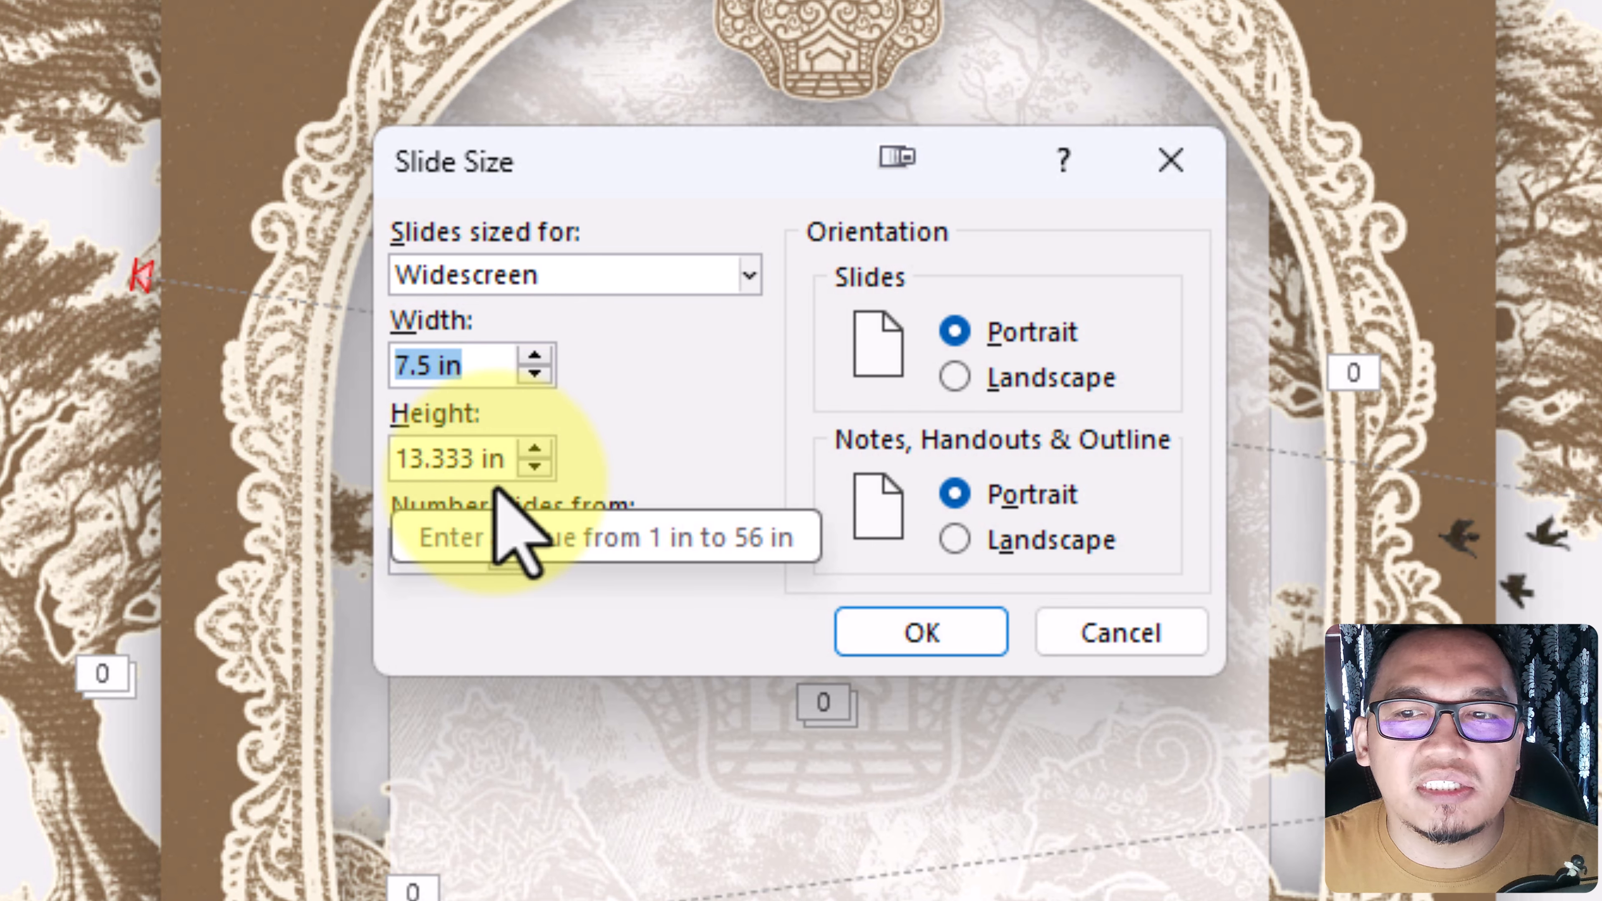
drag(479, 458, 381, 470)
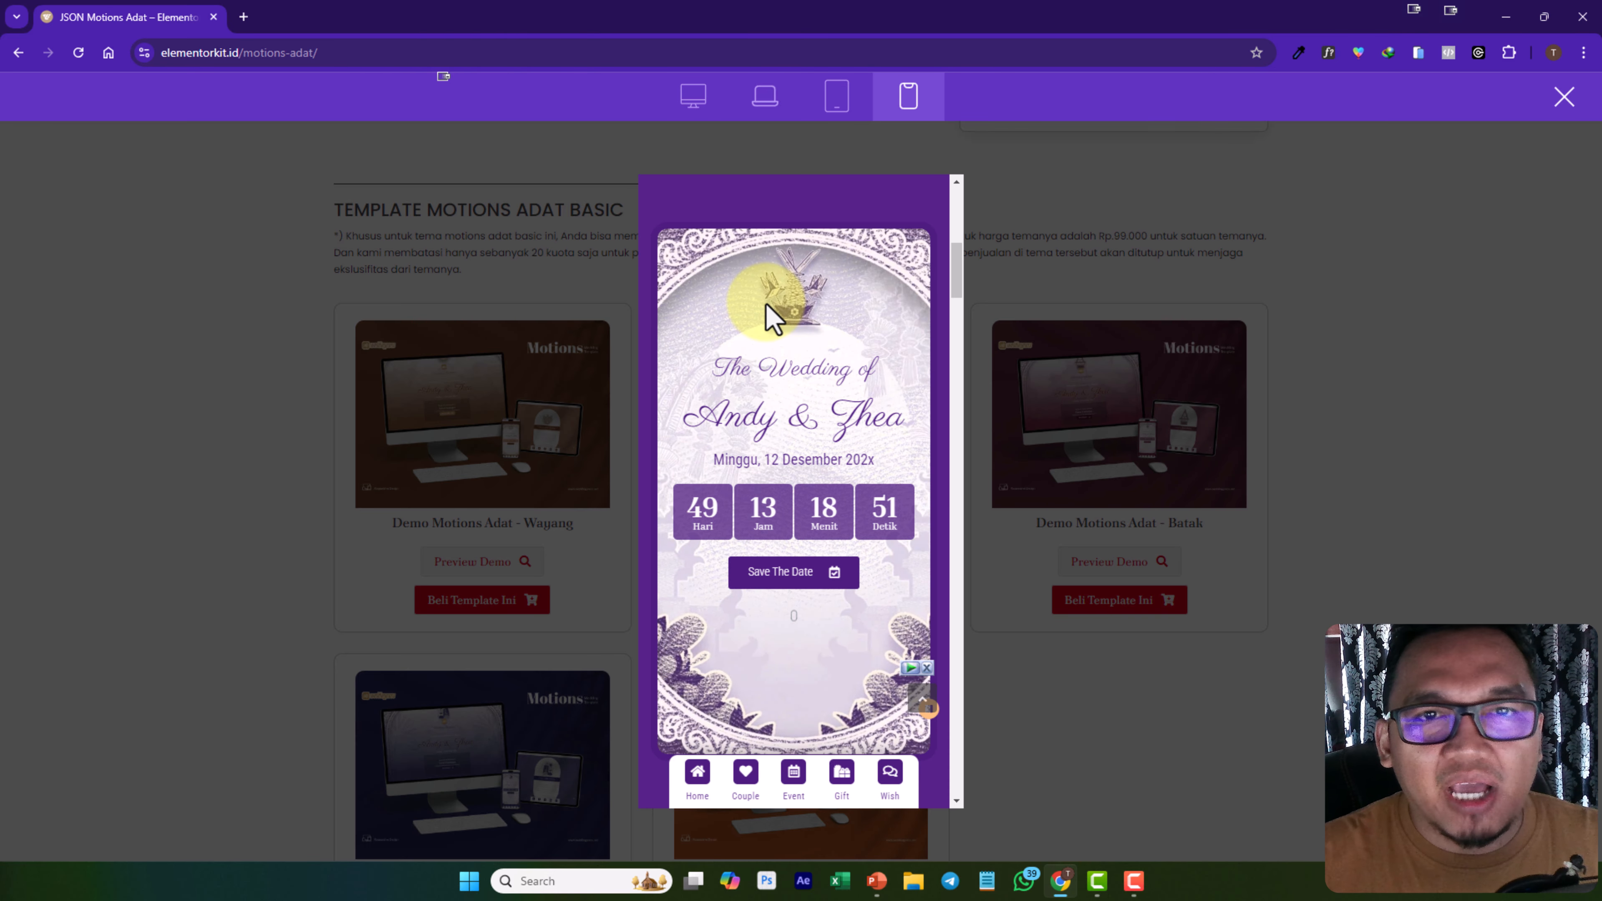
In the browser, swap the Bali preview for the Lampung demo, view its opened invitation, and close that preview
click(1072, 436)
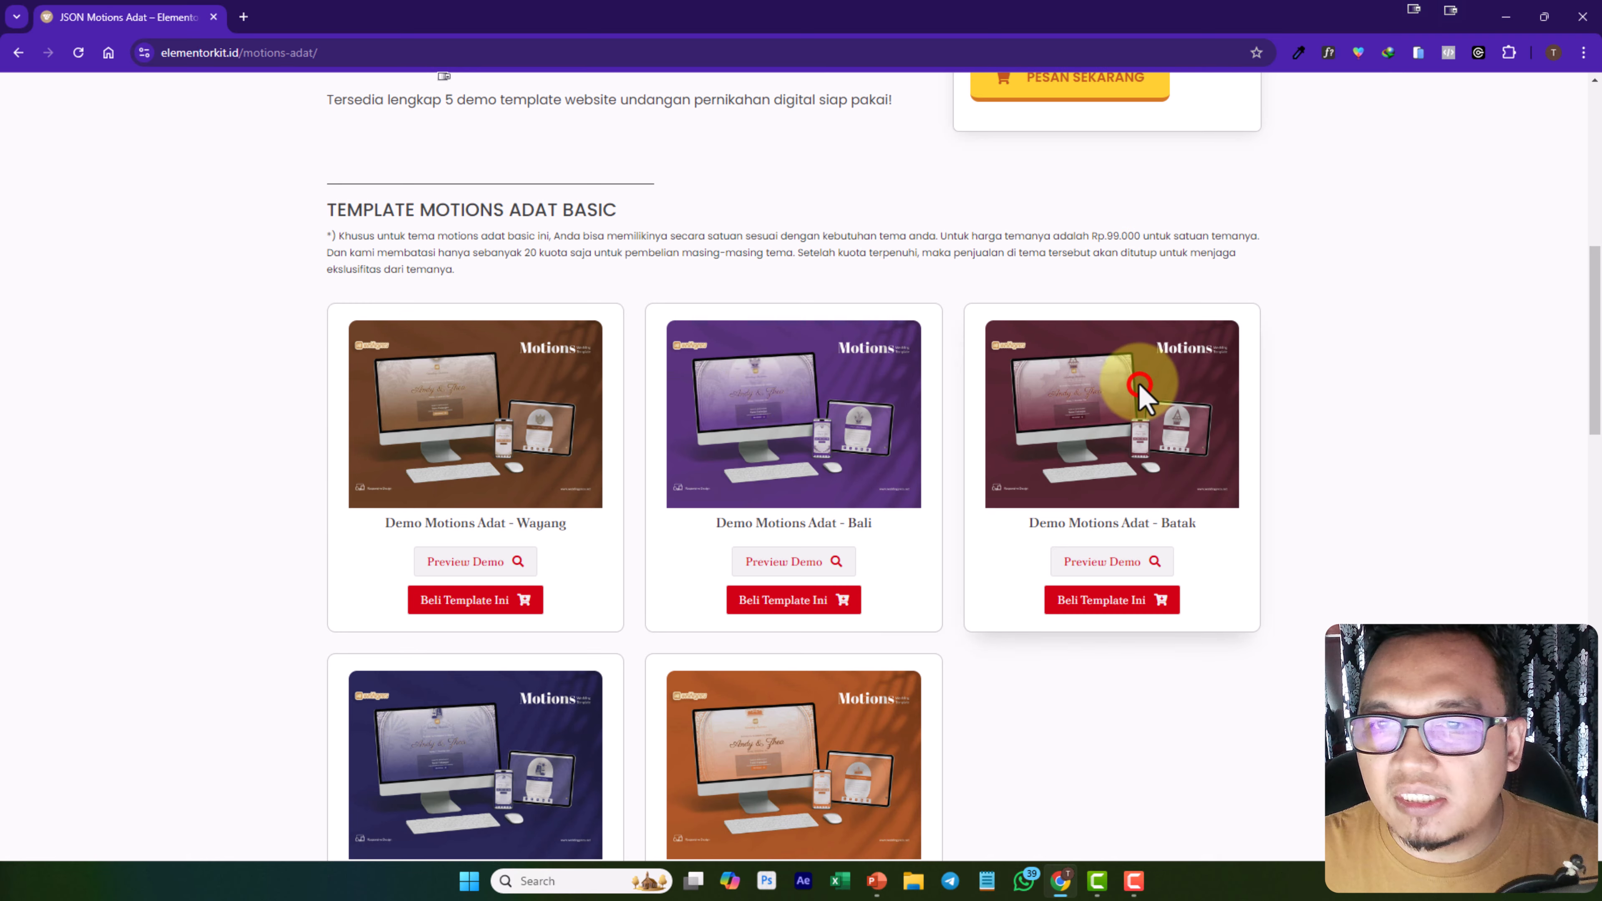
scroll(757, 455, down, 3)
click(811, 672)
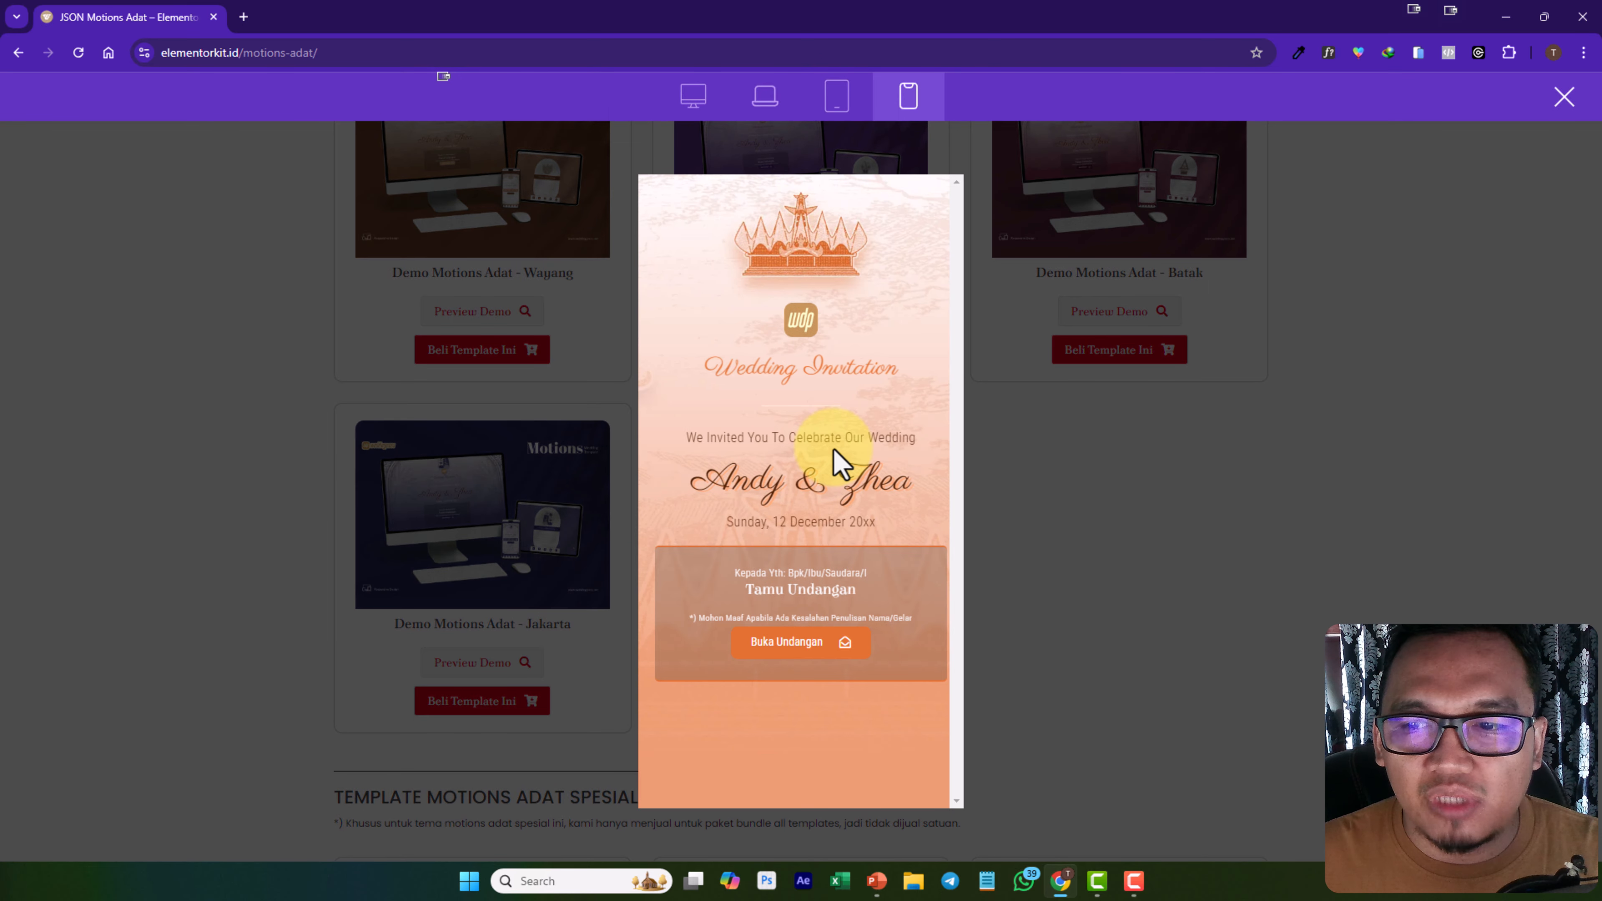
click(804, 646)
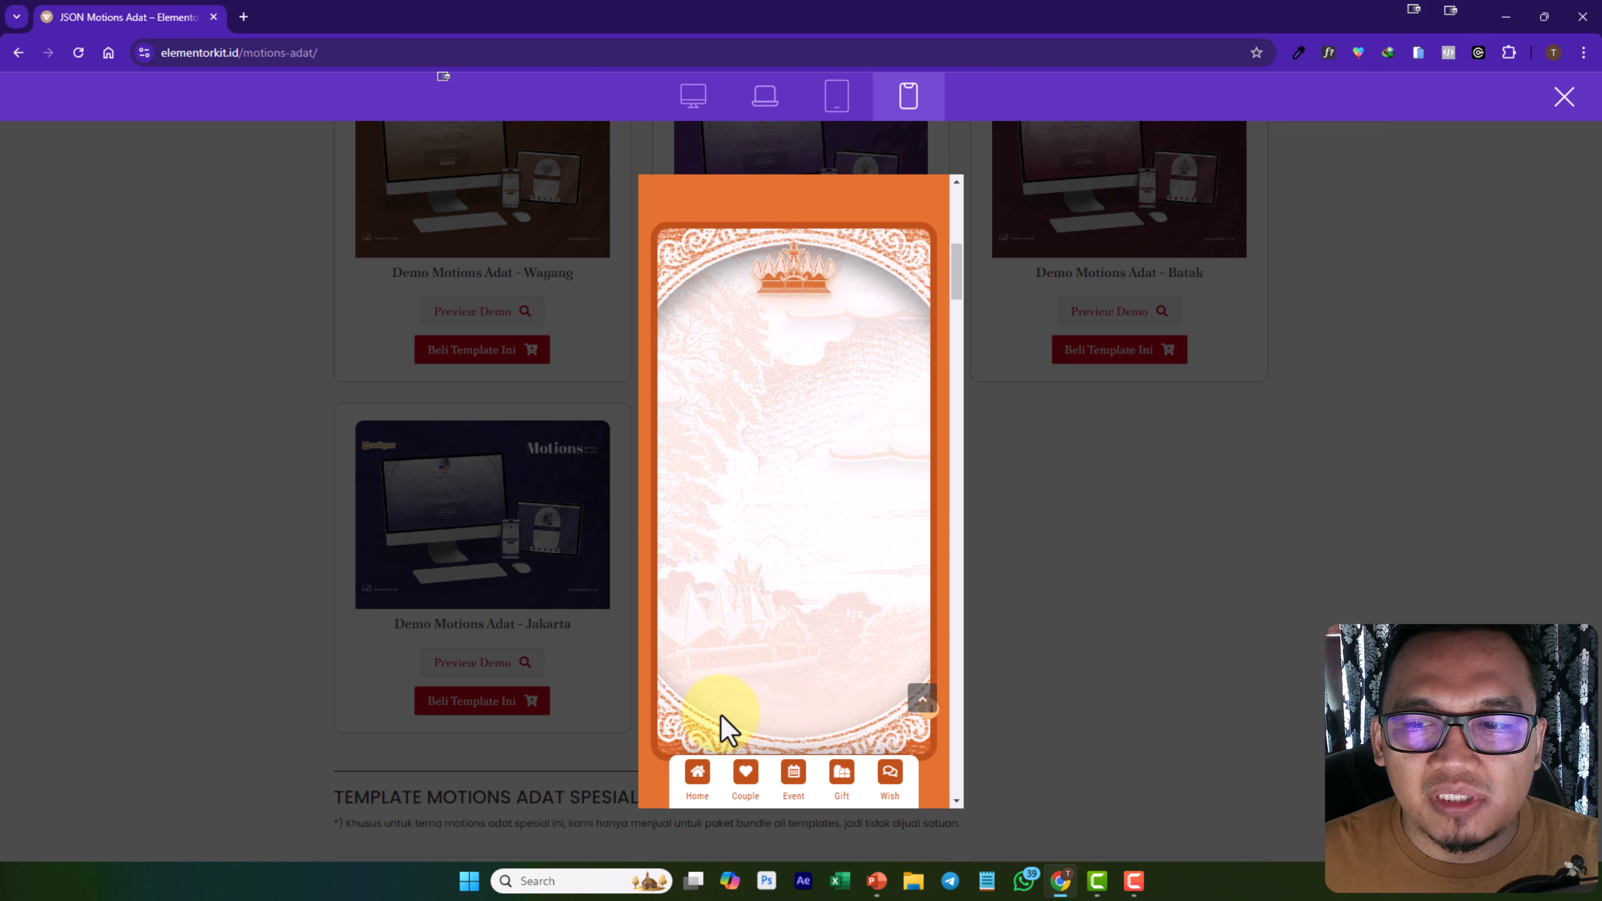
scroll(853, 435, down, 1)
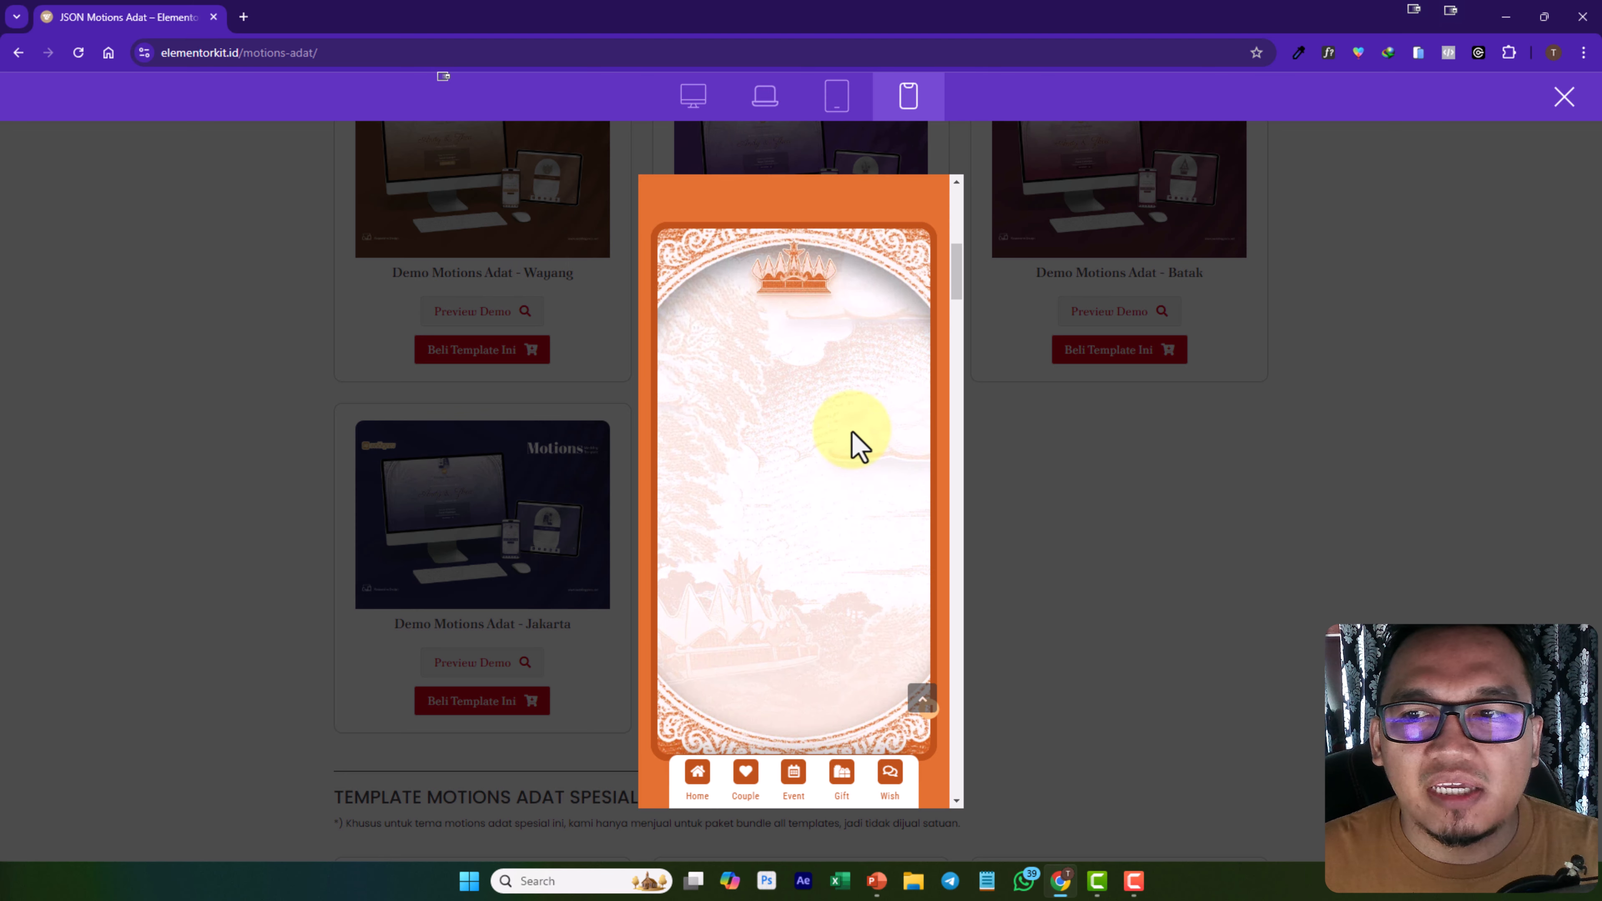
click(1152, 472)
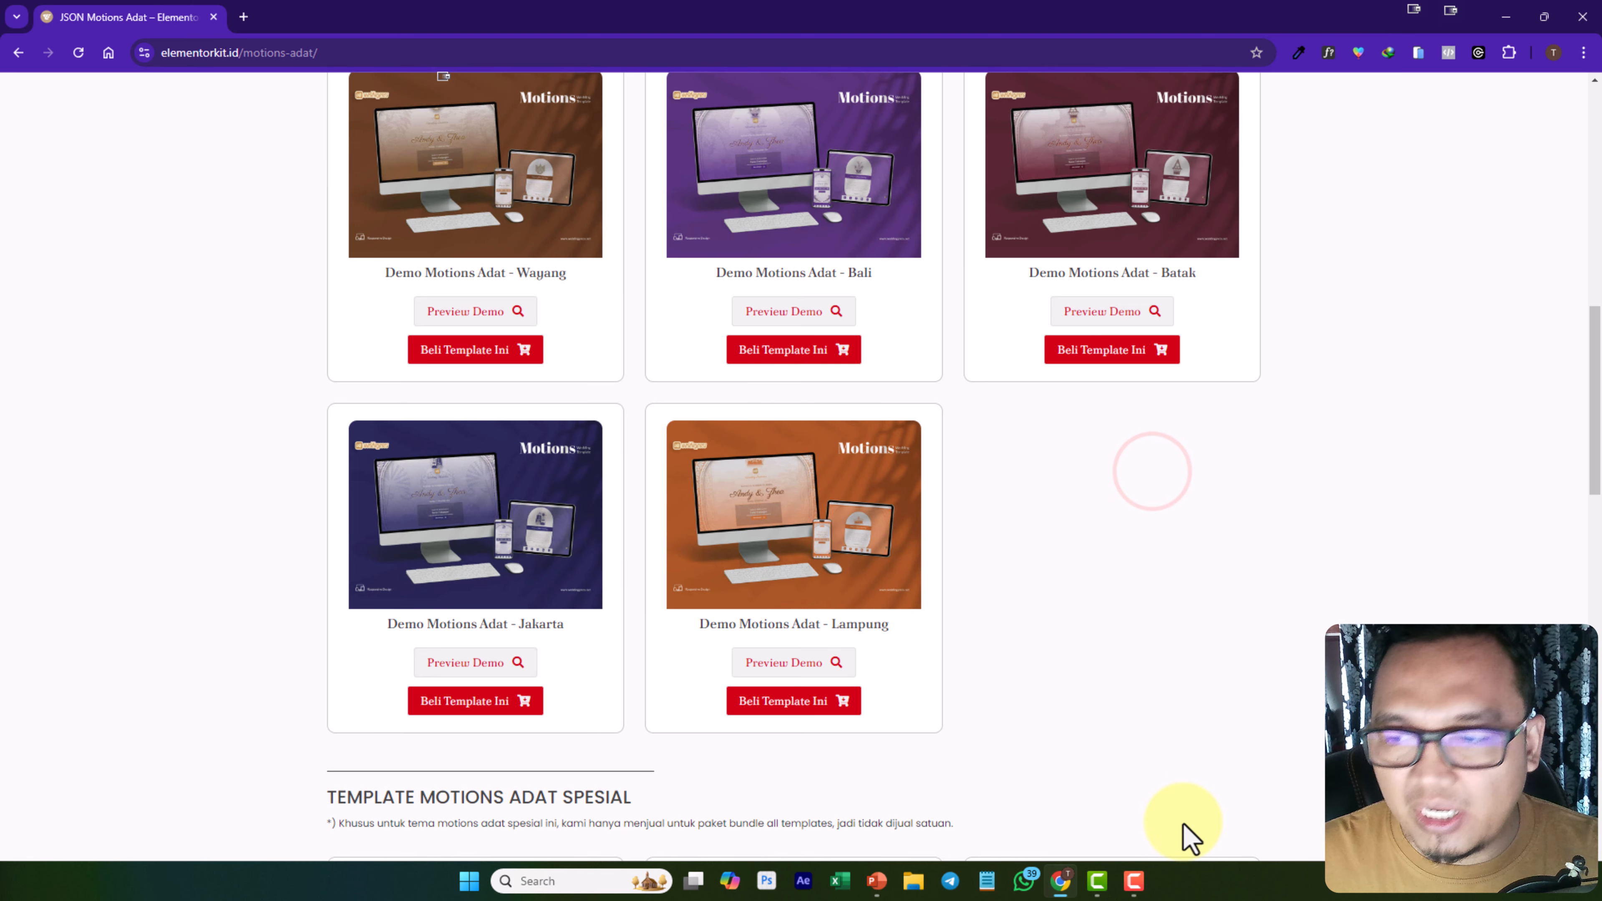
Return to PowerPoint, cancel the slide size settings, and show the Selection pane with the Pohon 1 and Pohon 2 groups collapsed
click(876, 882)
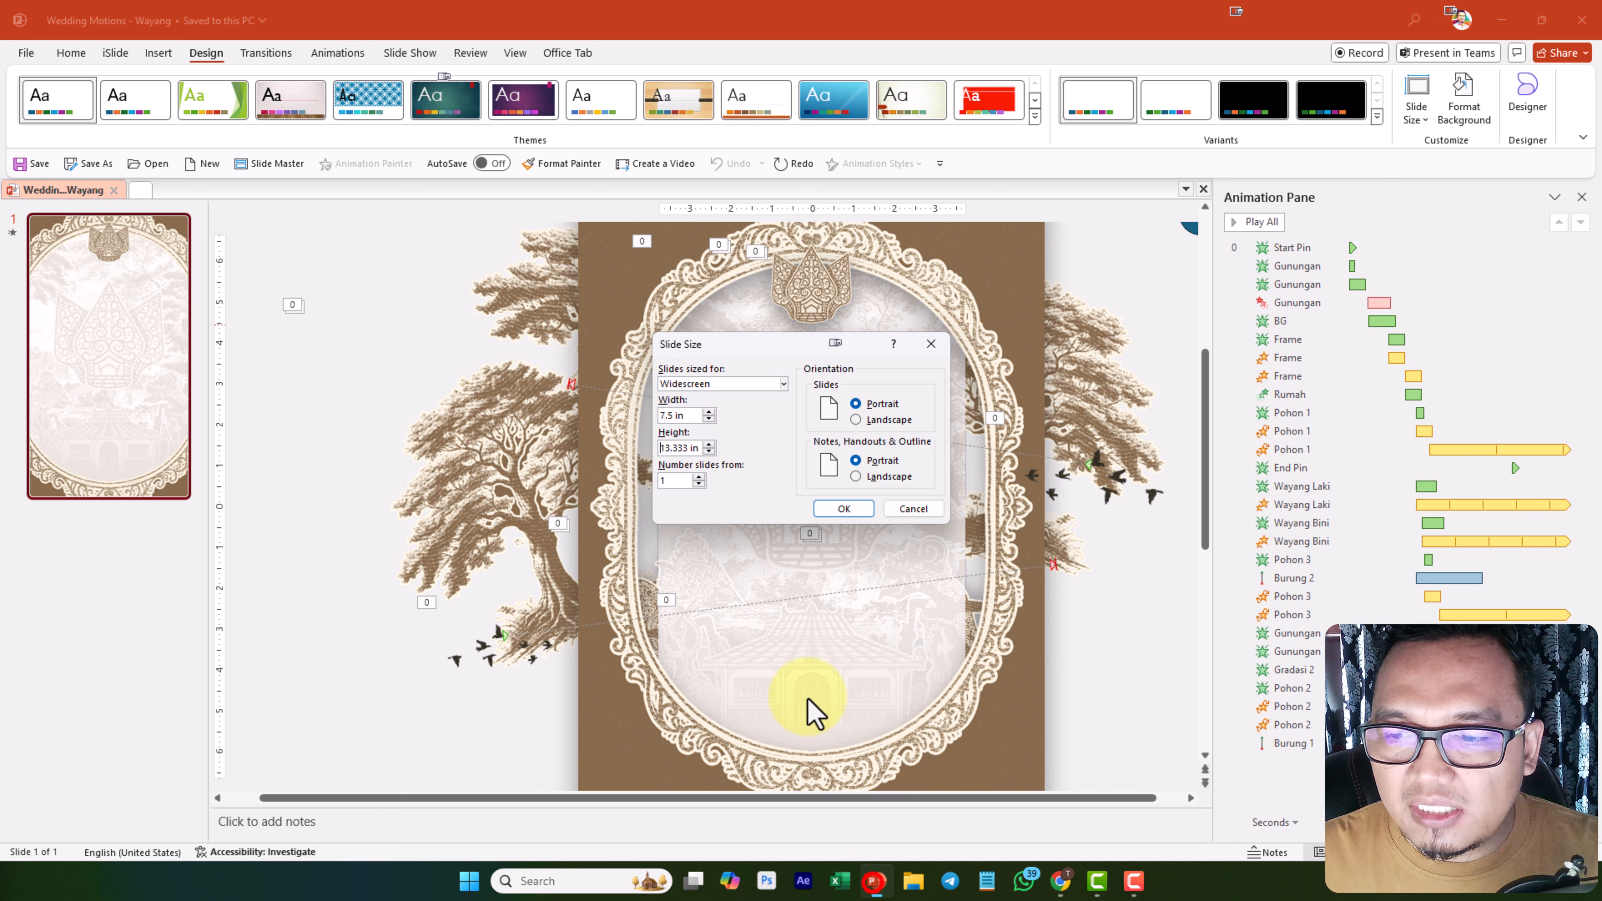
click(915, 509)
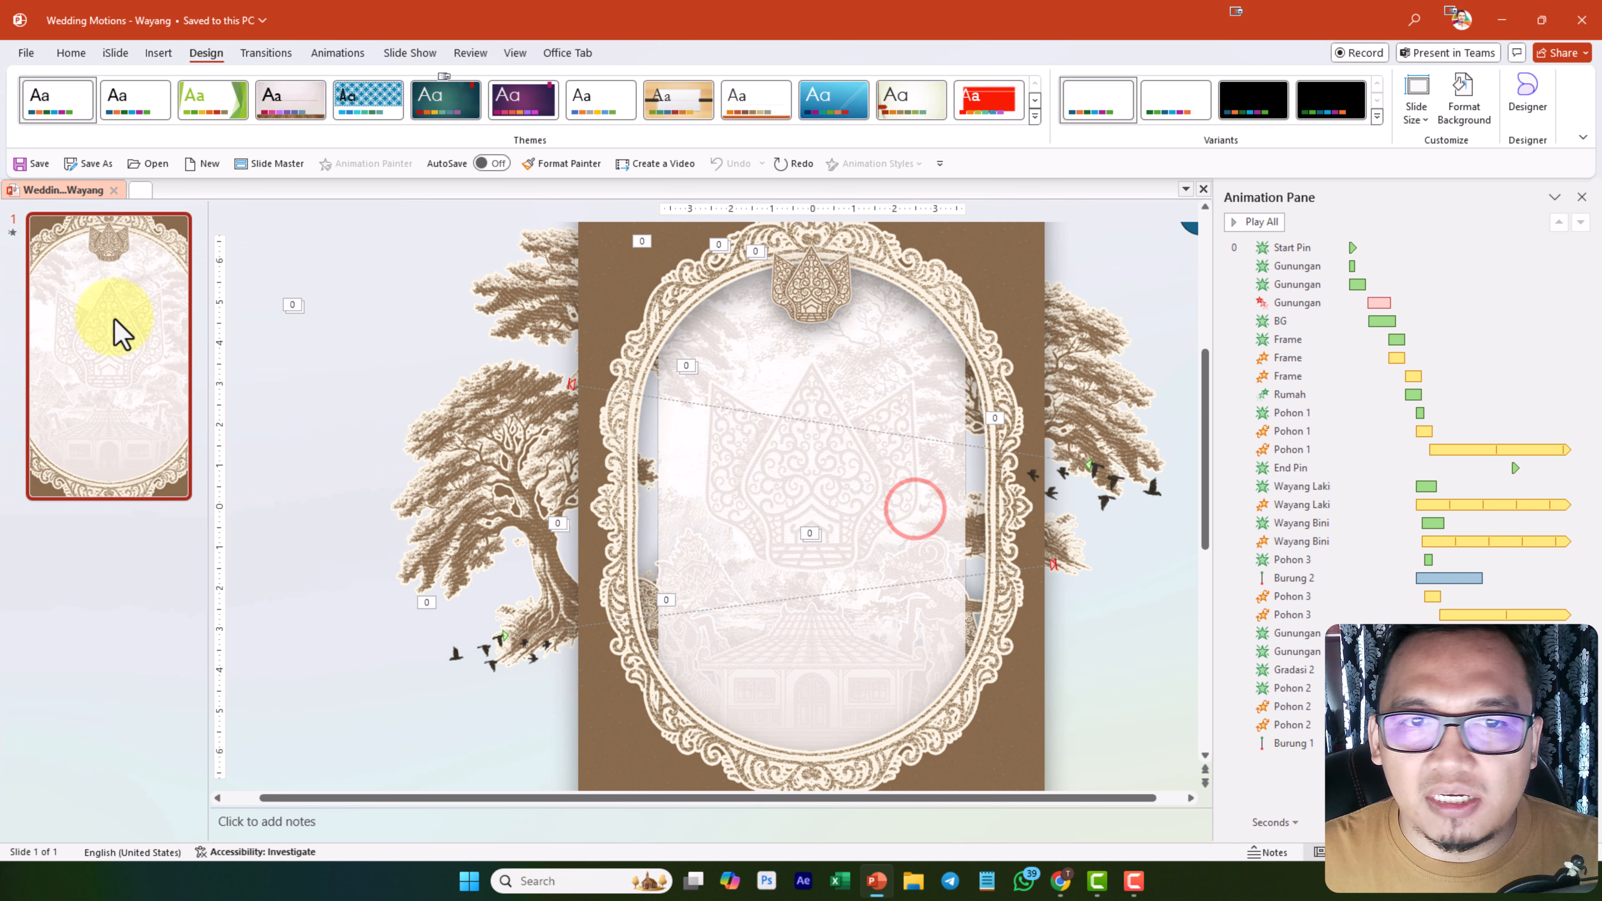
click(79, 319)
click(72, 50)
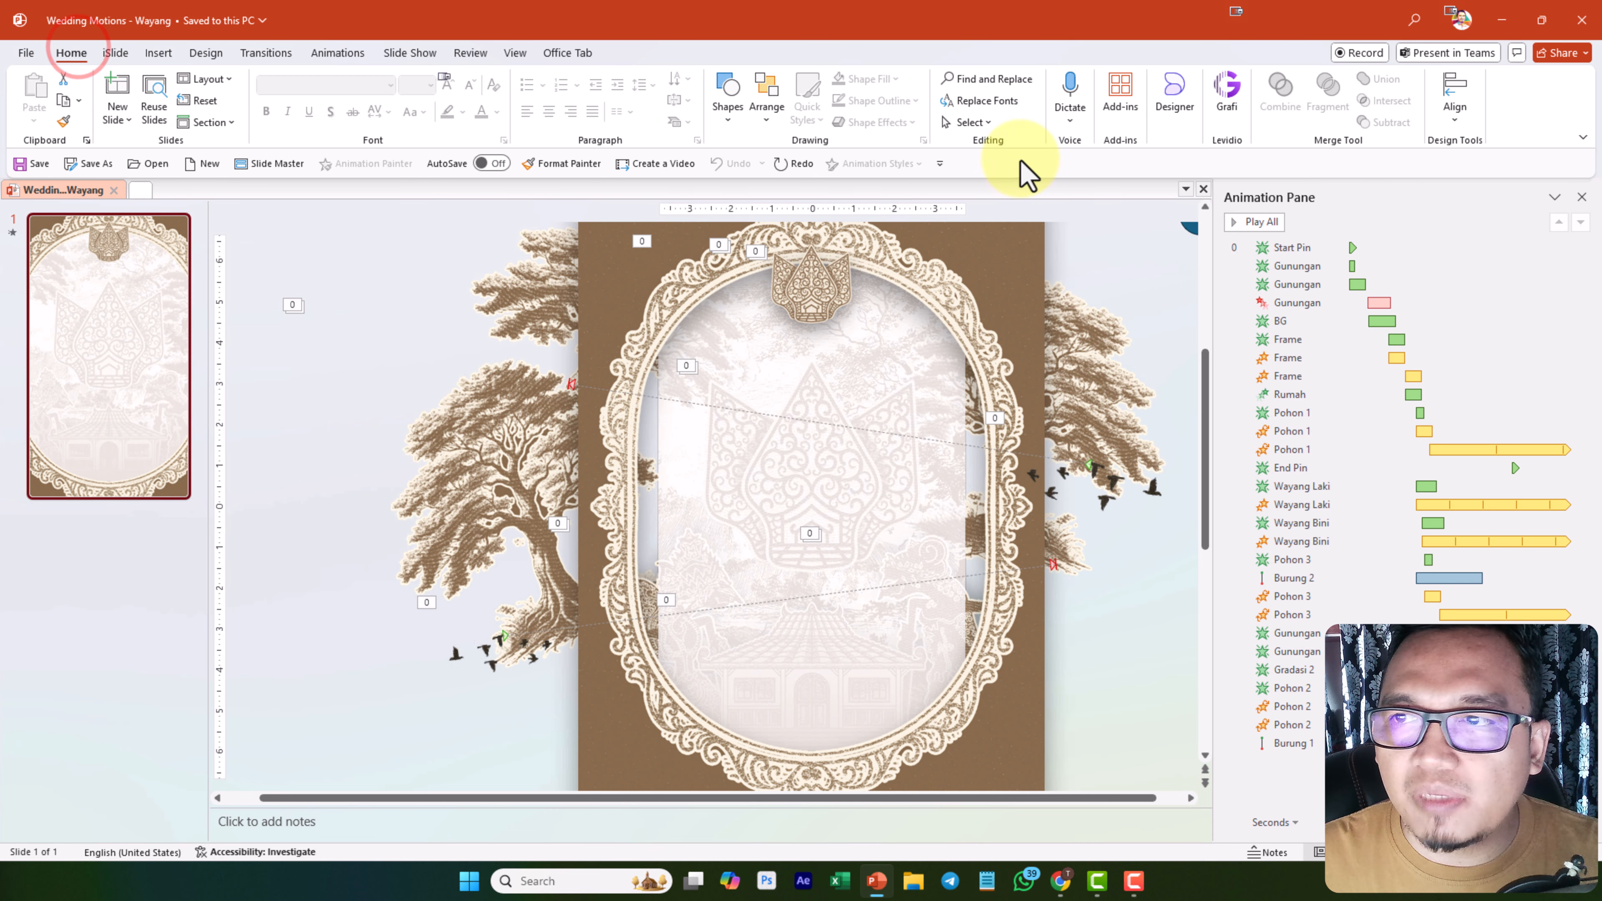
click(969, 122)
click(985, 191)
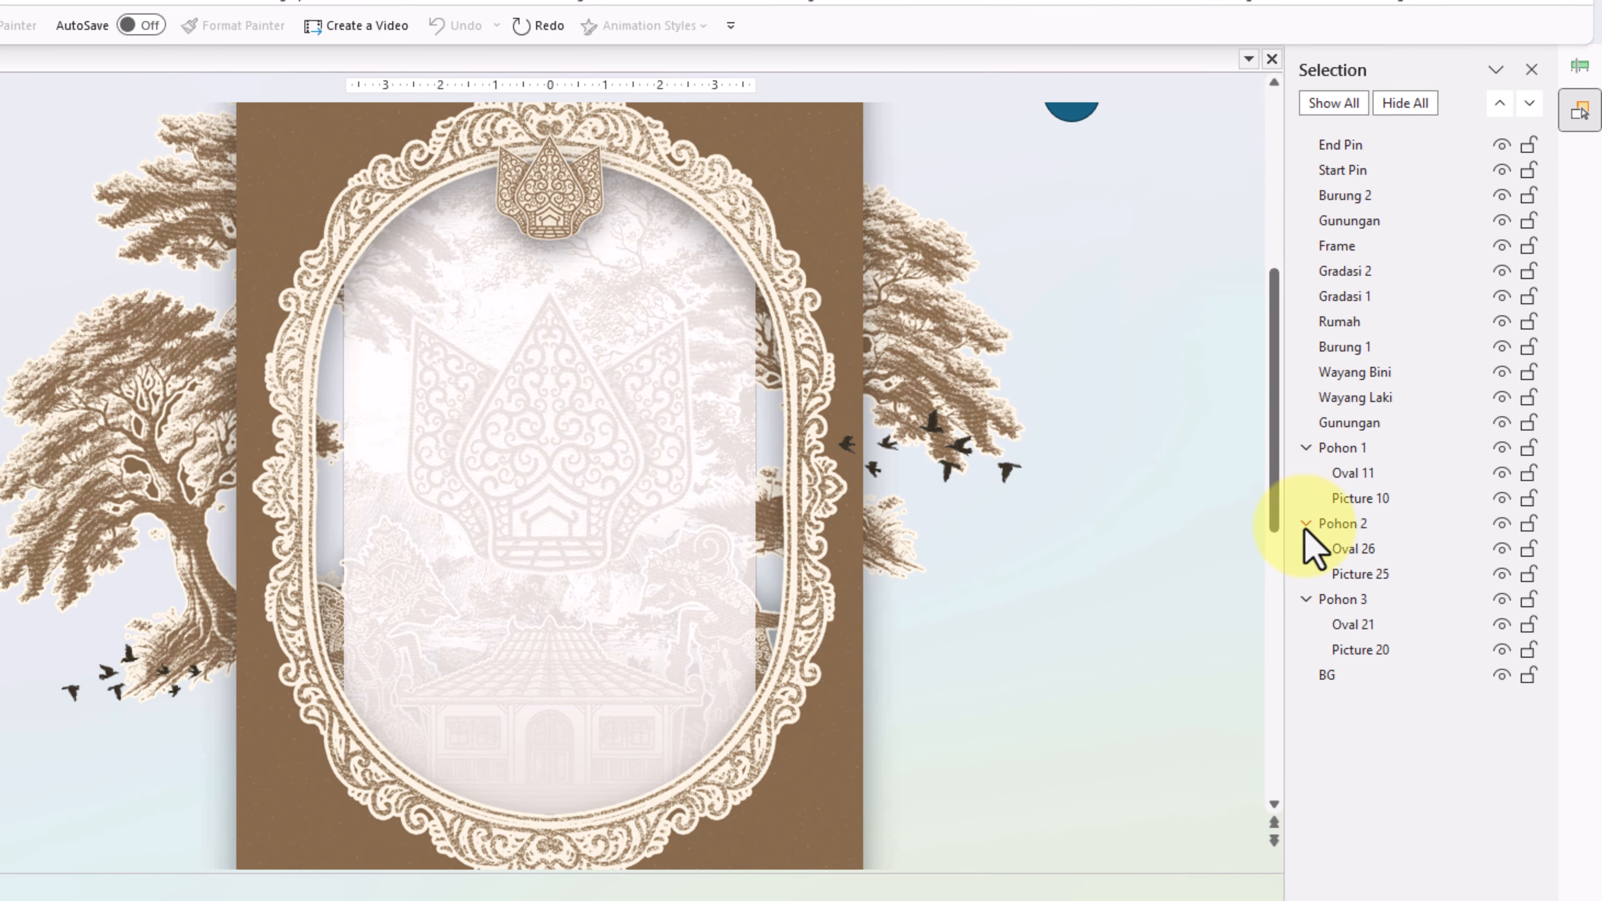
click(1291, 519)
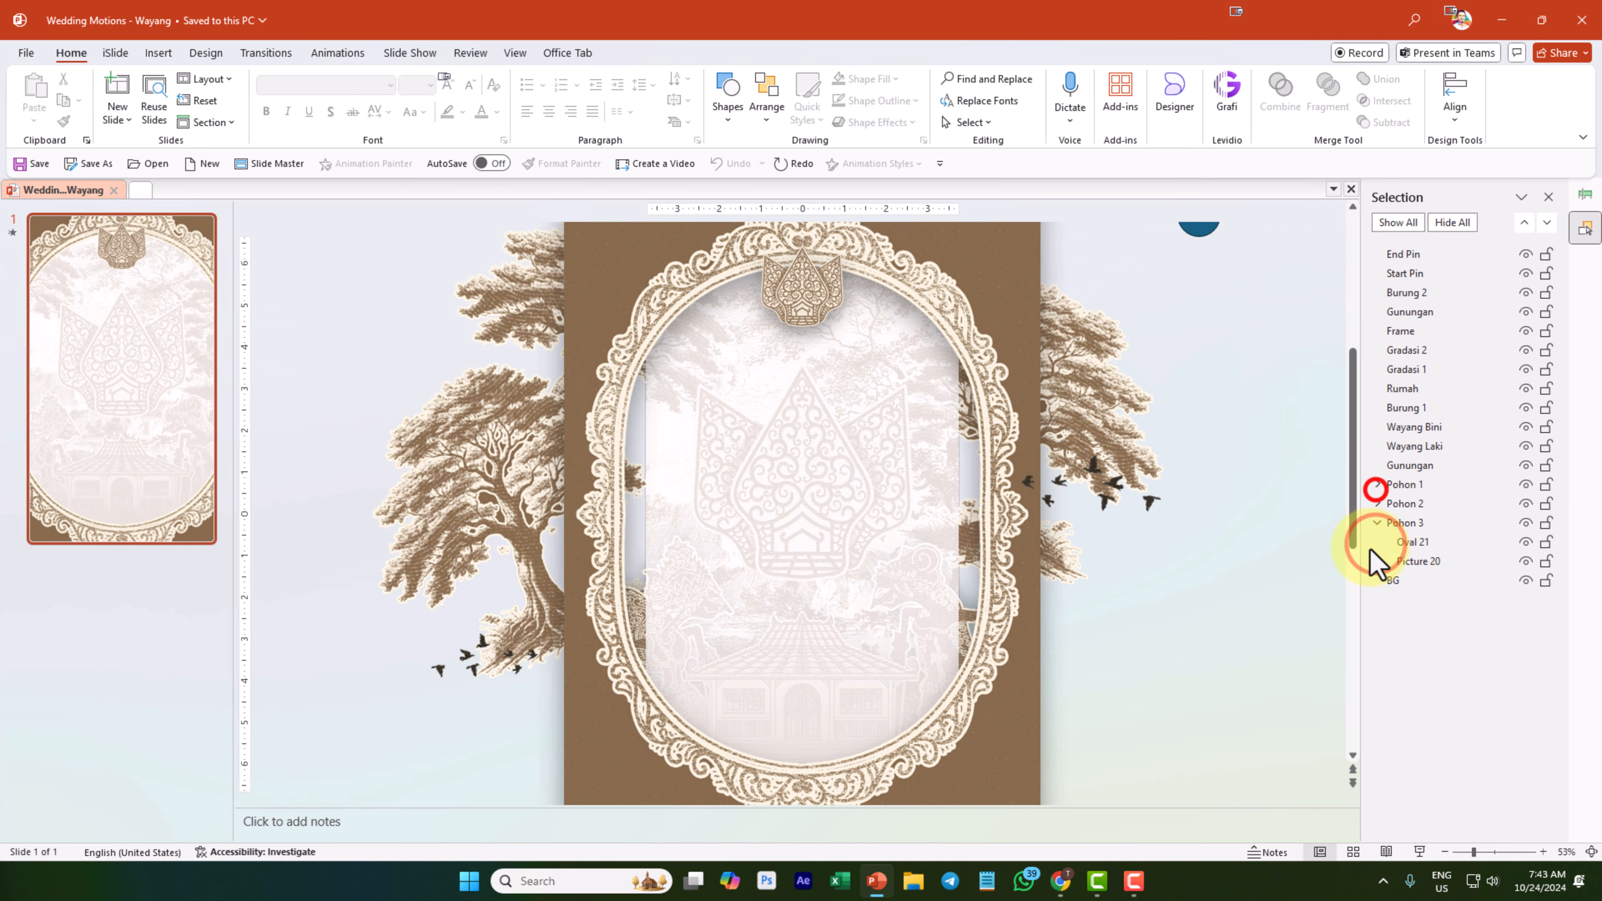
click(1371, 481)
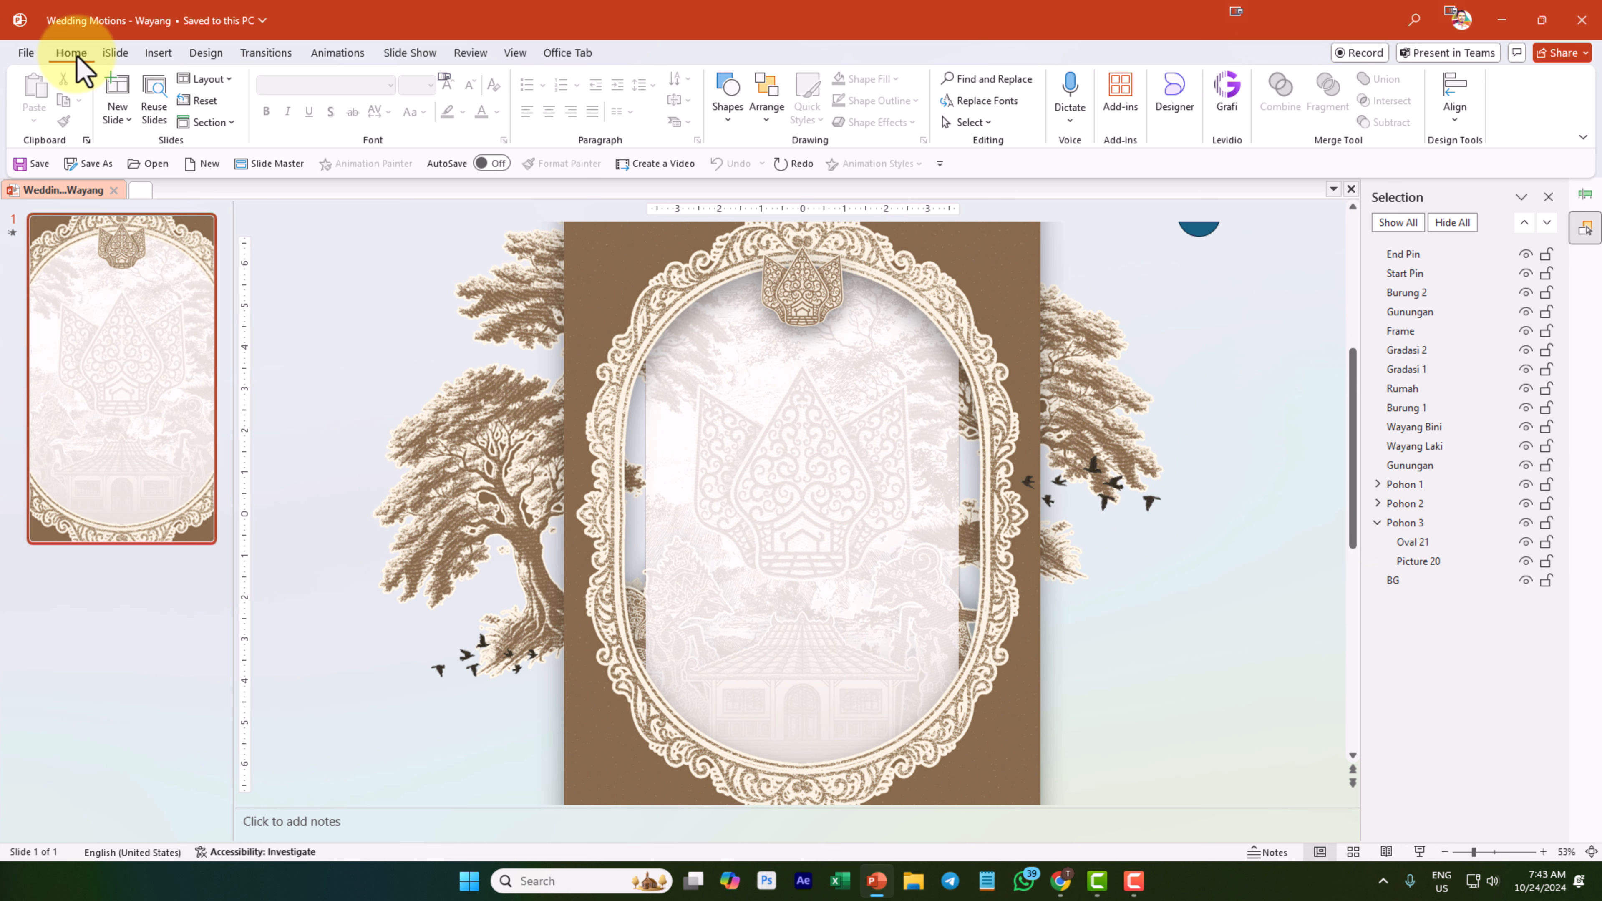
Add a blank slide after the Wayang slide, and hide all objects on slide 1
click(118, 121)
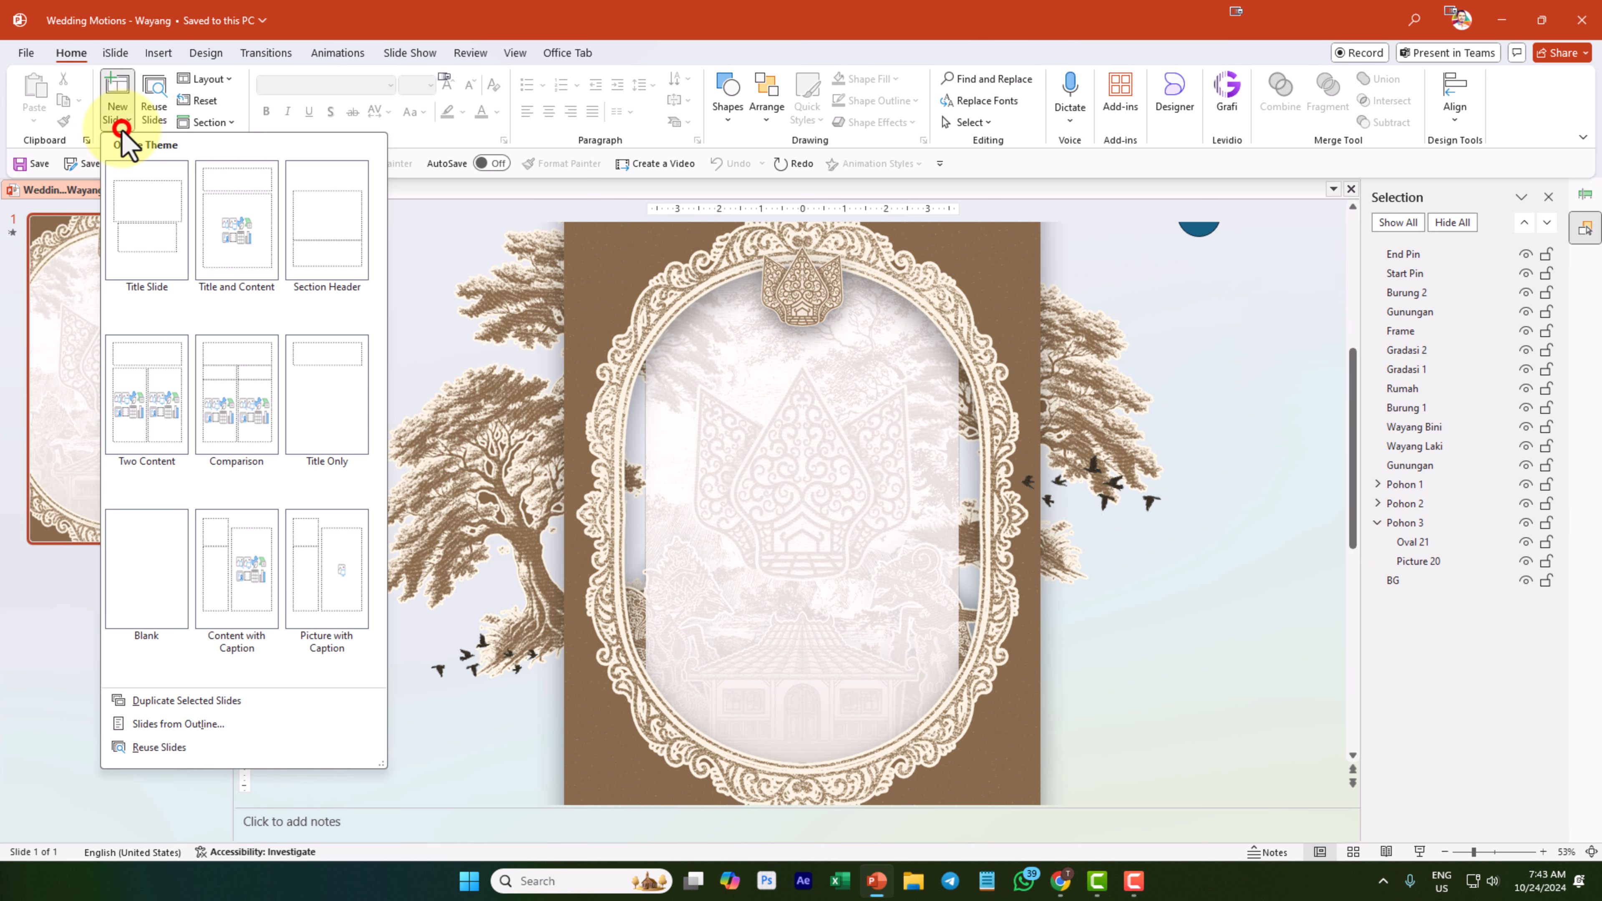
click(171, 590)
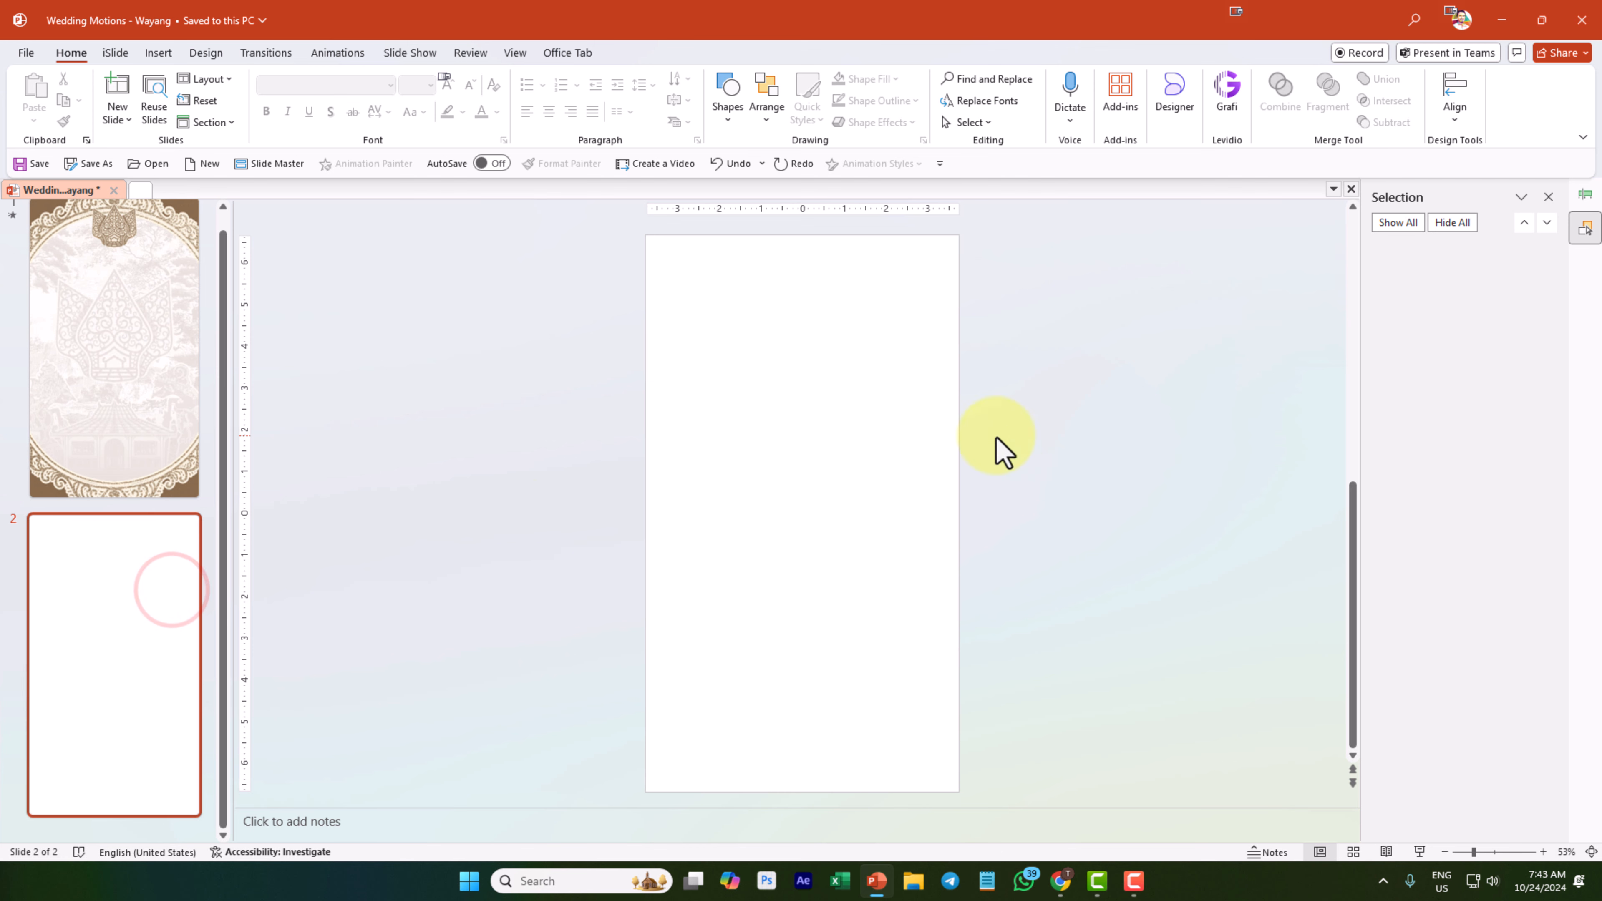
click(129, 412)
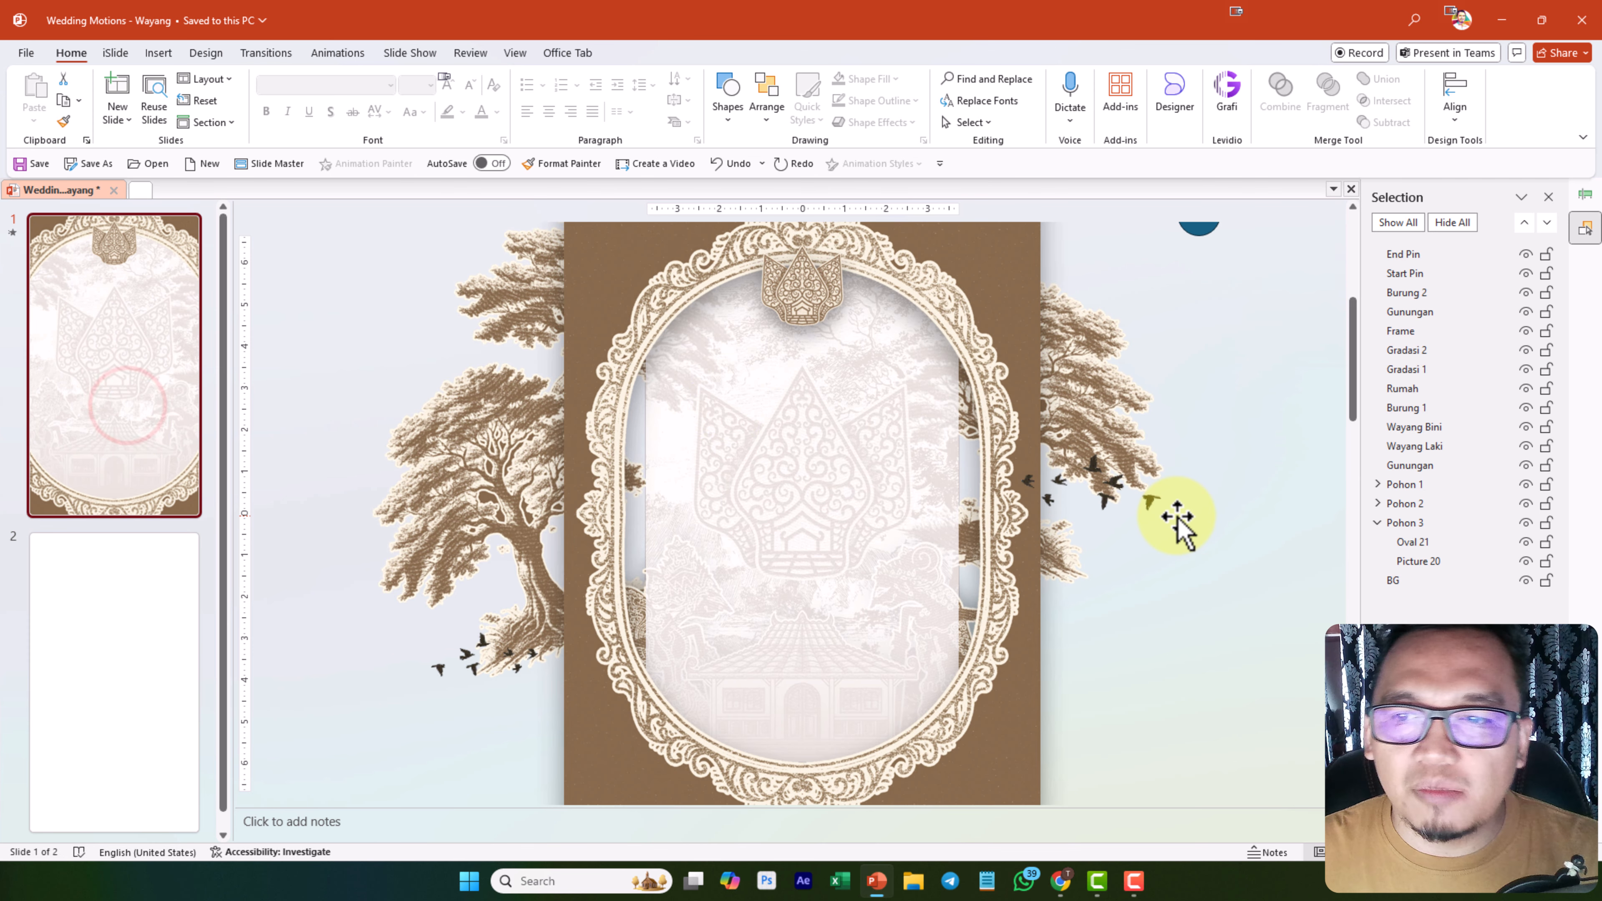
click(1452, 222)
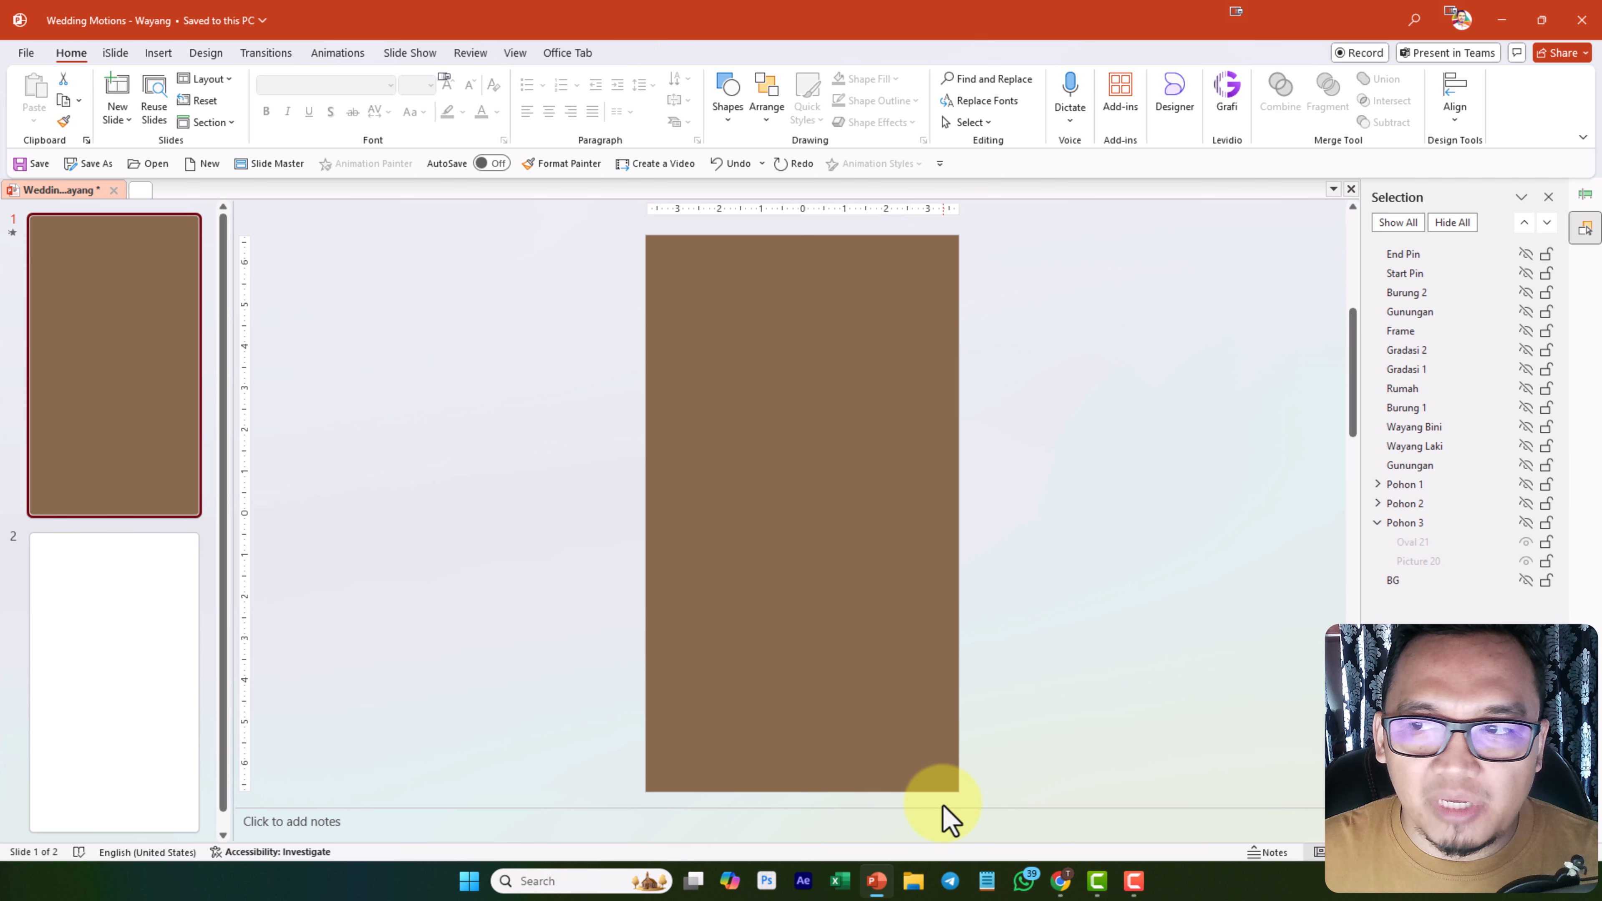
Examine the background's solid fill colour settings for slide 1, and return to the Selection pane
click(206, 53)
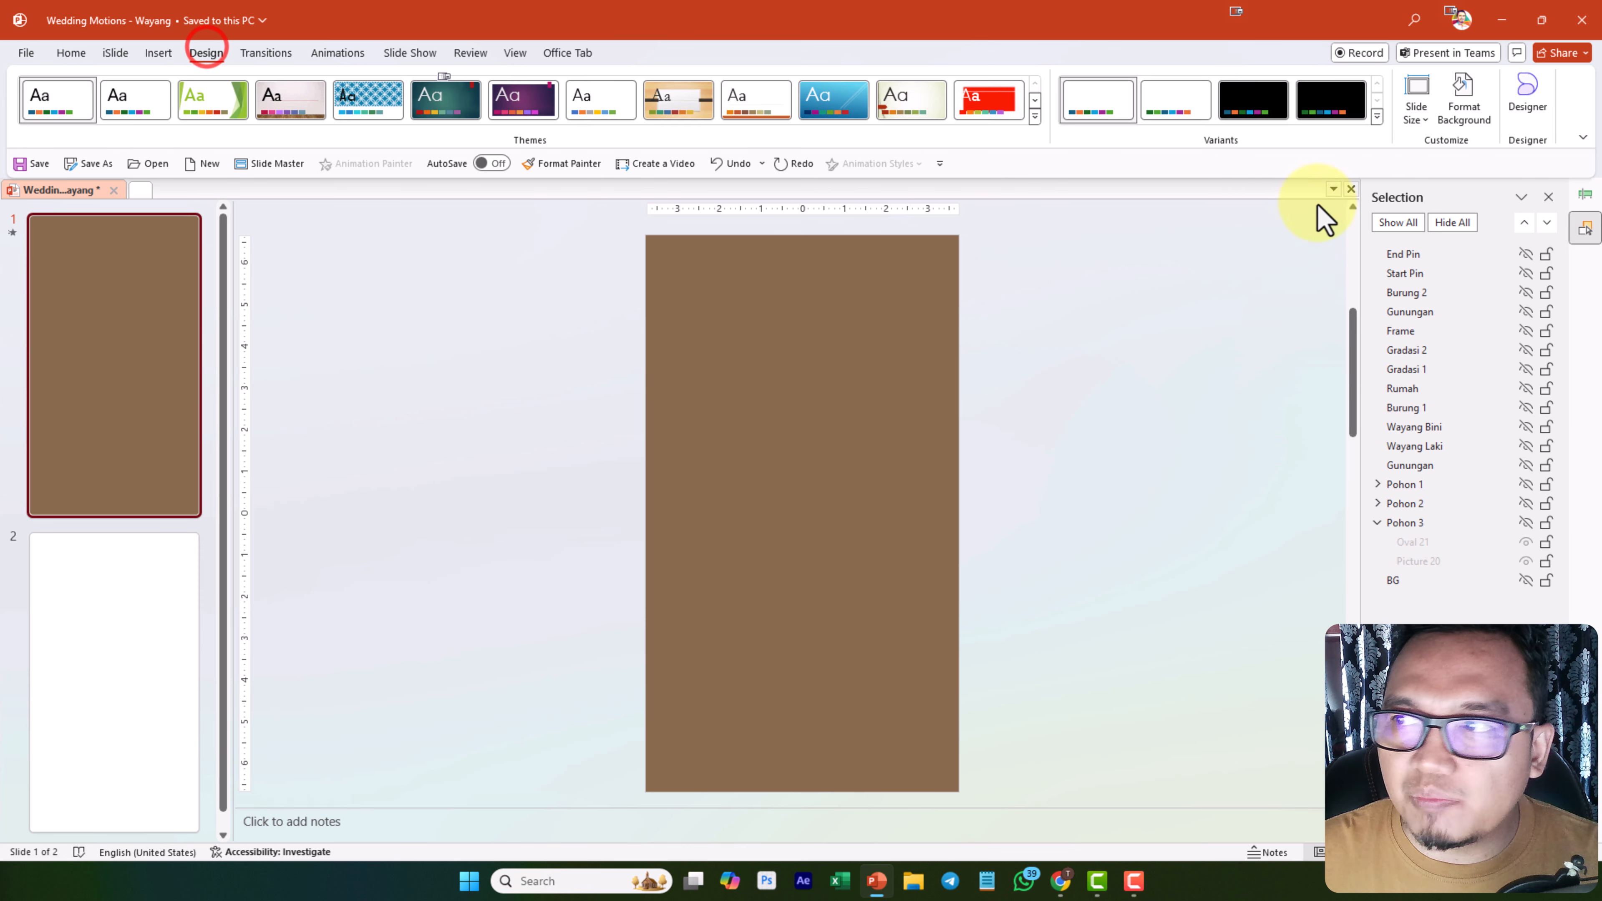
click(1463, 119)
click(1526, 398)
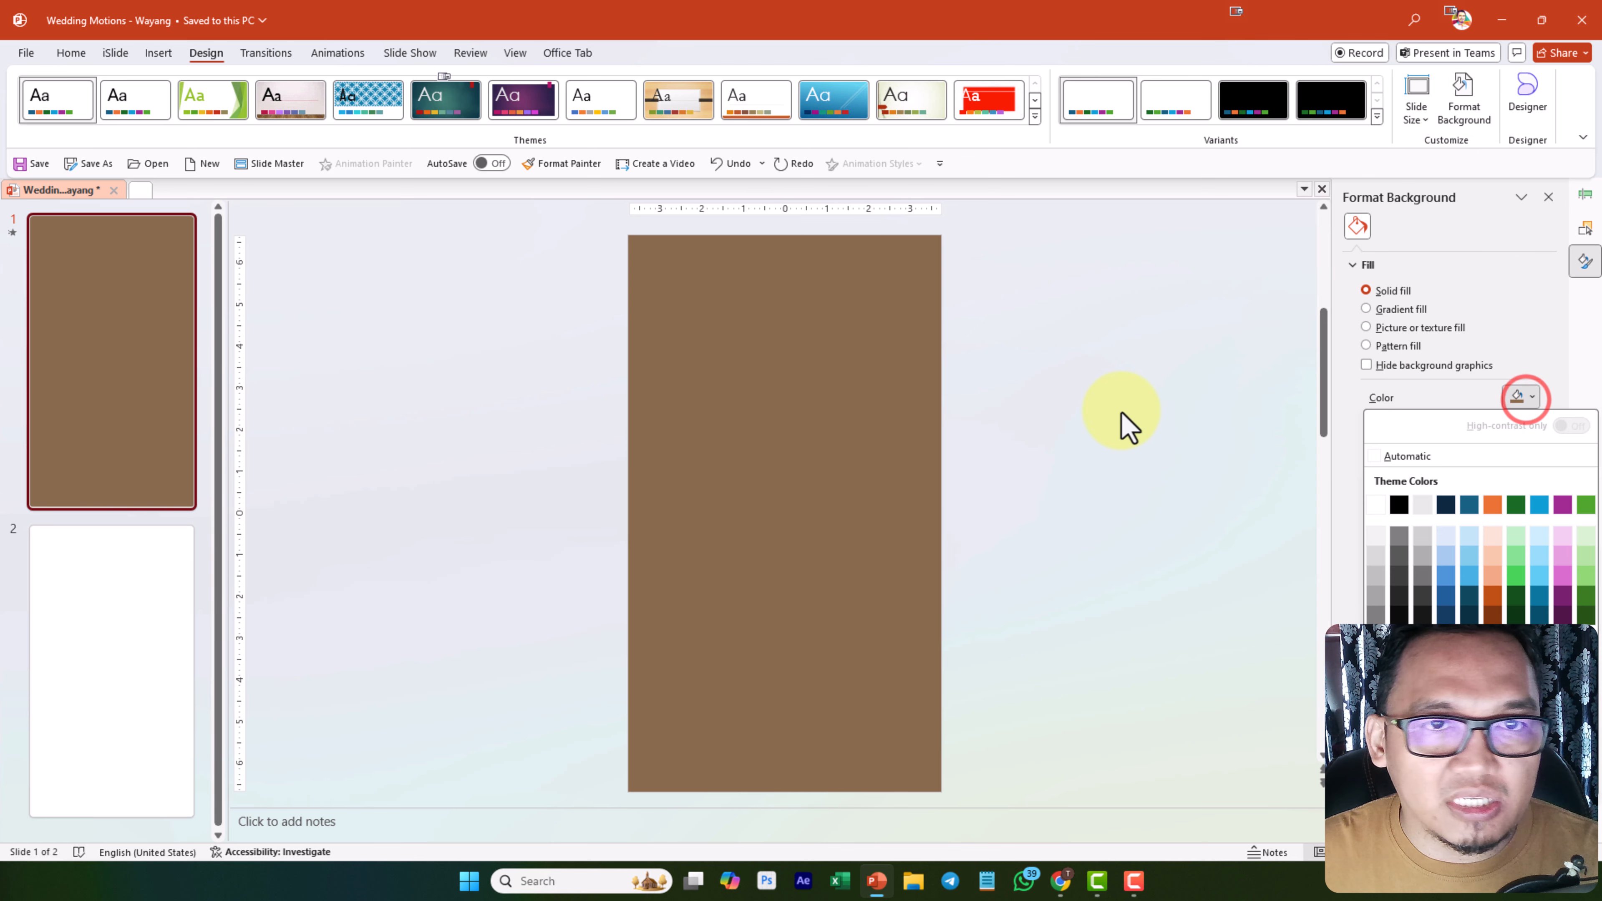
click(1040, 380)
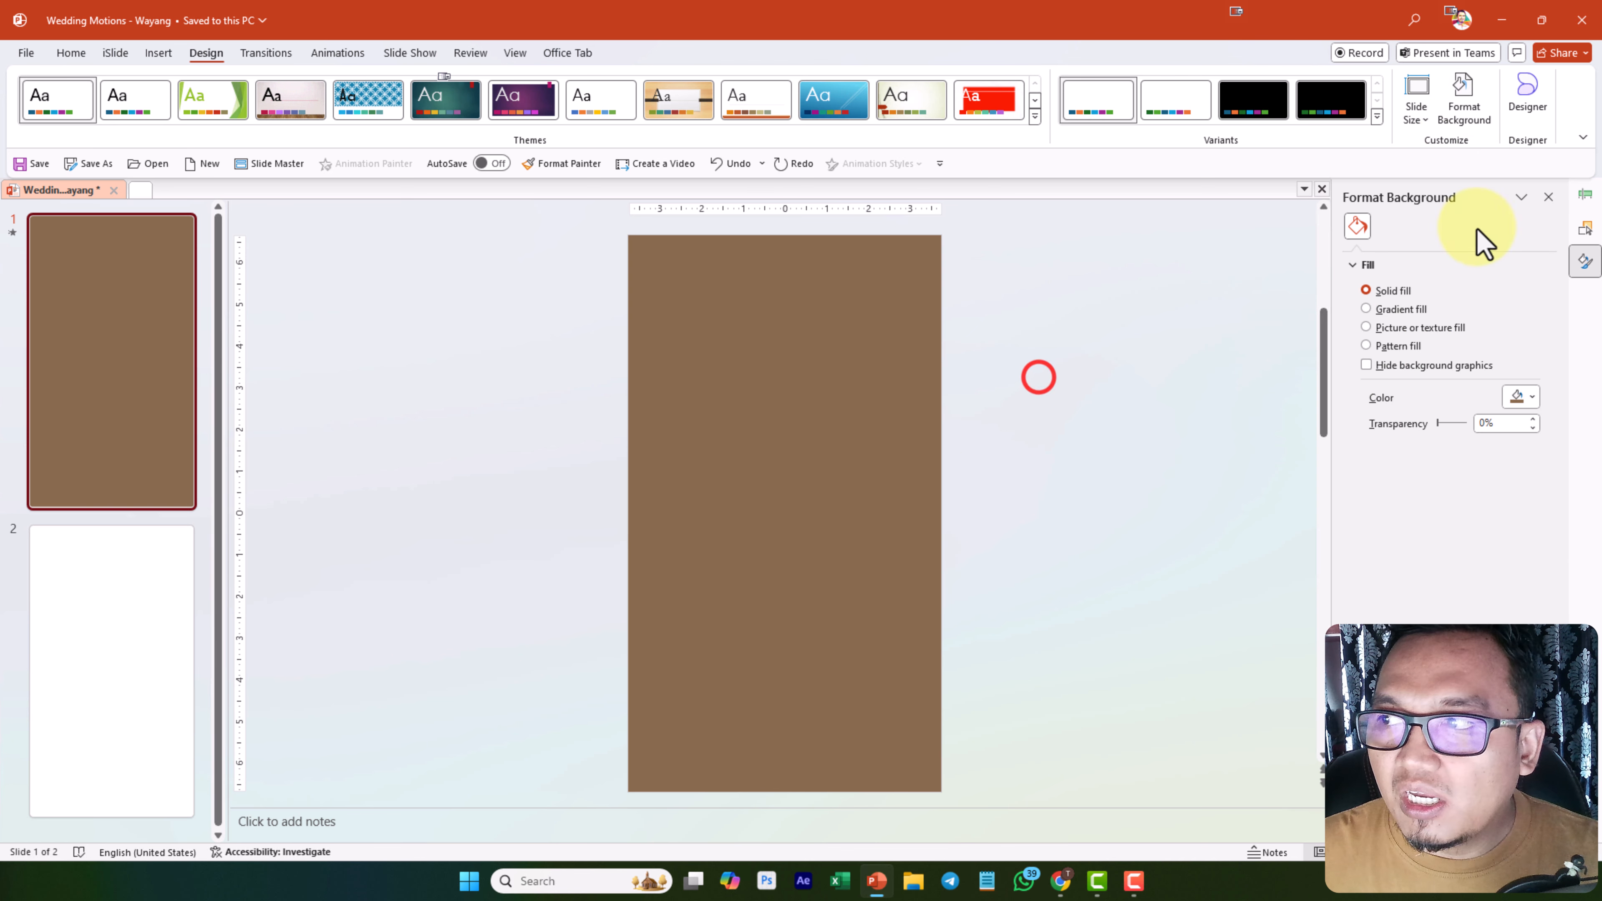
click(1584, 196)
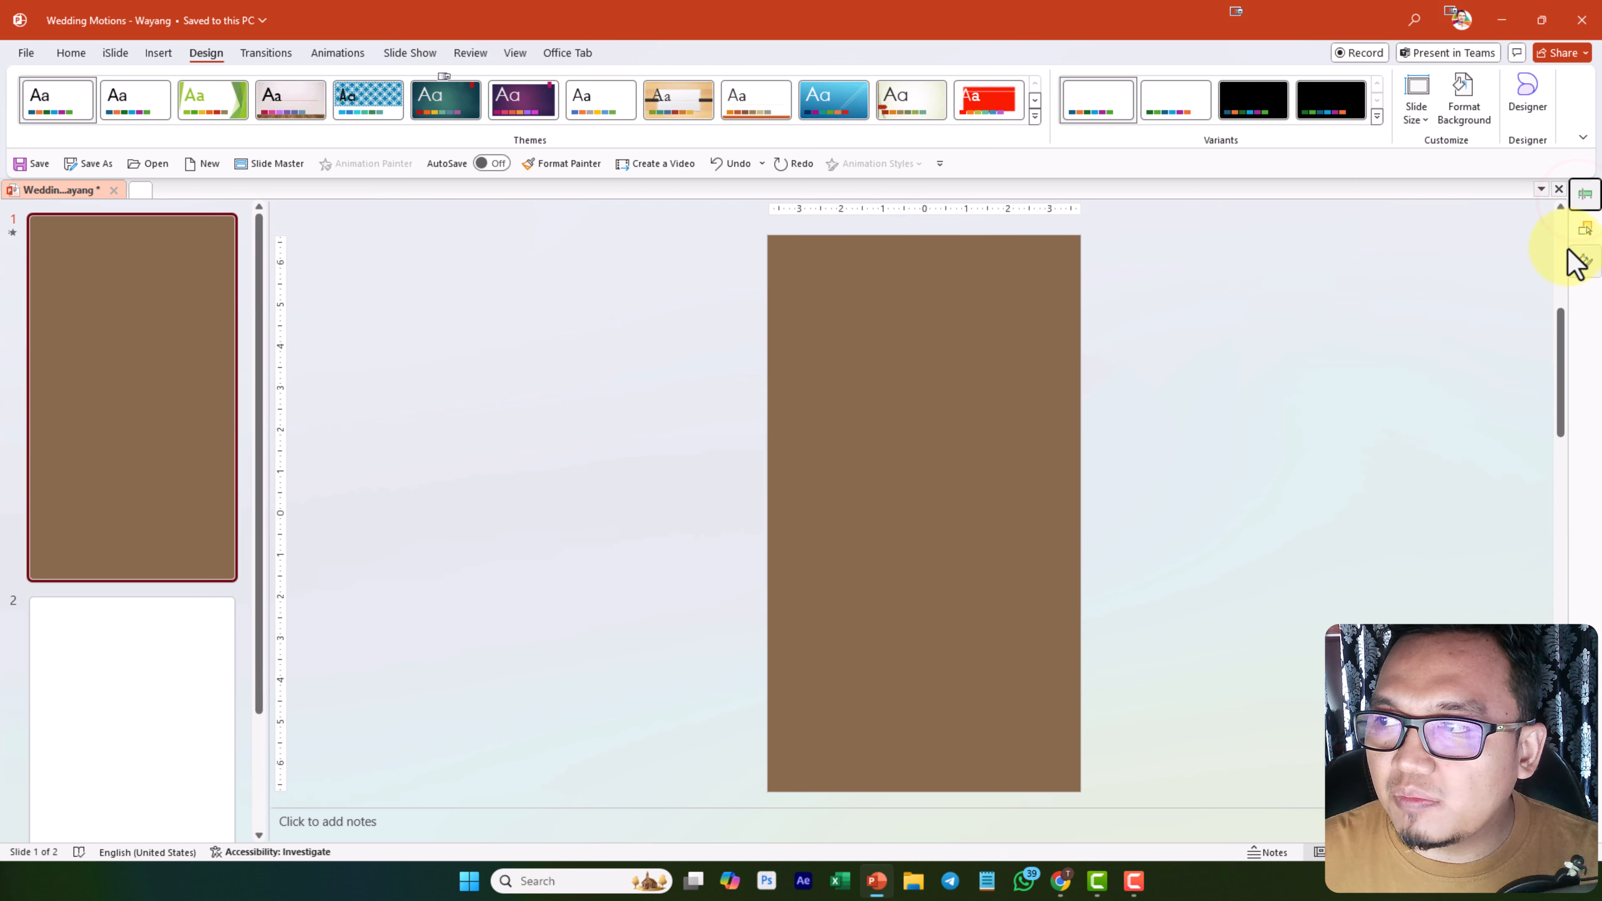
click(1585, 230)
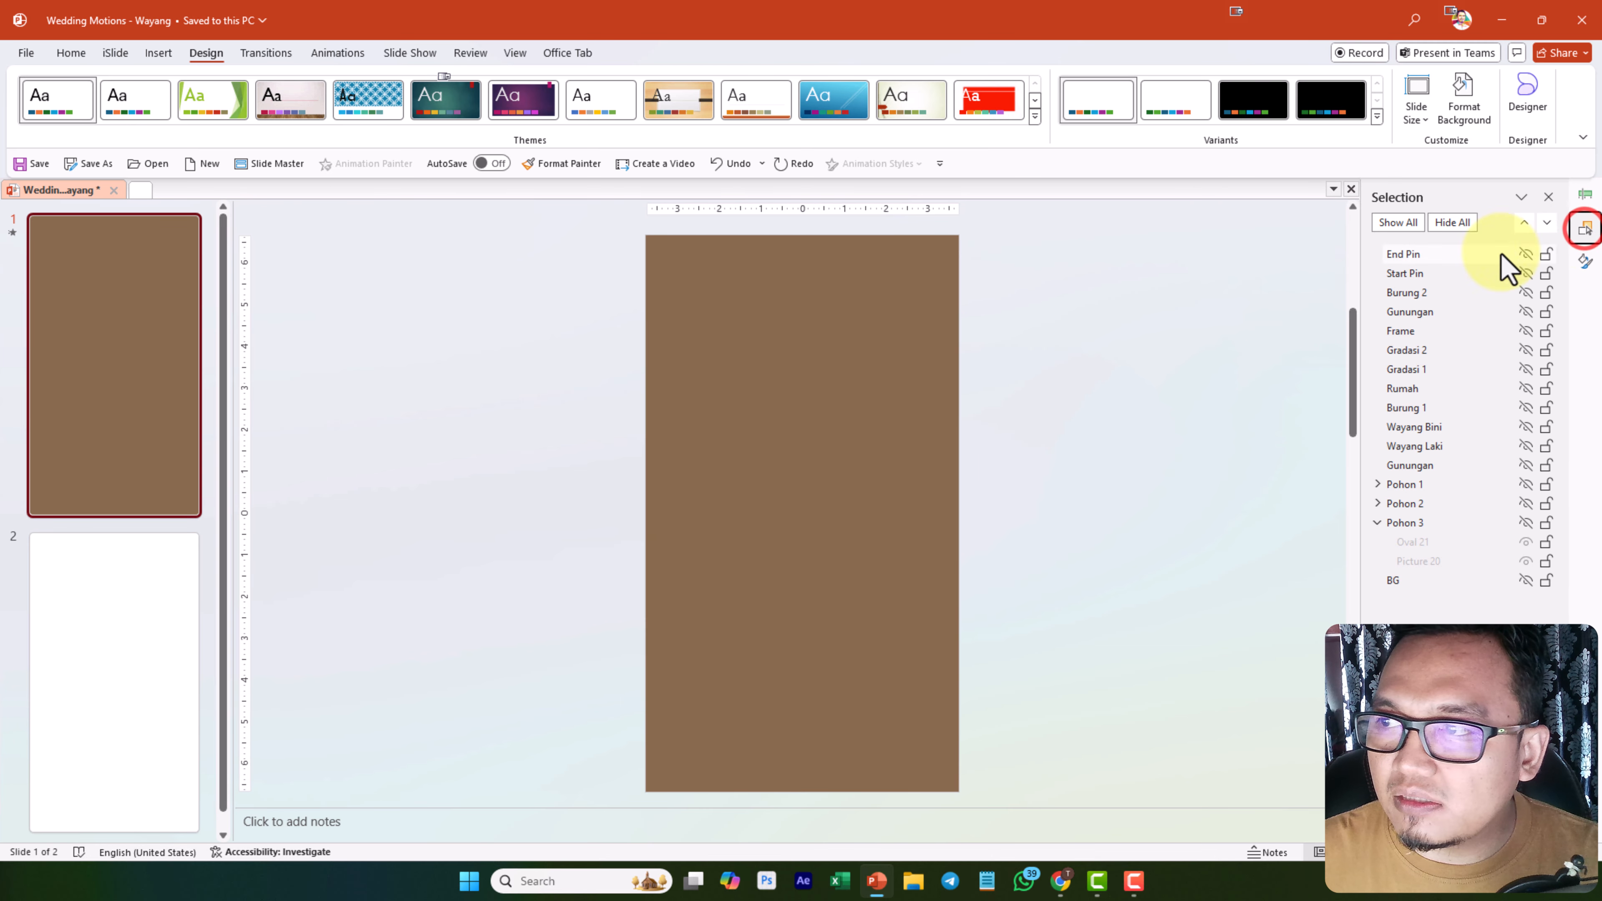
Show the BG and Pohon 3 objects on slide 1, and select Pohon 3's small pivot circle below the slide
click(1427, 579)
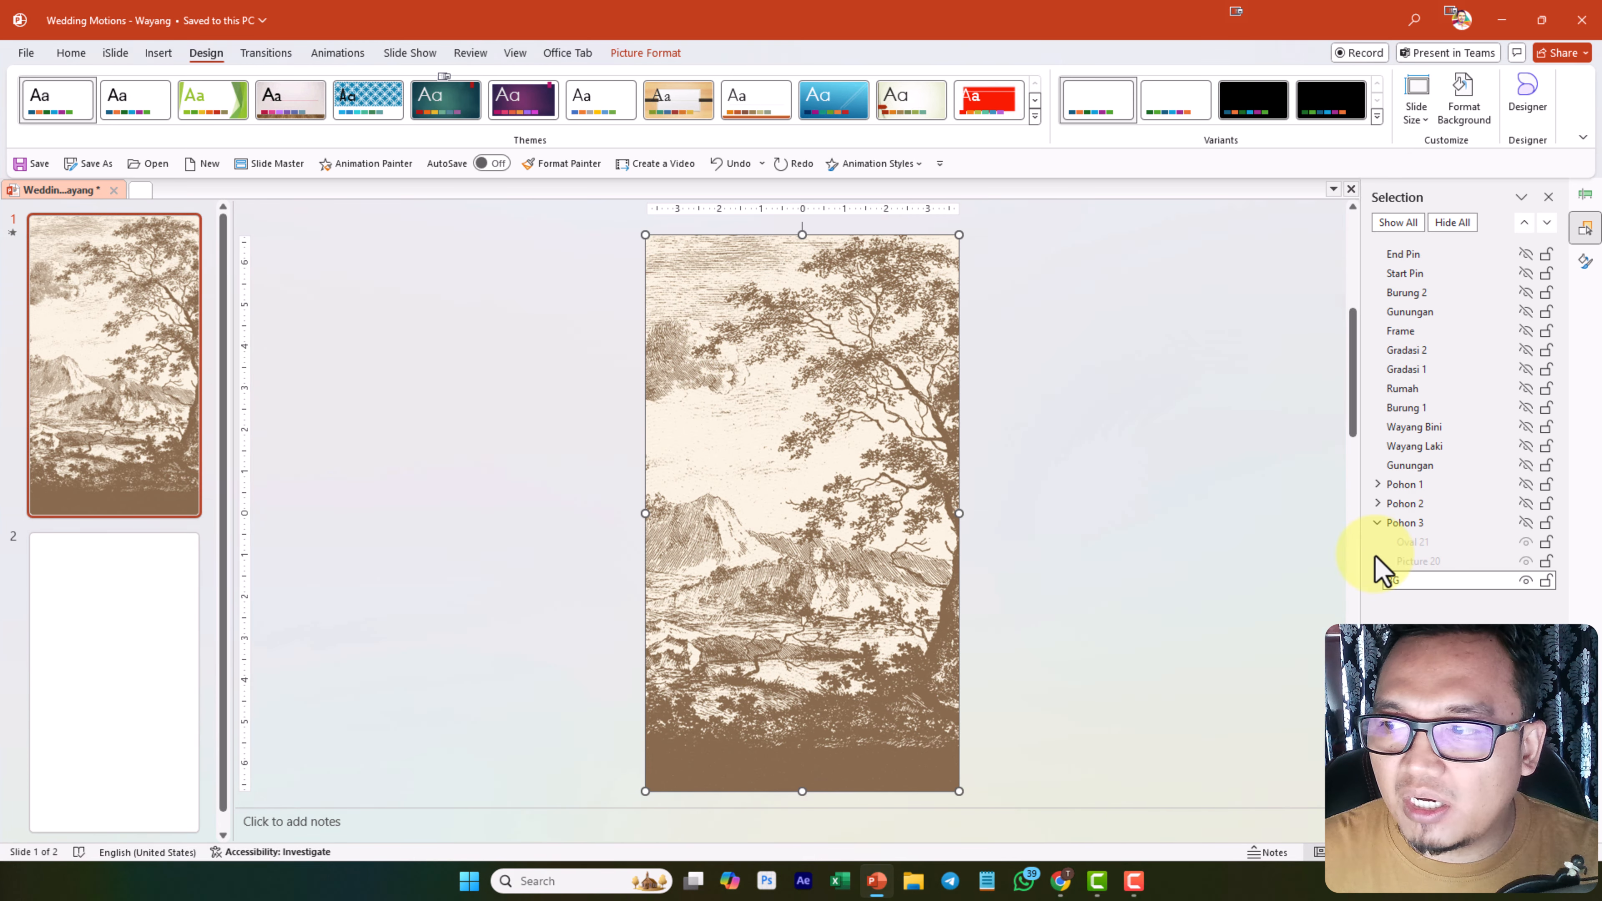
click(1404, 527)
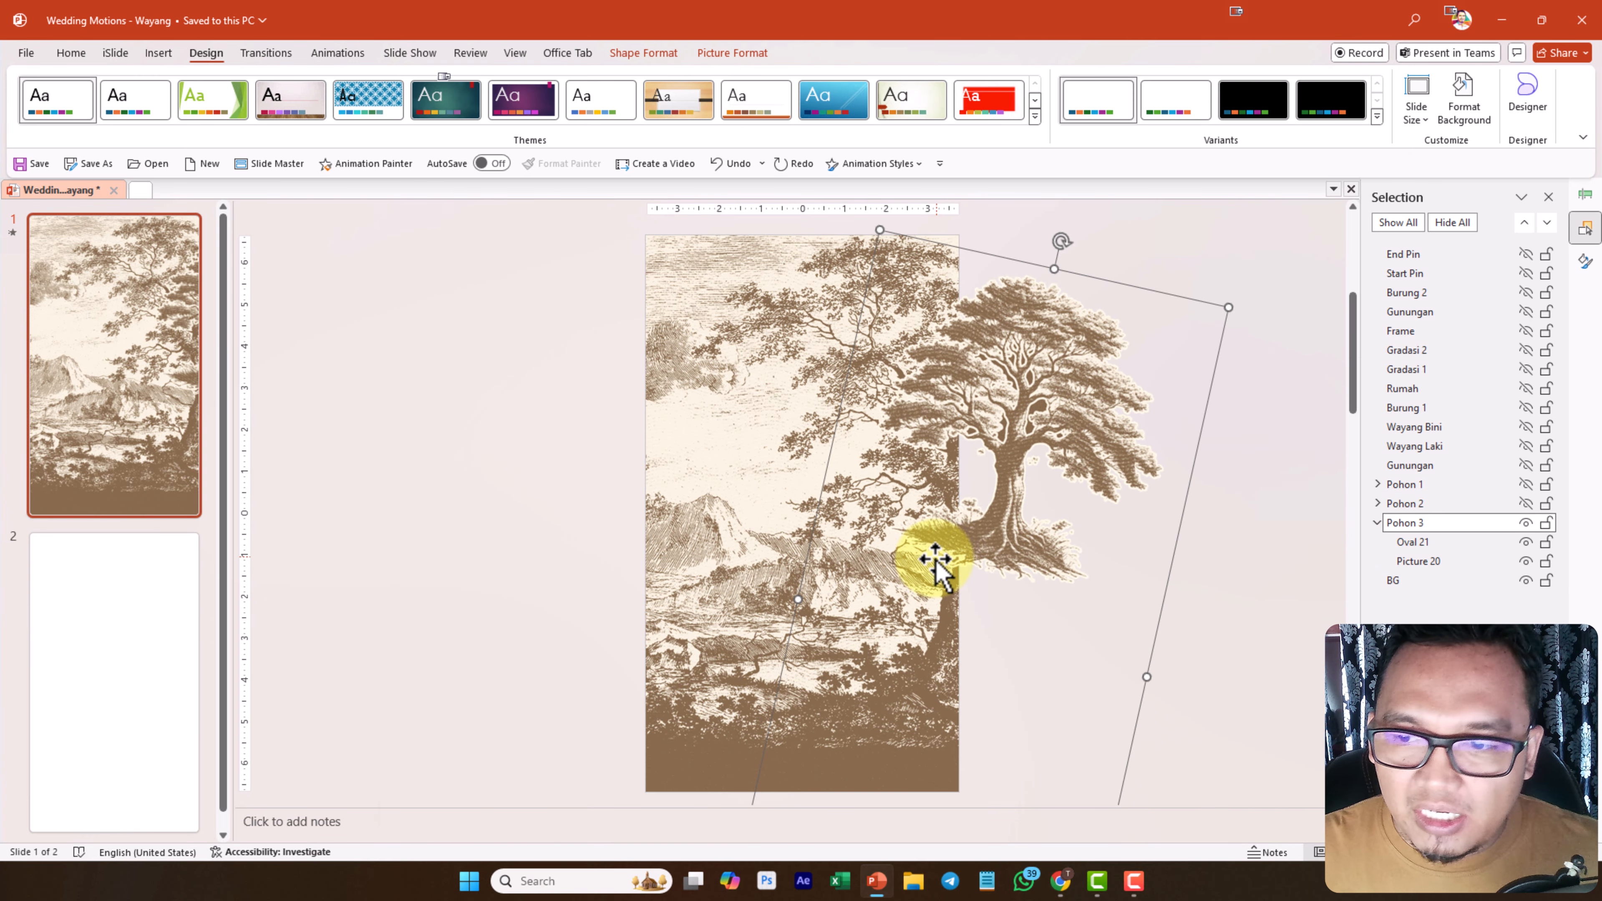
scroll(959, 605, down, 4)
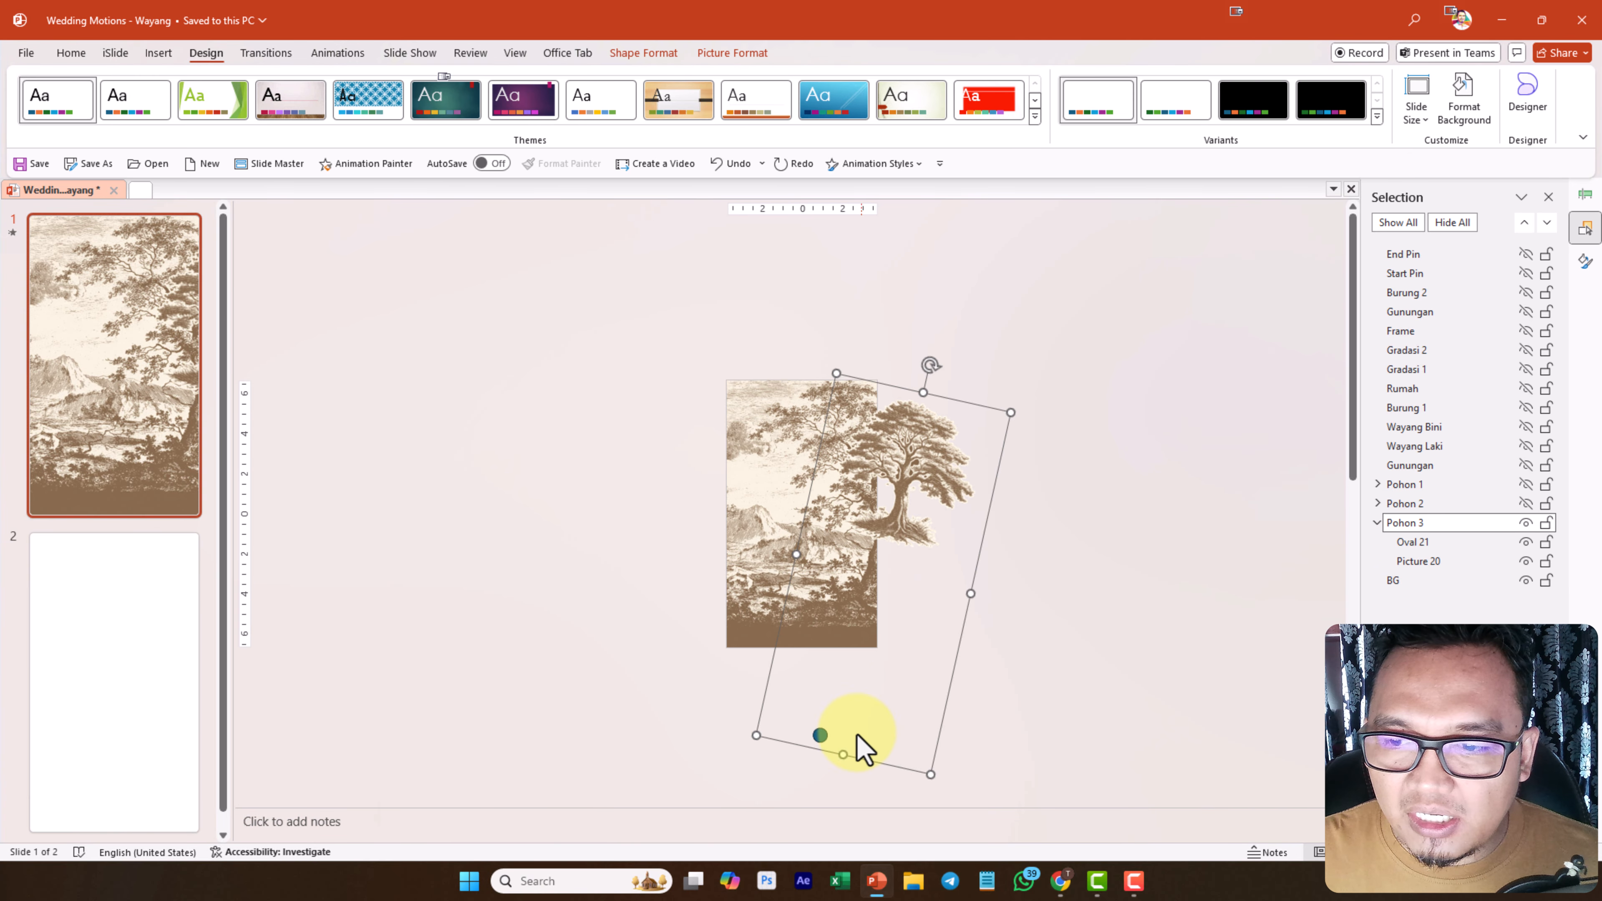
click(821, 735)
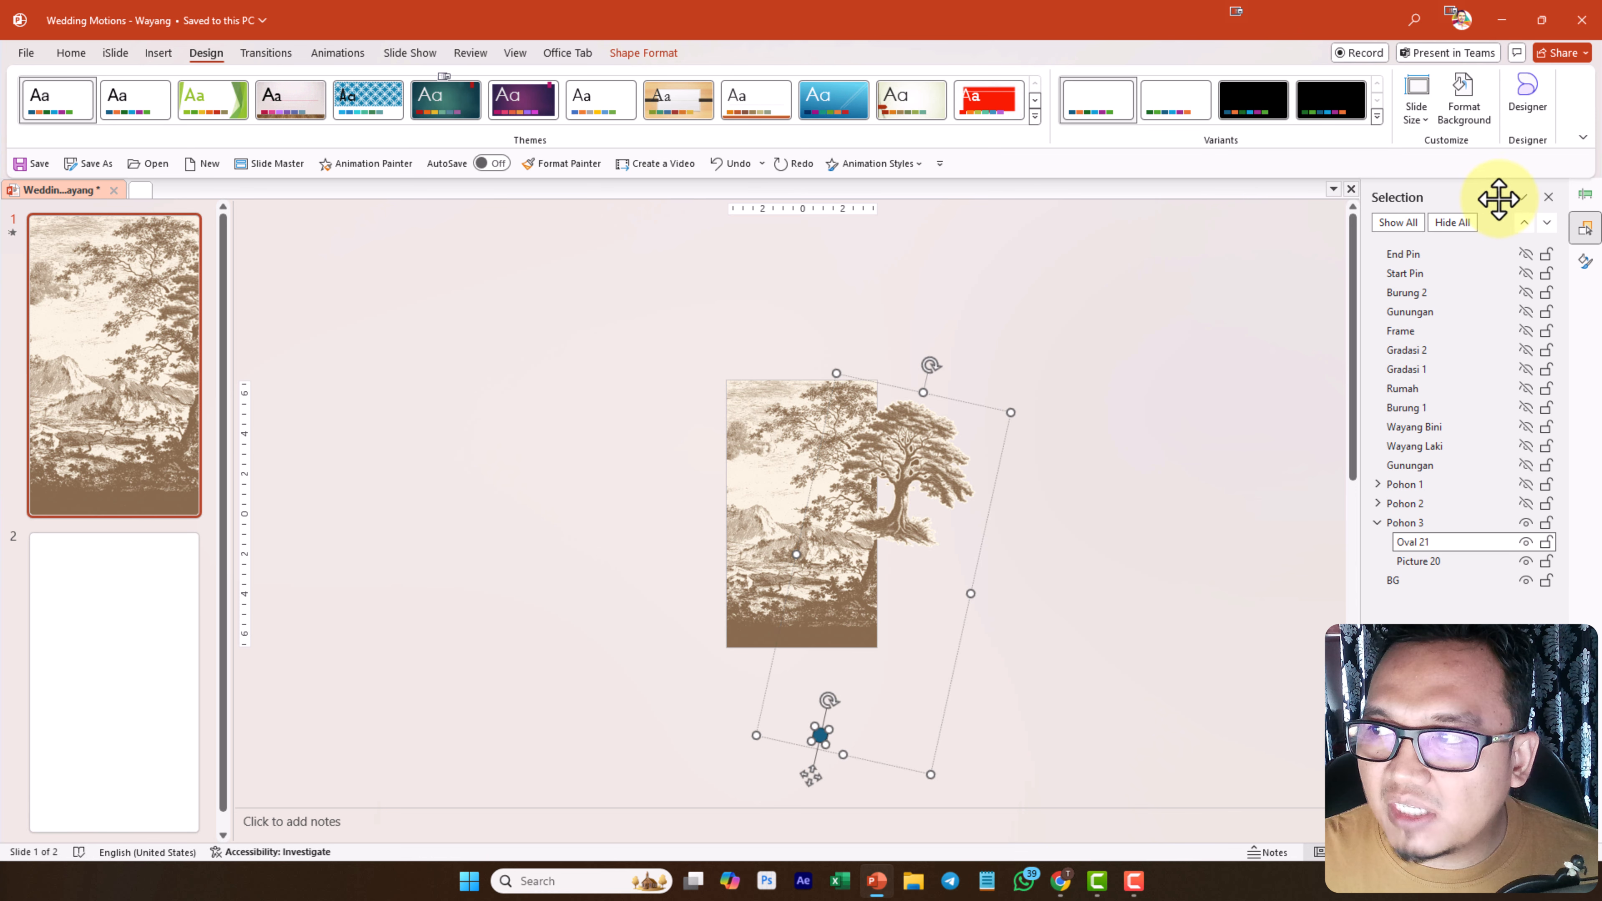
Examine Pohon 3's Fade entrance and its two Spin effects in the Animation Pane, and preview the slide's animations
click(1585, 195)
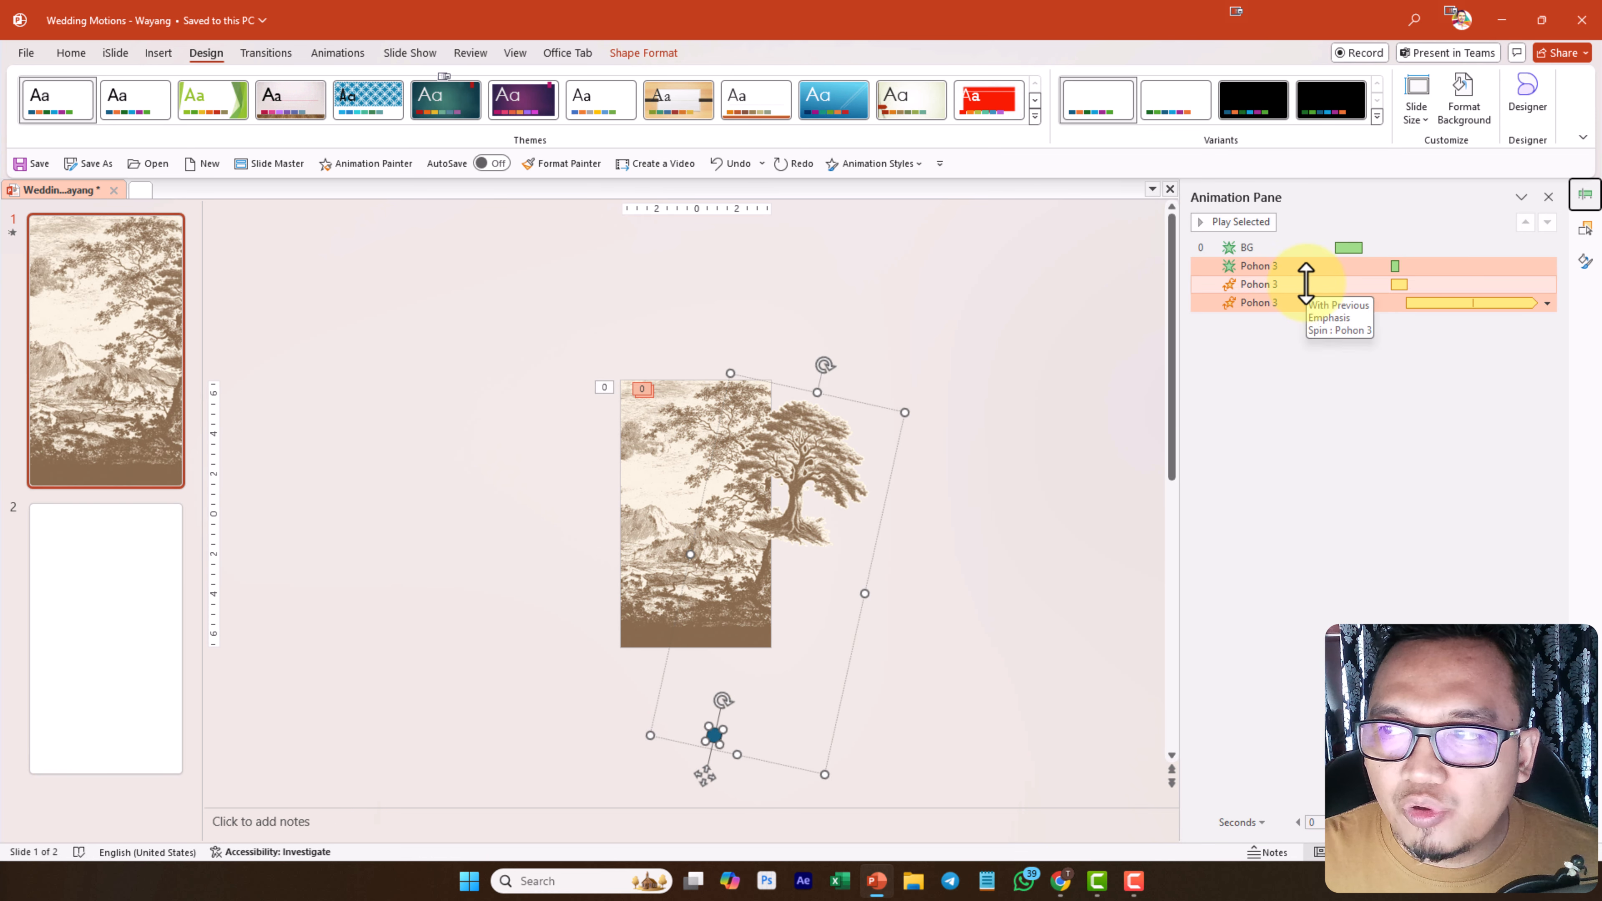
click(1285, 270)
click(337, 53)
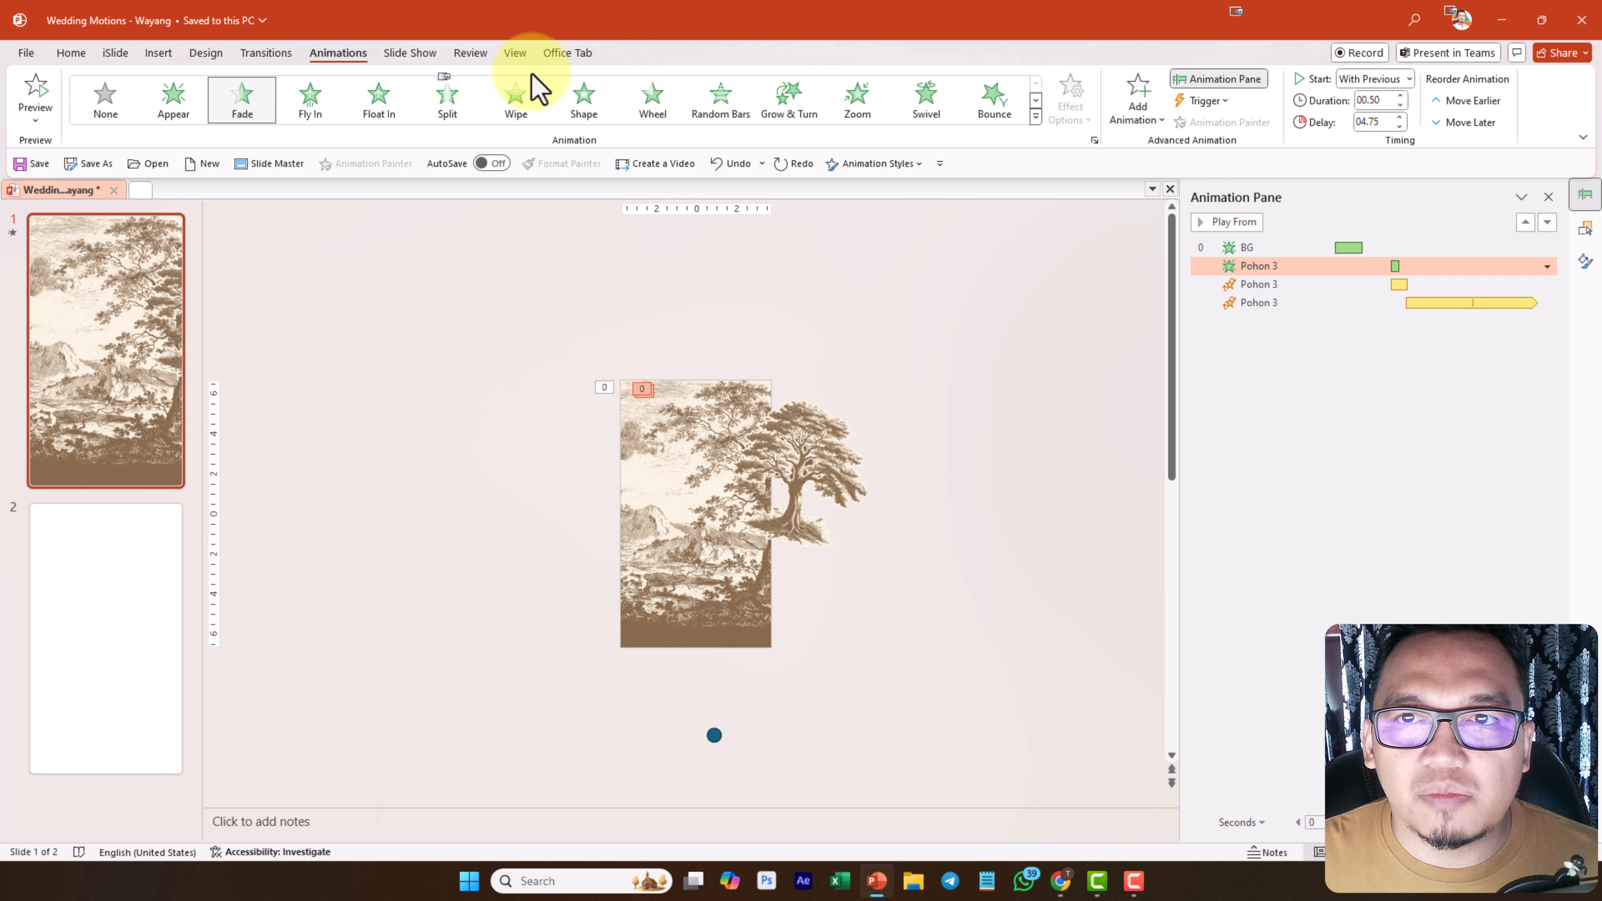
drag(529, 72, 521, 270)
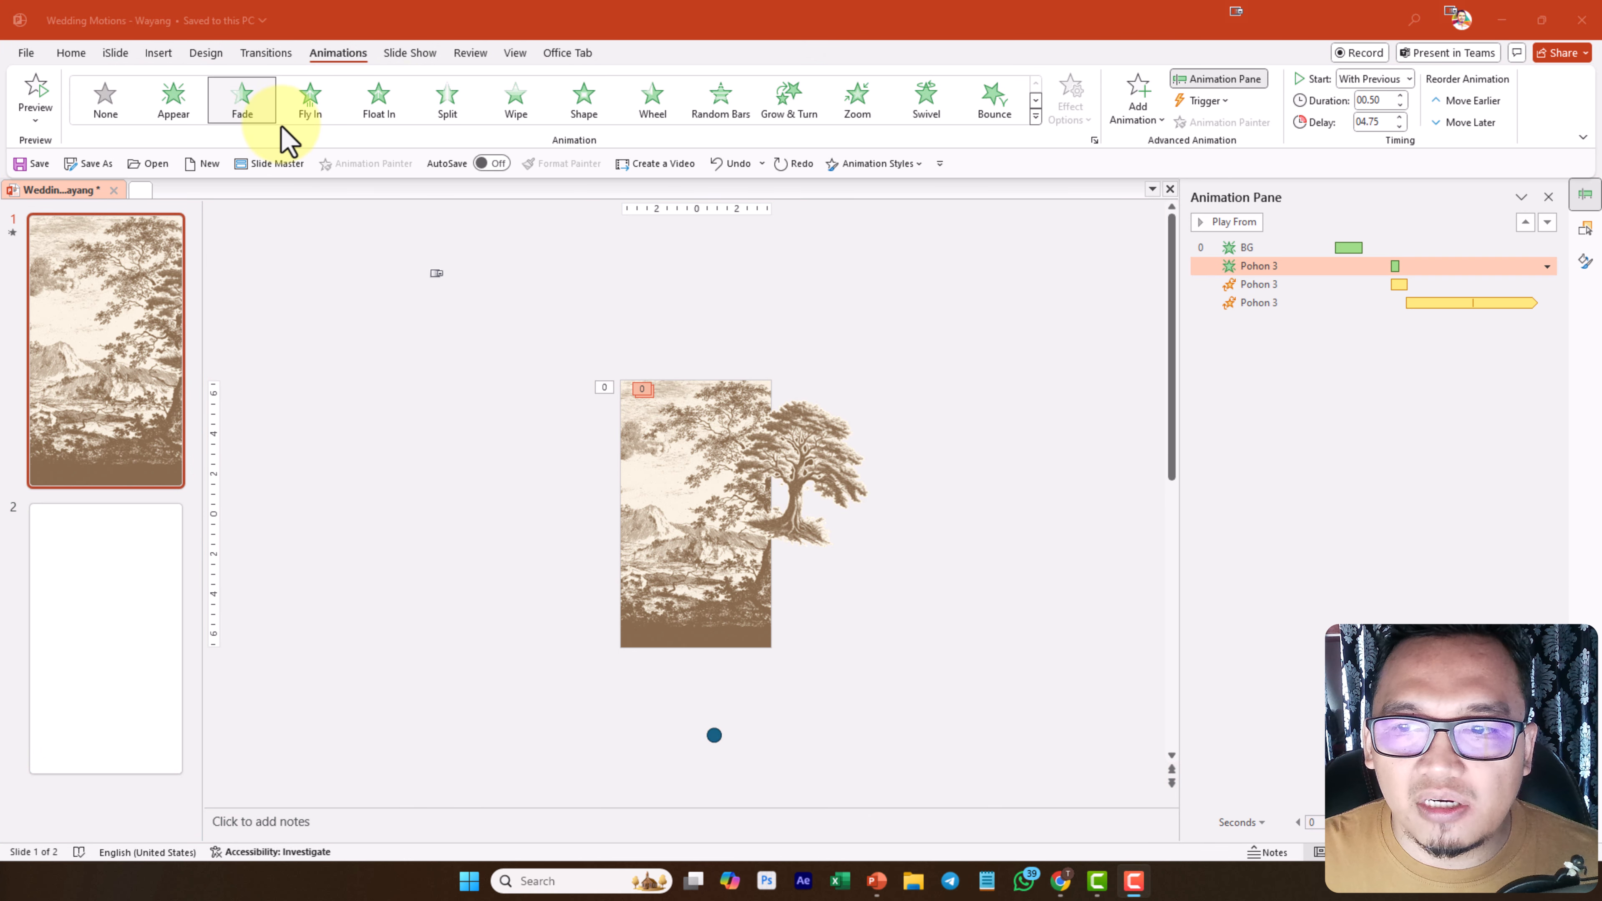
click(1295, 284)
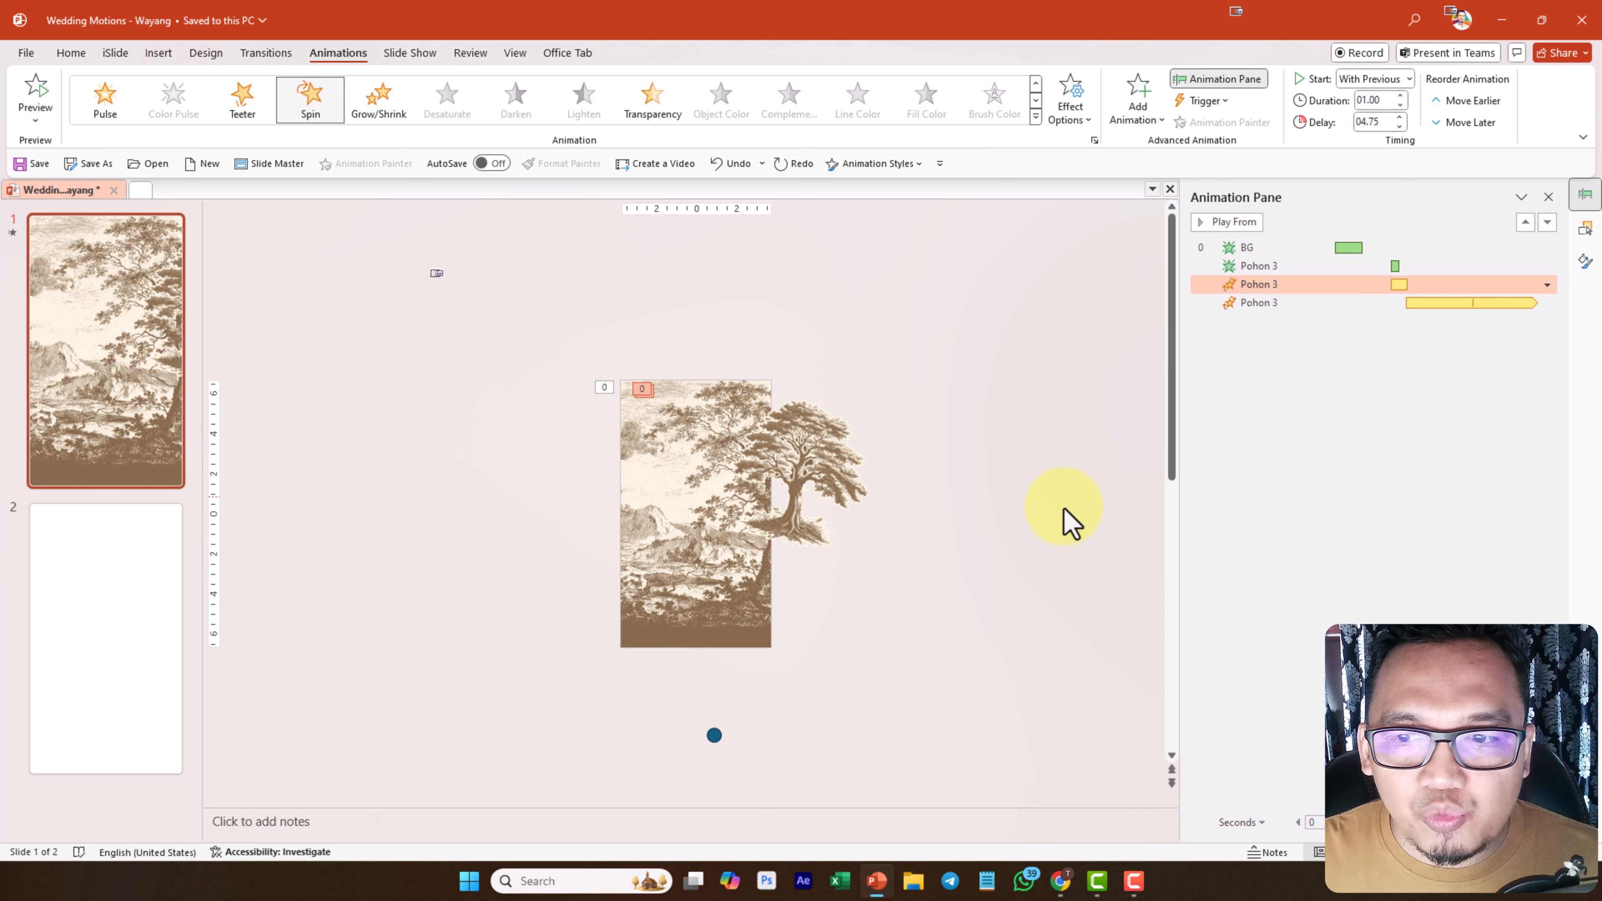
click(713, 732)
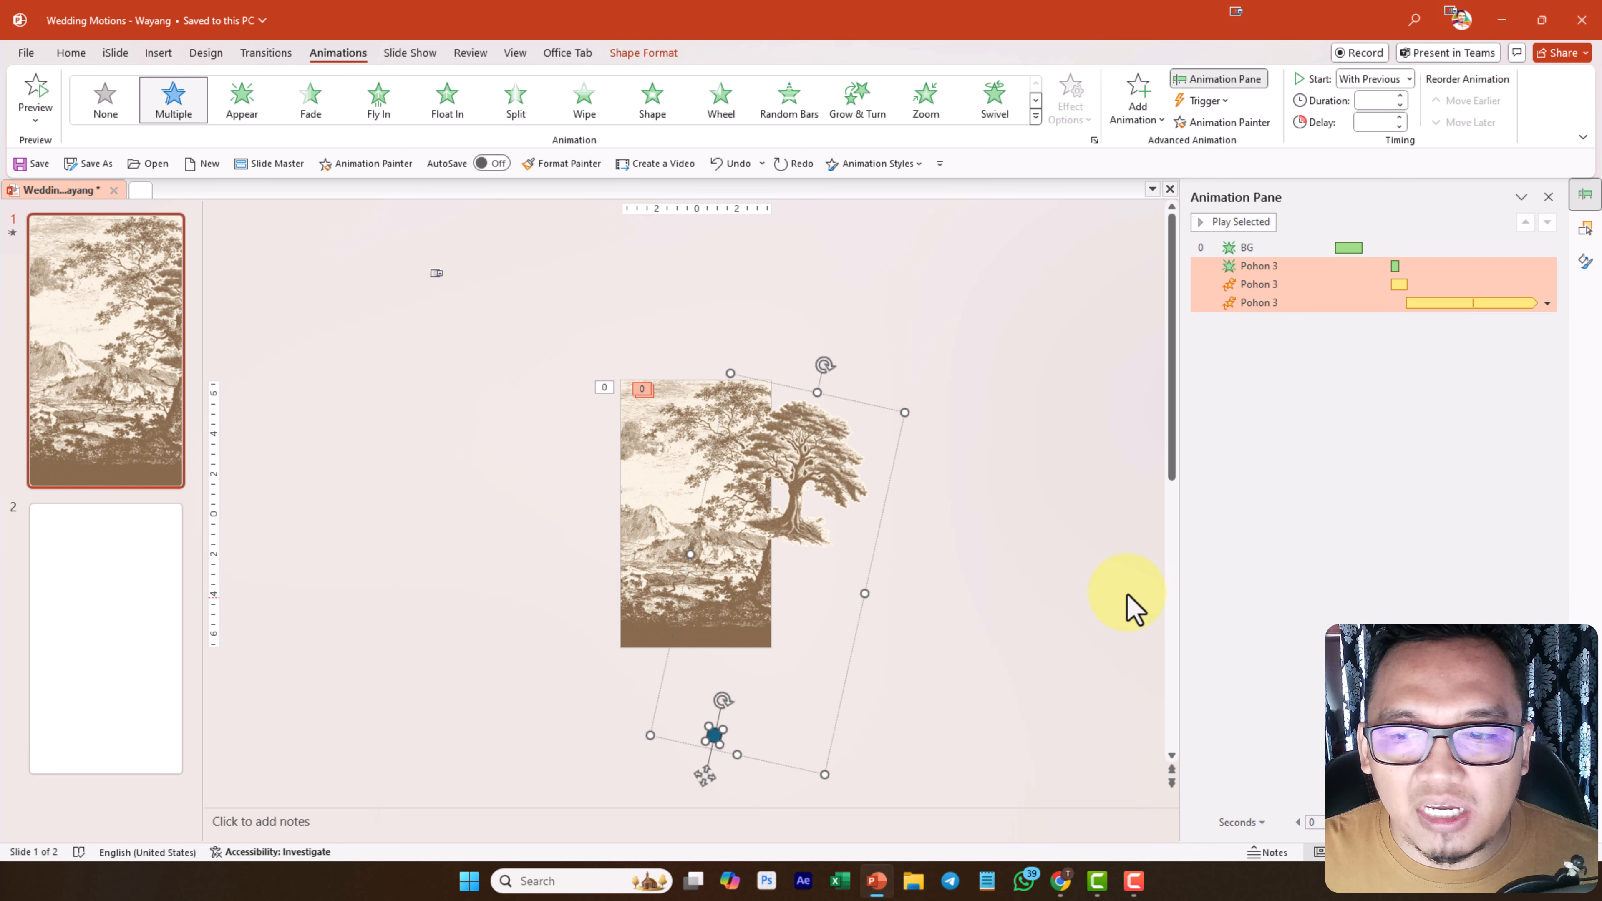
click(1317, 303)
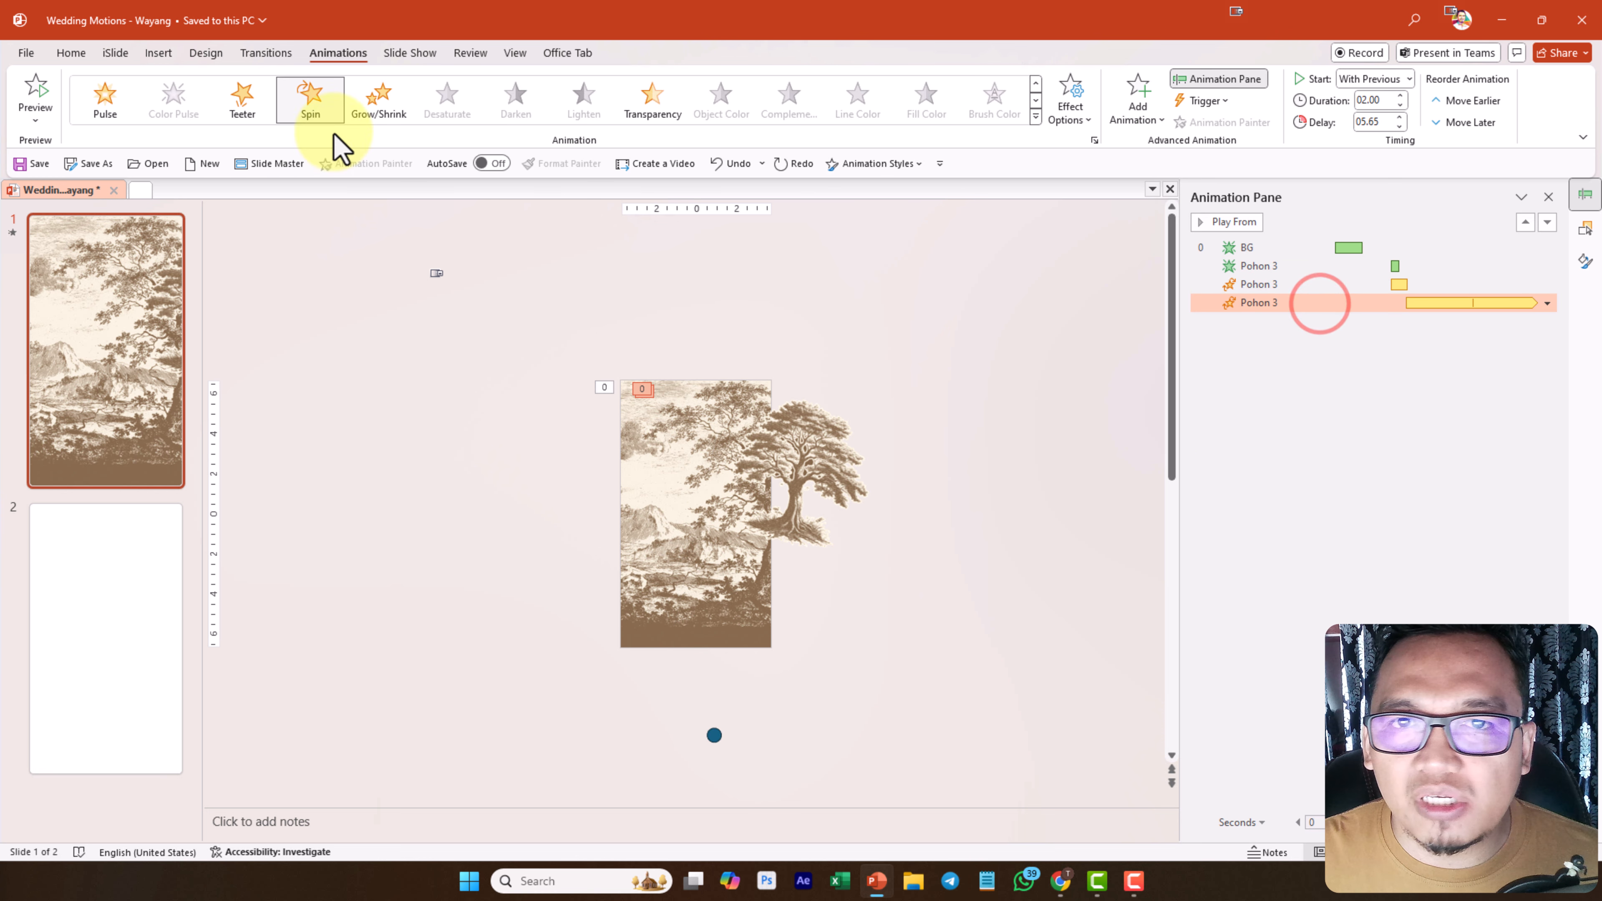
click(975, 373)
click(1223, 222)
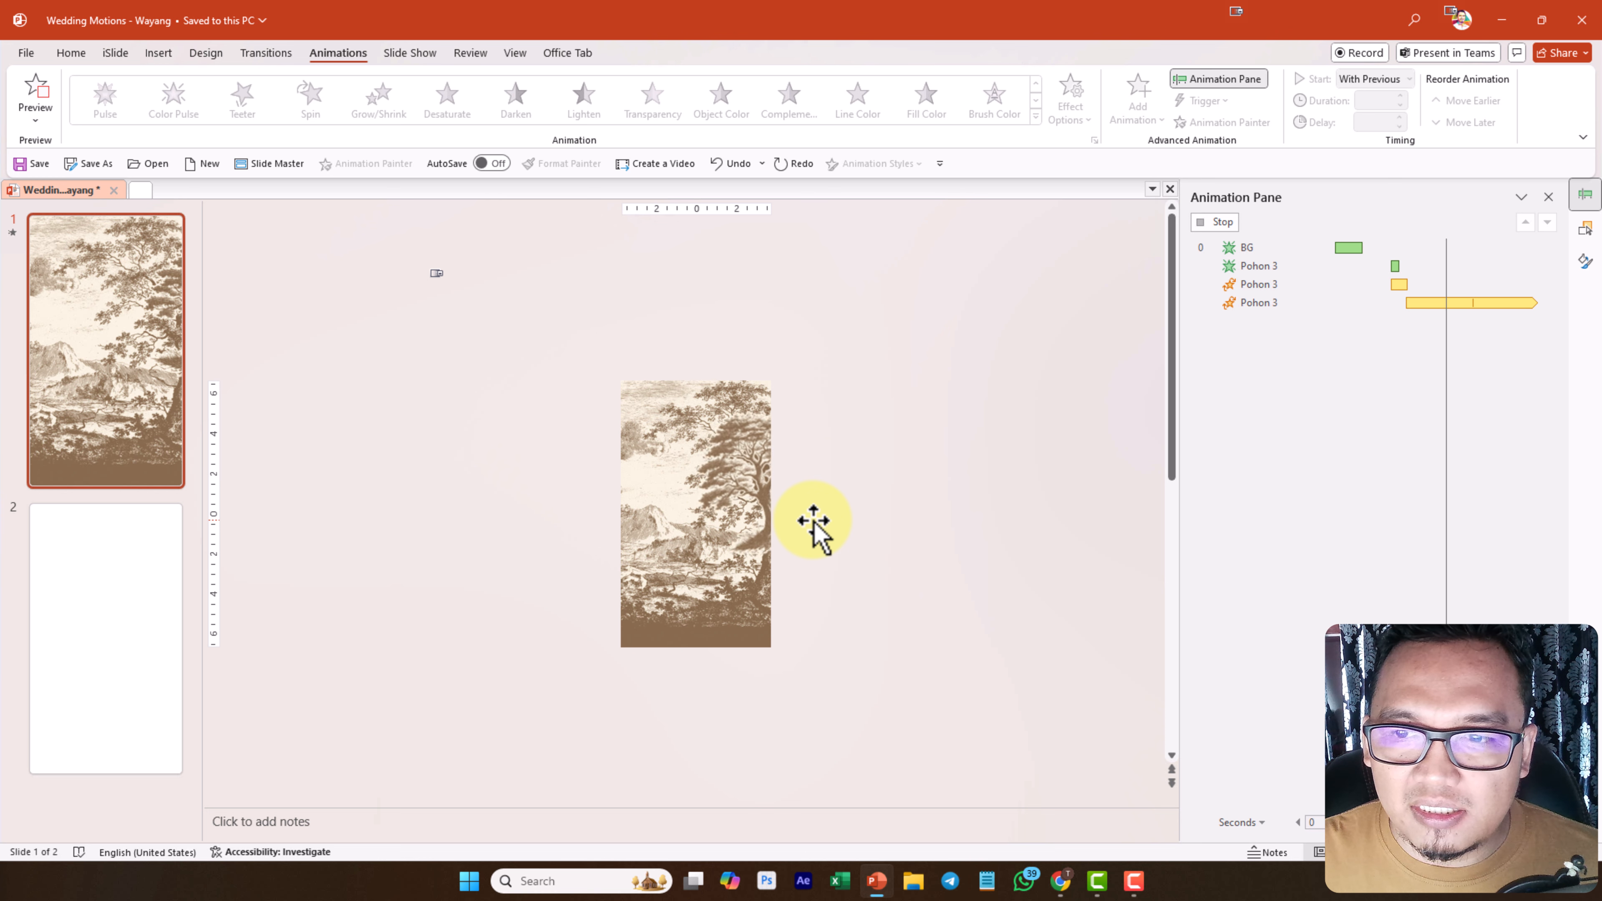
Move Pohon 3's pivot circle to just below the tree's trunk, and preview the slide's animations
click(895, 493)
click(710, 741)
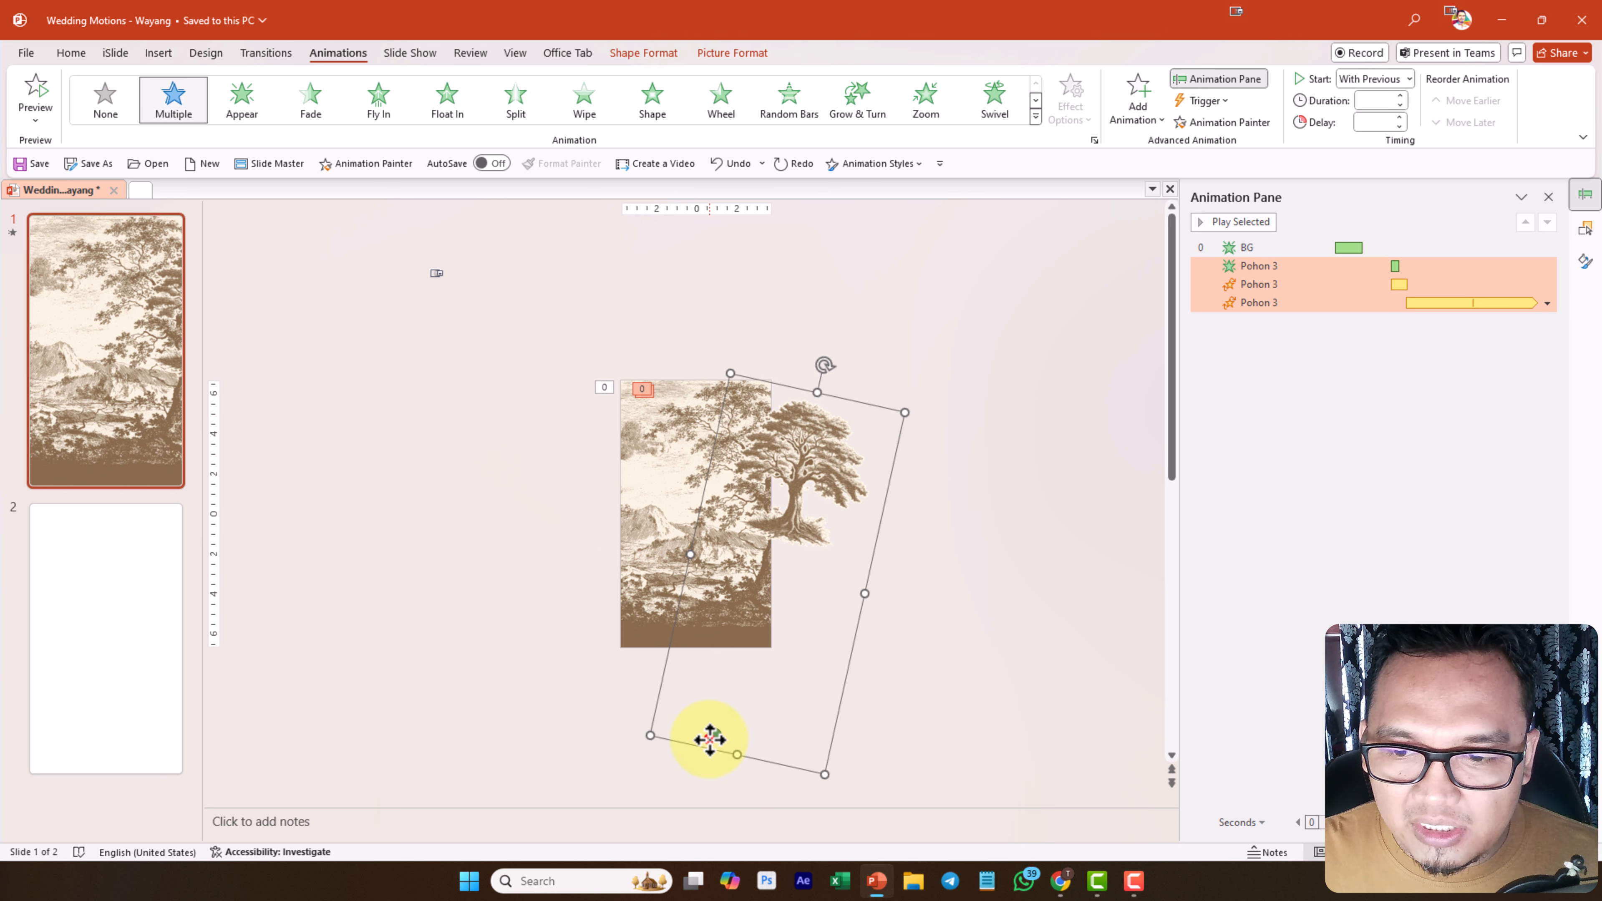
click(708, 778)
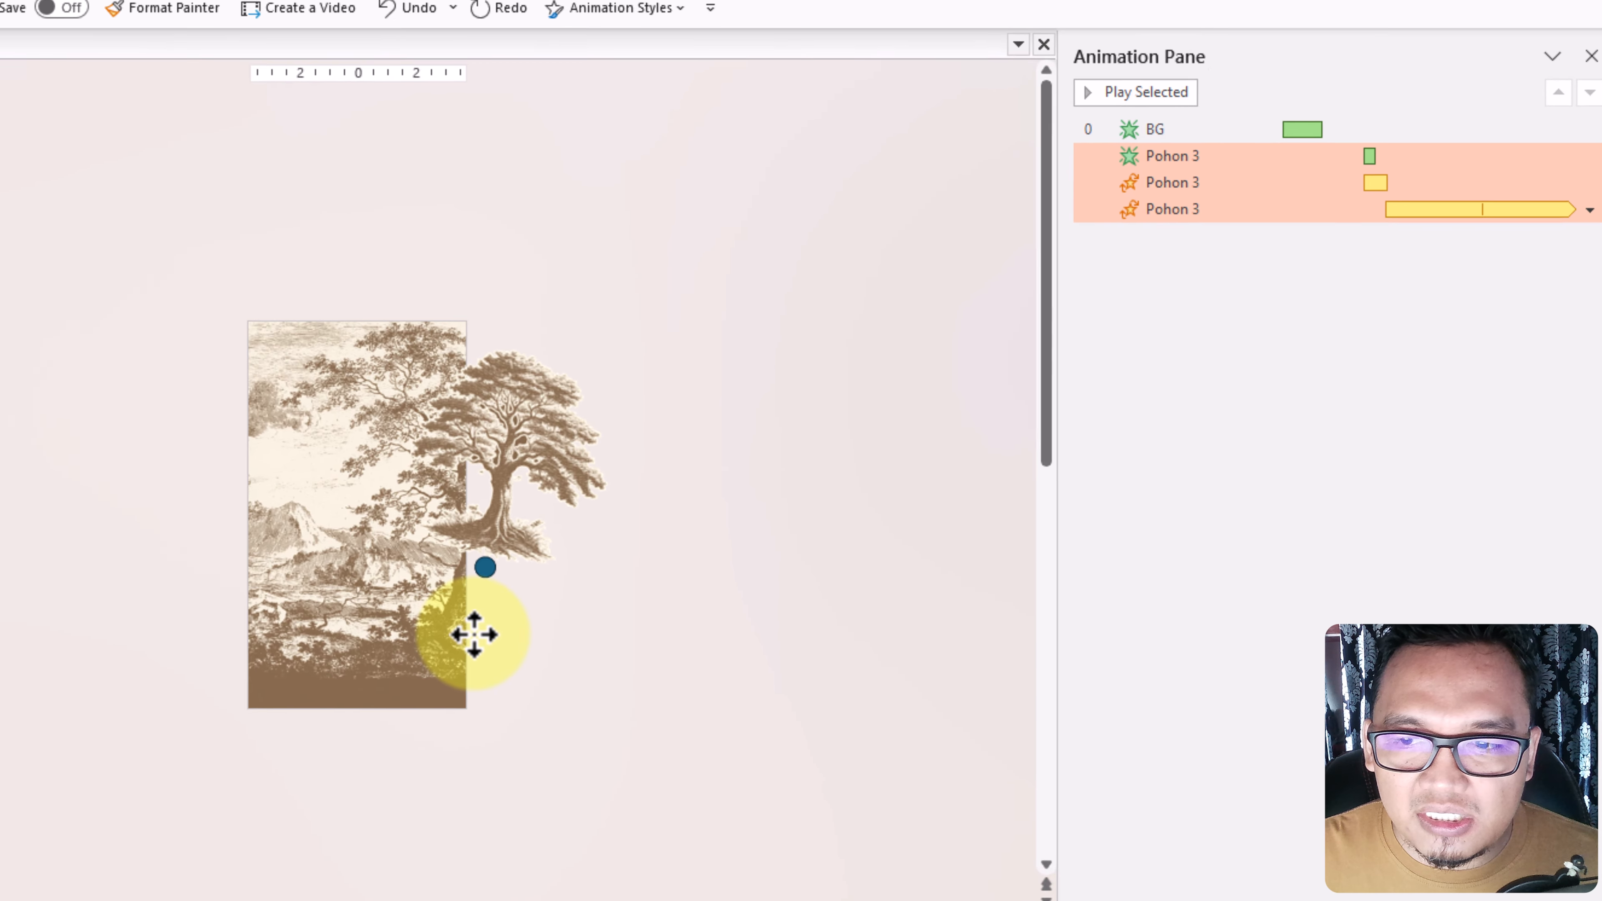
click(753, 560)
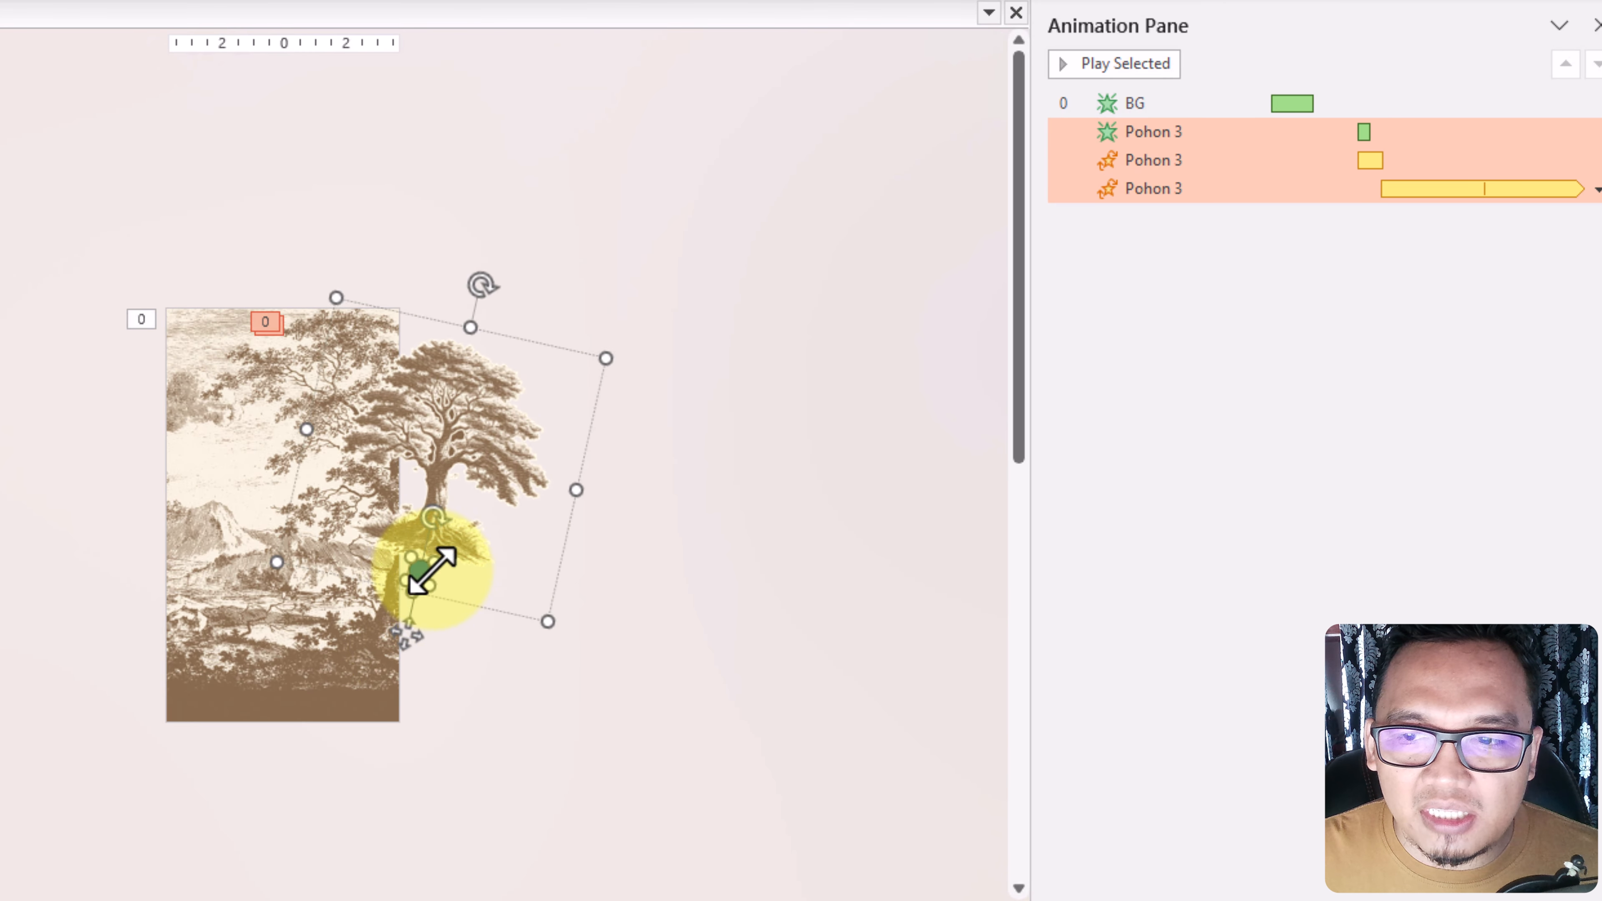
click(687, 415)
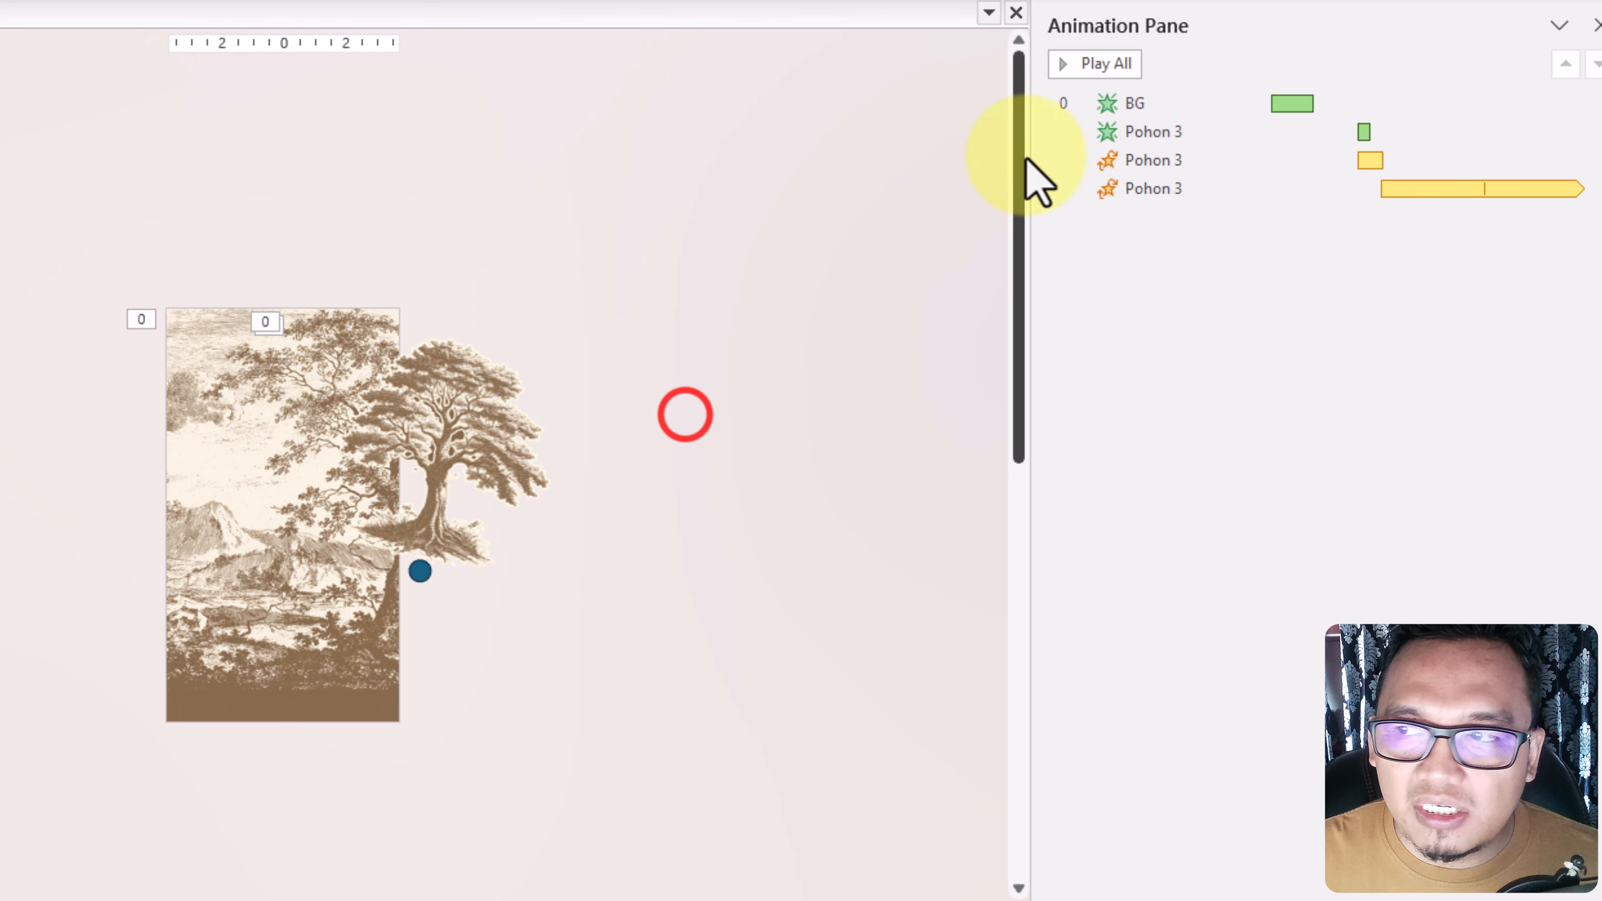
click(1119, 60)
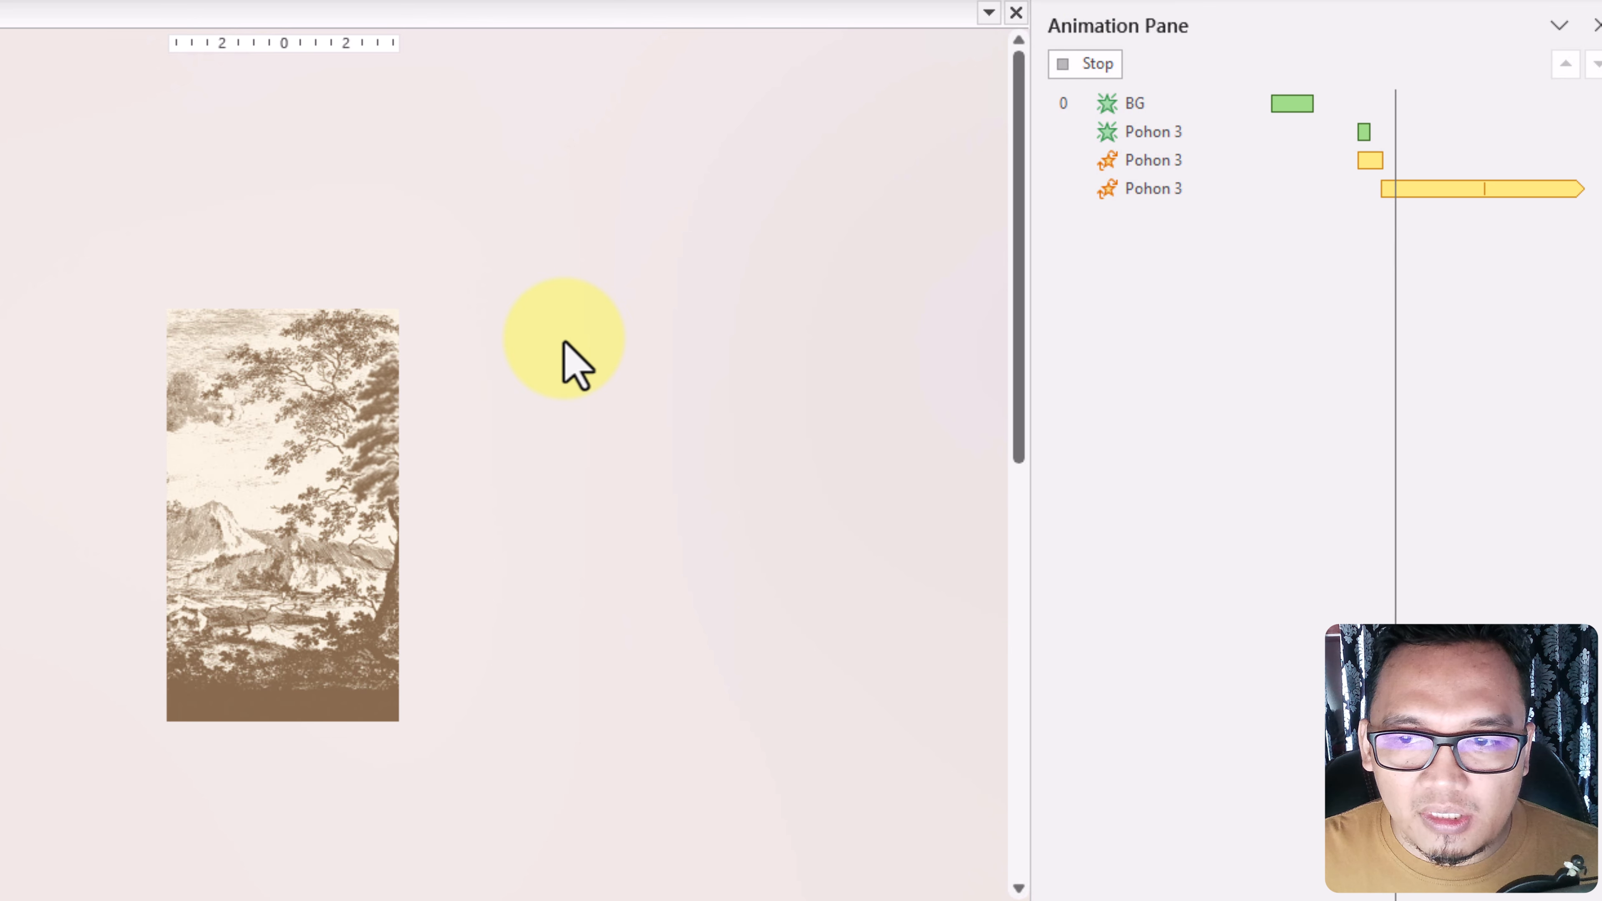
click(564, 339)
Move Pohon 3's pivot circle just outside the slide's lower-left corner, and preview the slide's animations
click(424, 568)
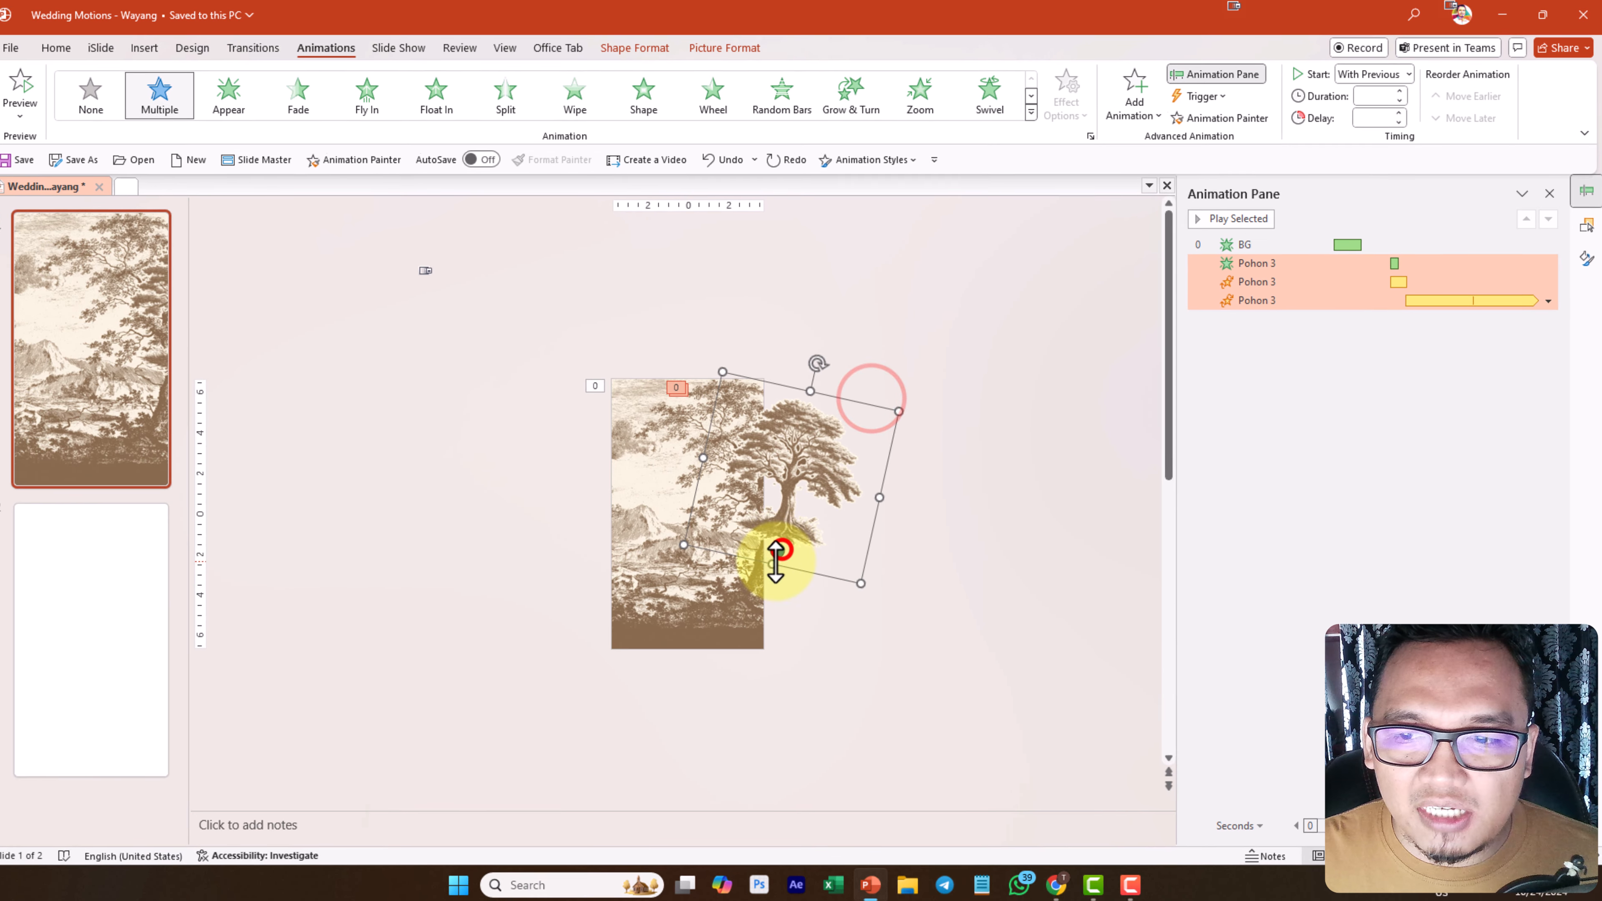
click(423, 570)
drag(787, 556, 597, 674)
click(1023, 436)
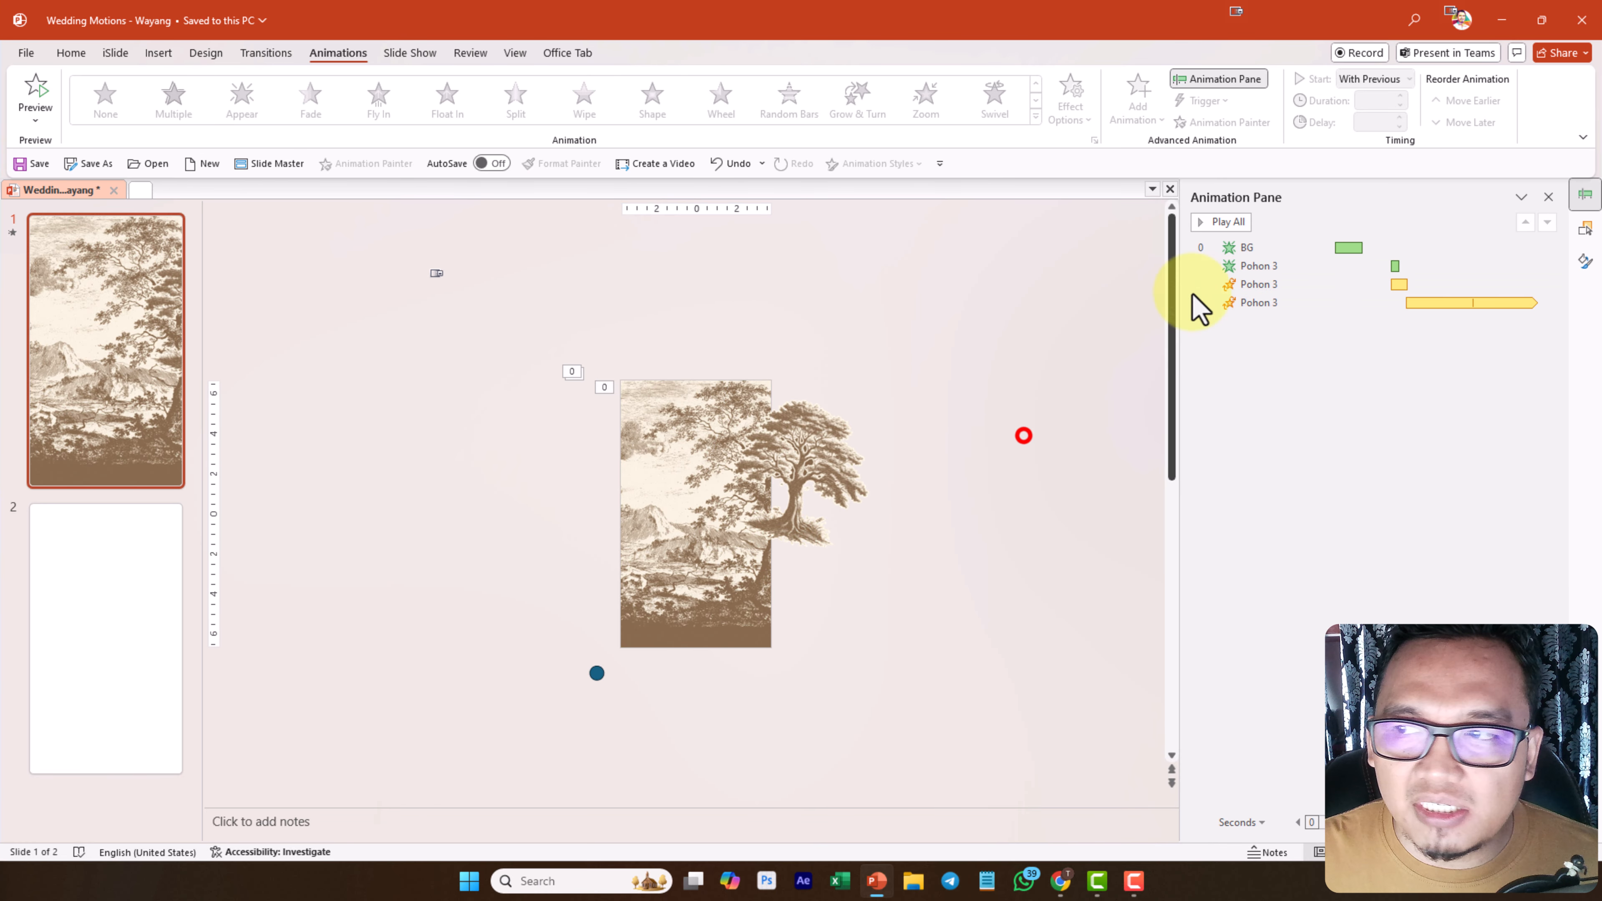
click(1219, 226)
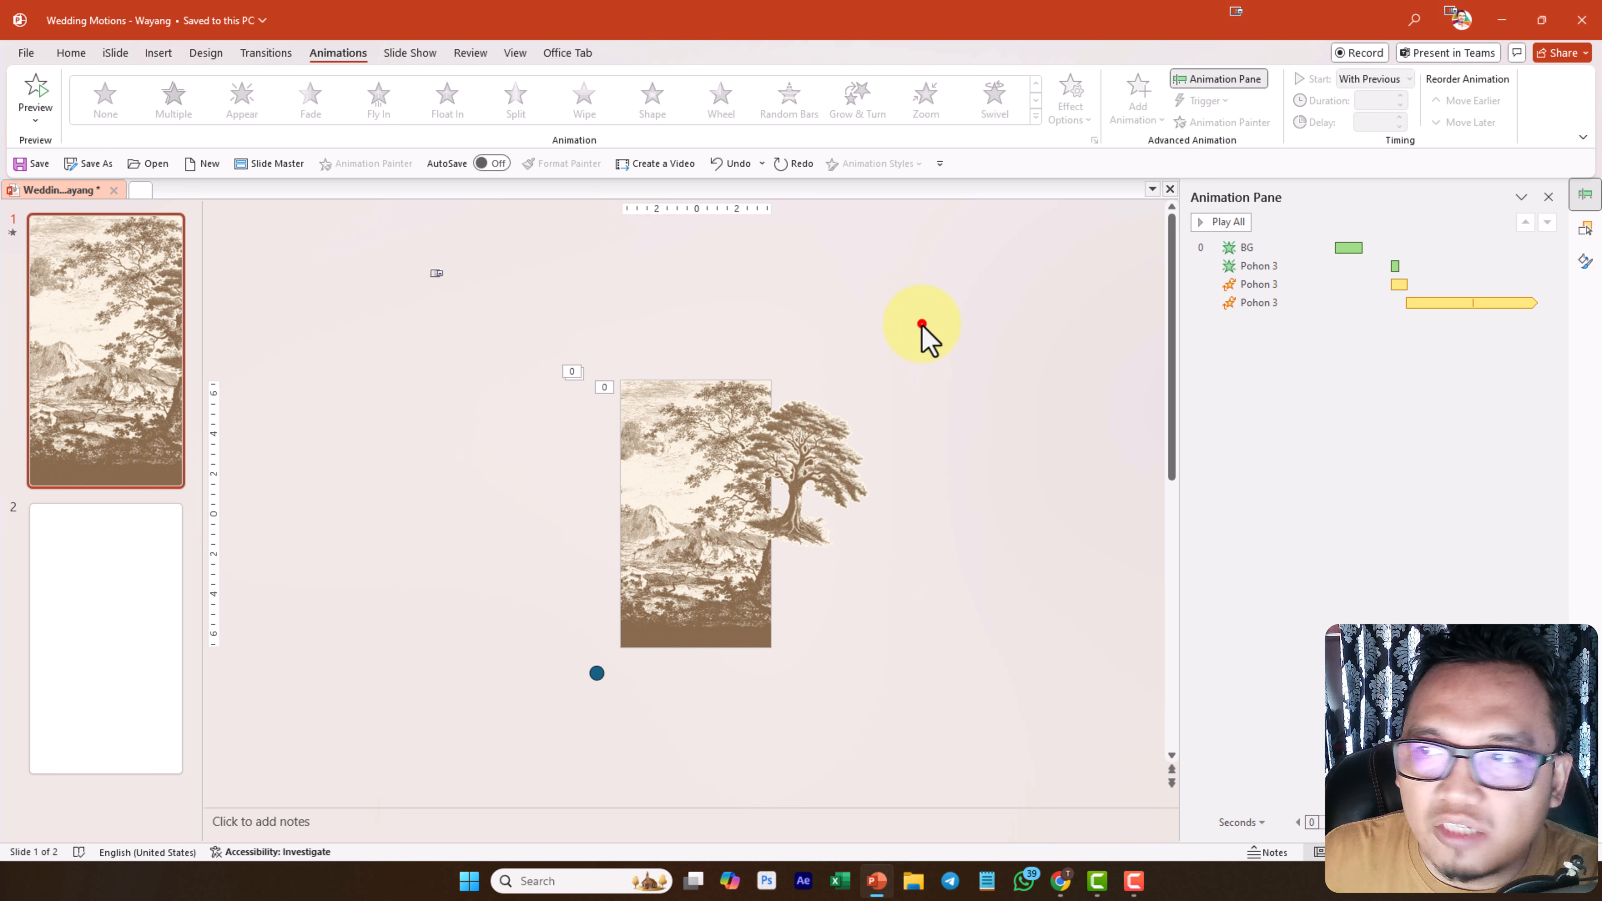
click(597, 674)
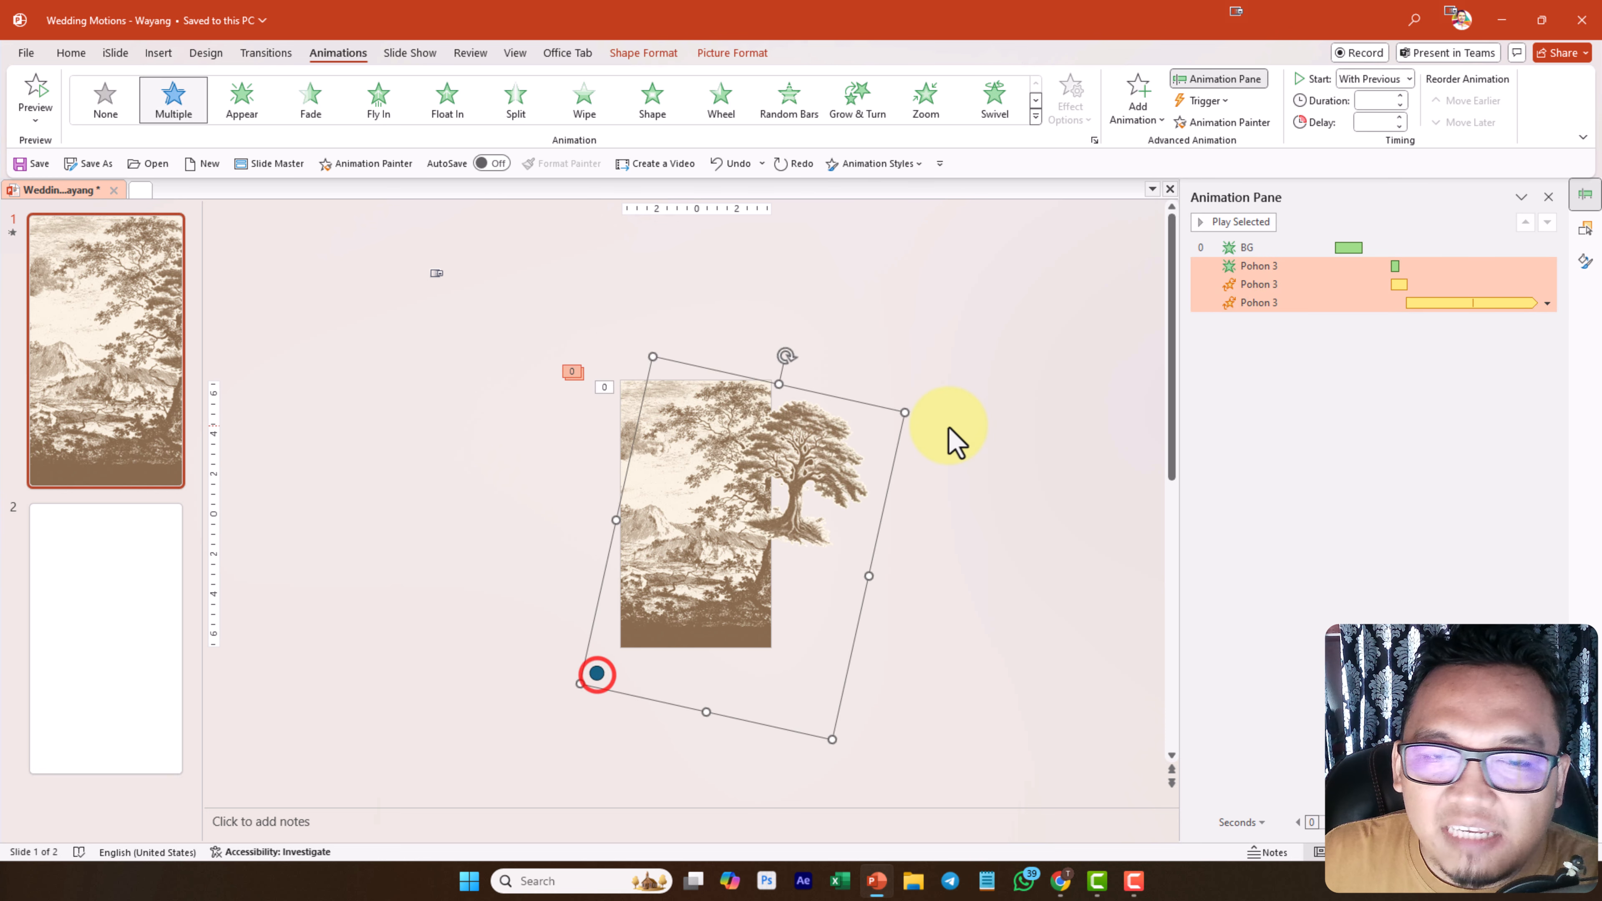
click(1058, 339)
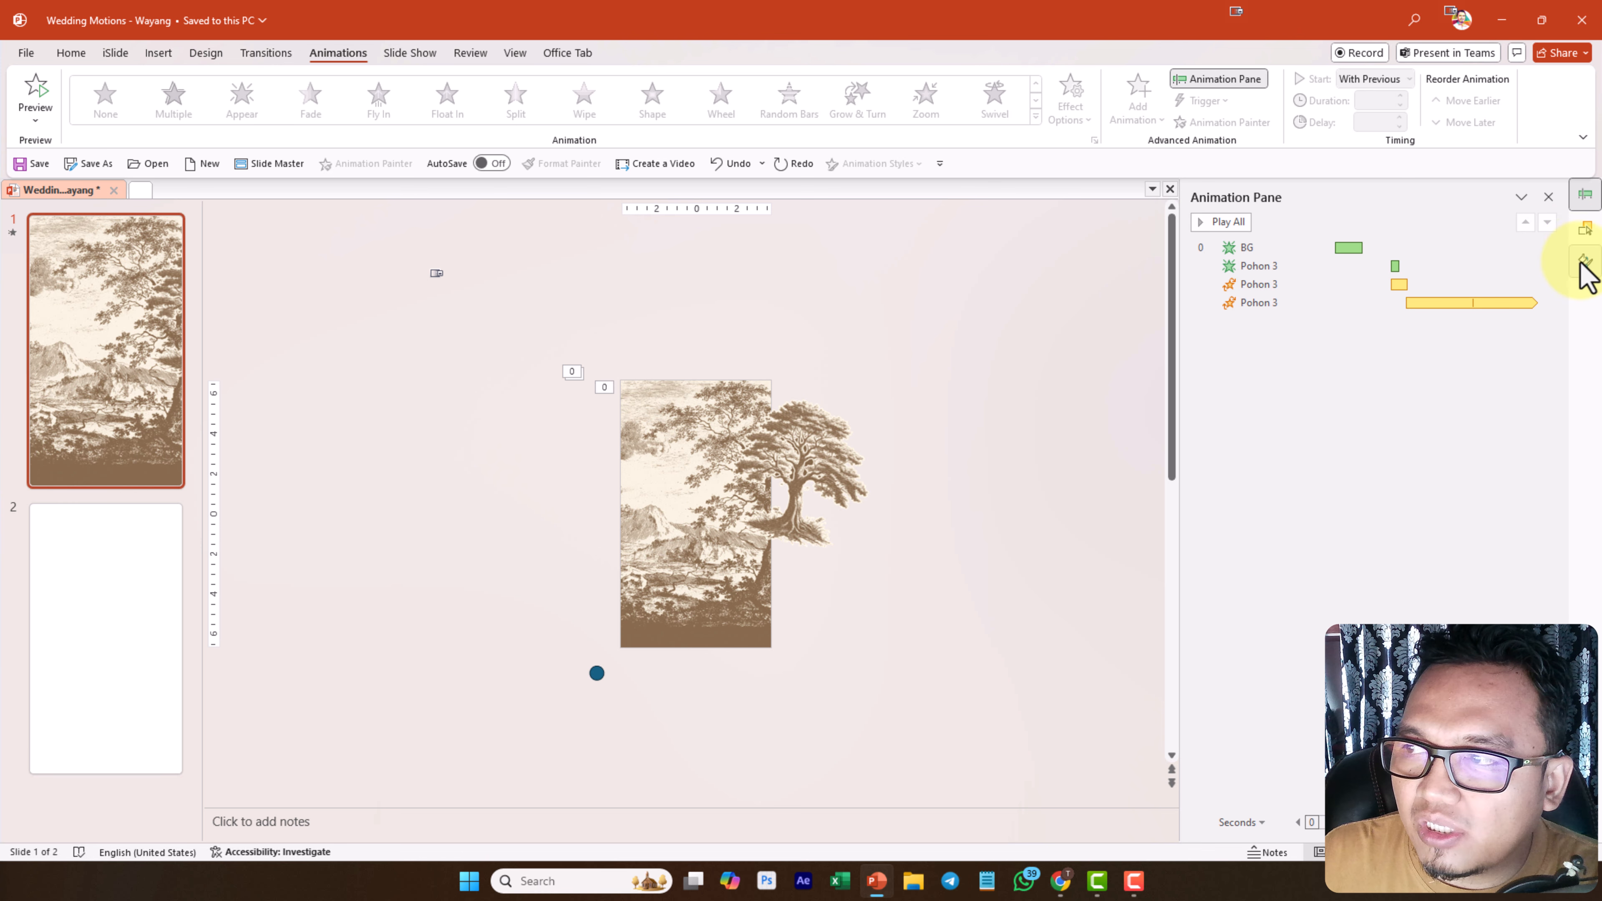
In the Selection pane, collapse Pohon 3 and show Pohon 2, Pohon 1, the lower Gunungan and all remaining hidden objects
click(1584, 261)
click(1582, 229)
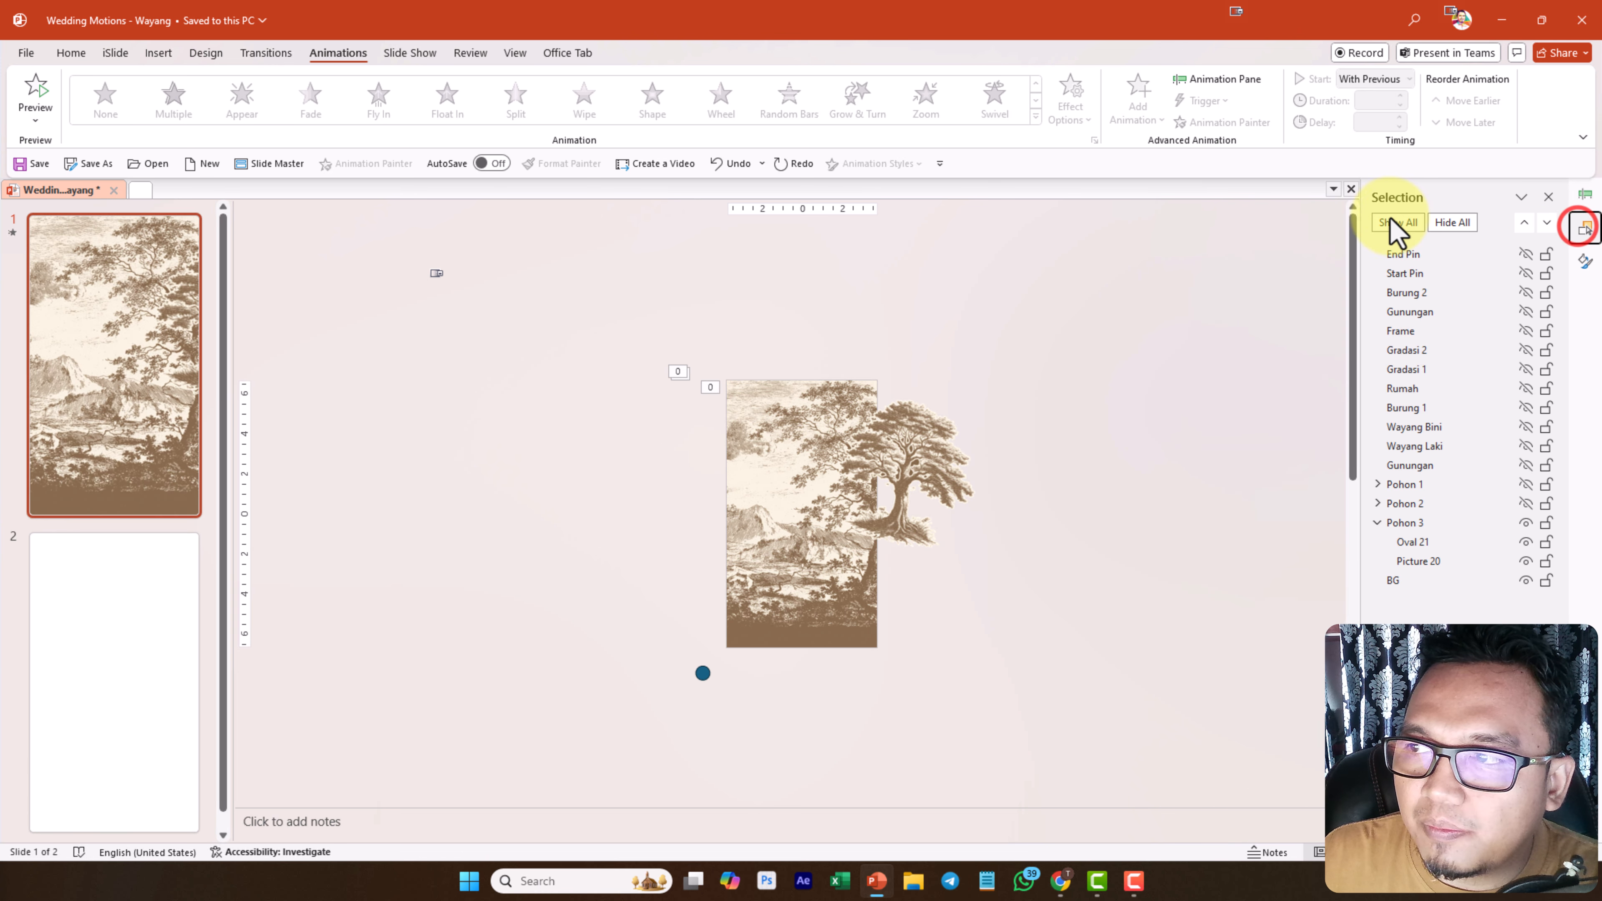
click(1378, 523)
click(1526, 503)
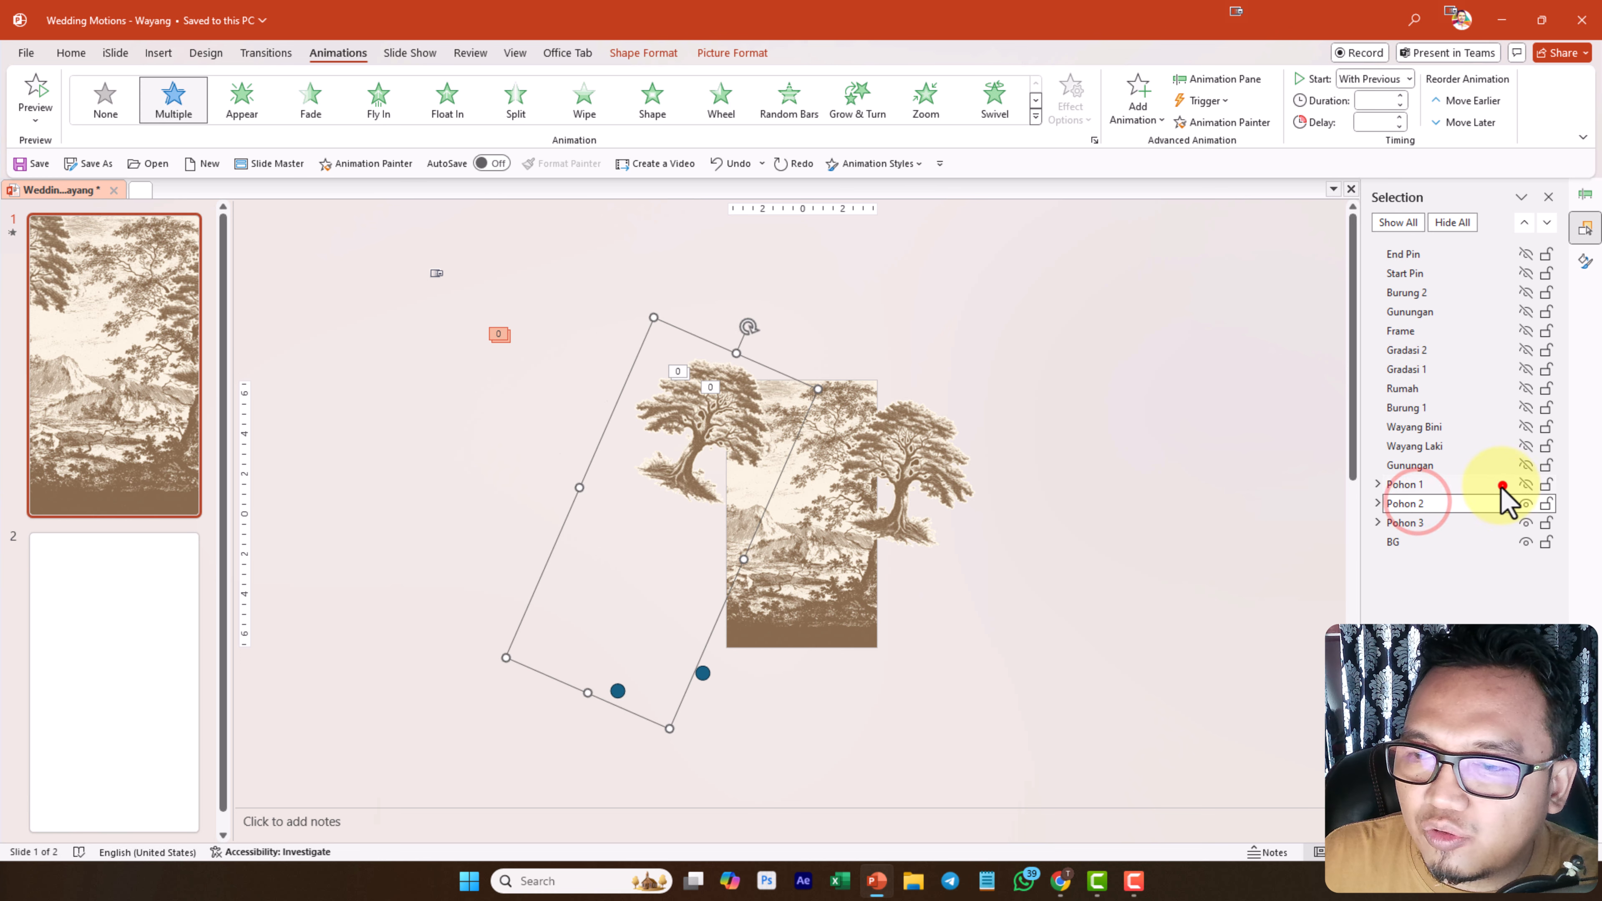
click(1526, 484)
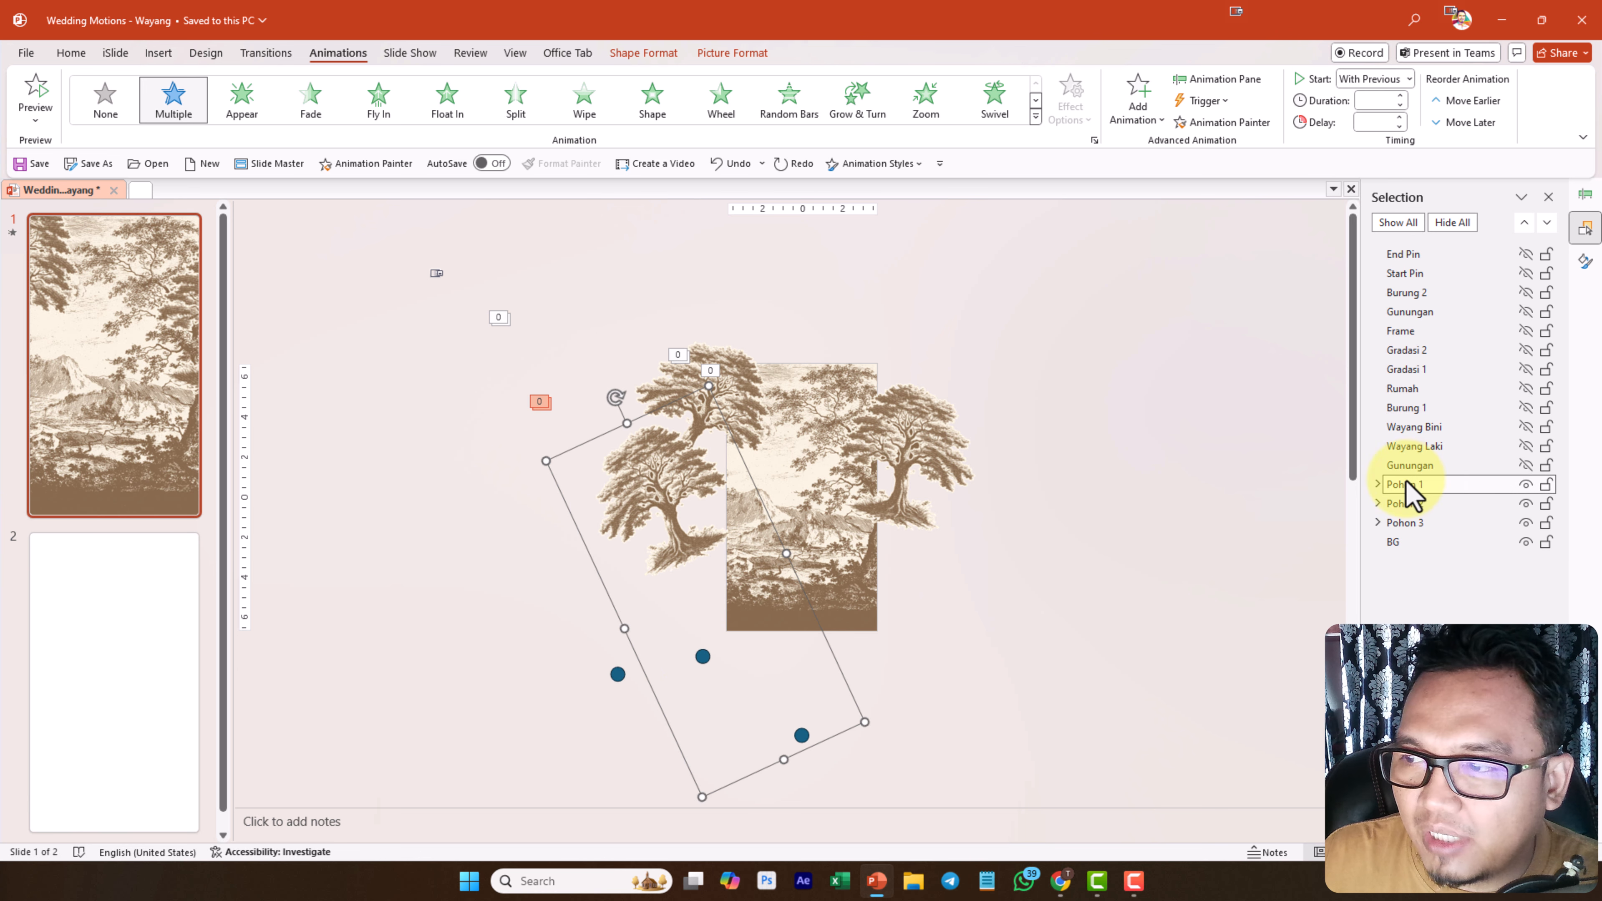
click(1419, 465)
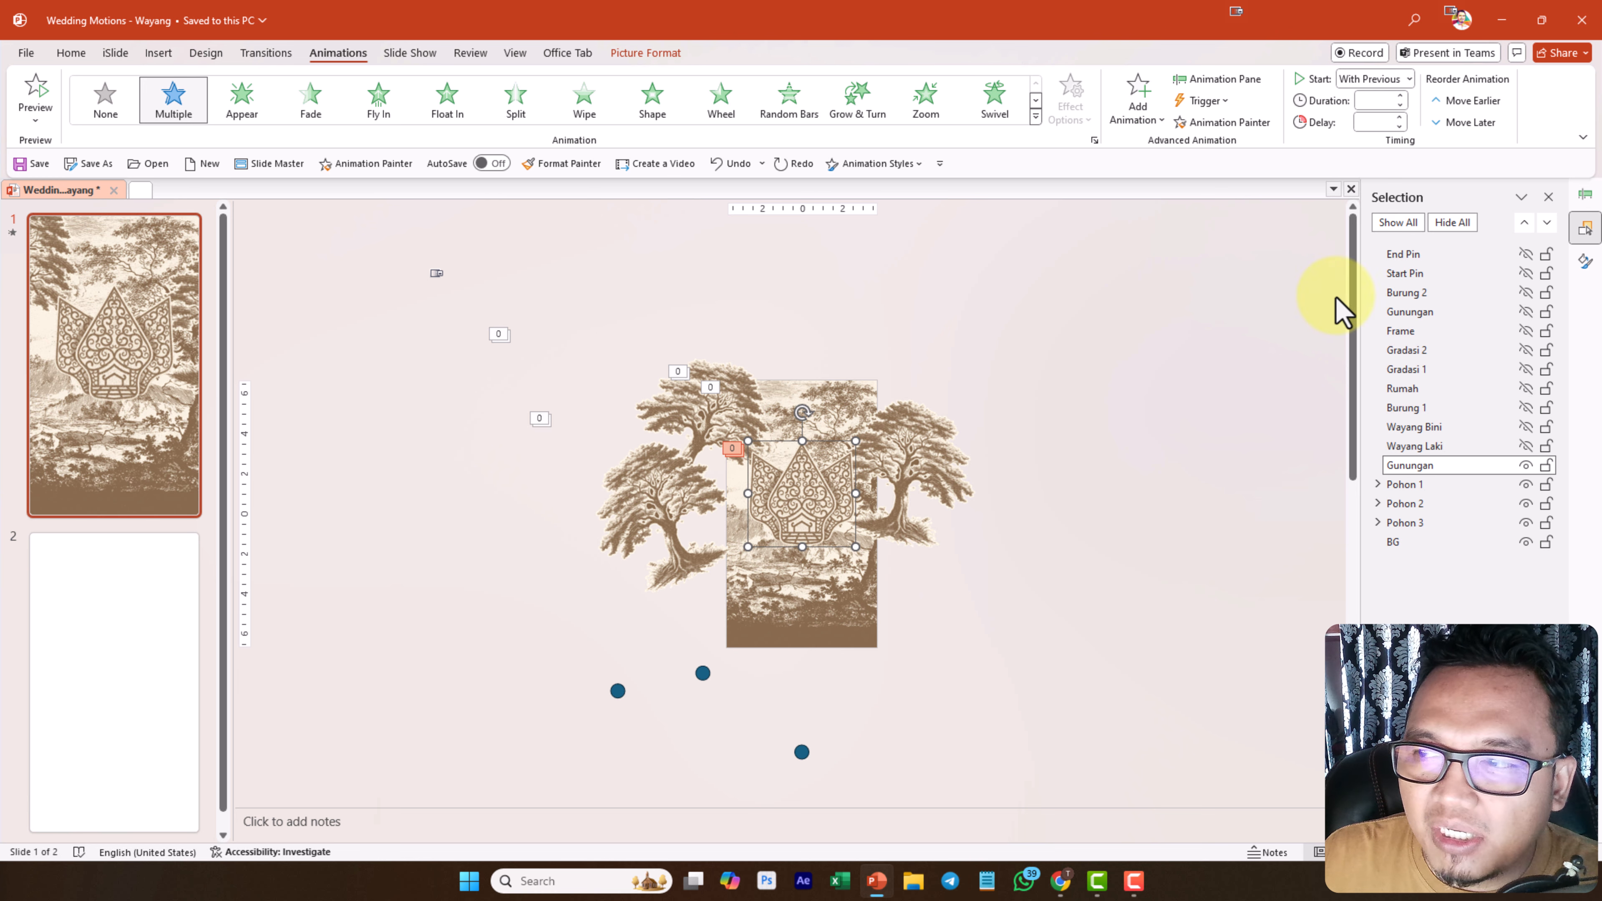
click(1397, 222)
click(1077, 354)
Try moving the Frame picture to the right of the slide, and undo the move
click(868, 356)
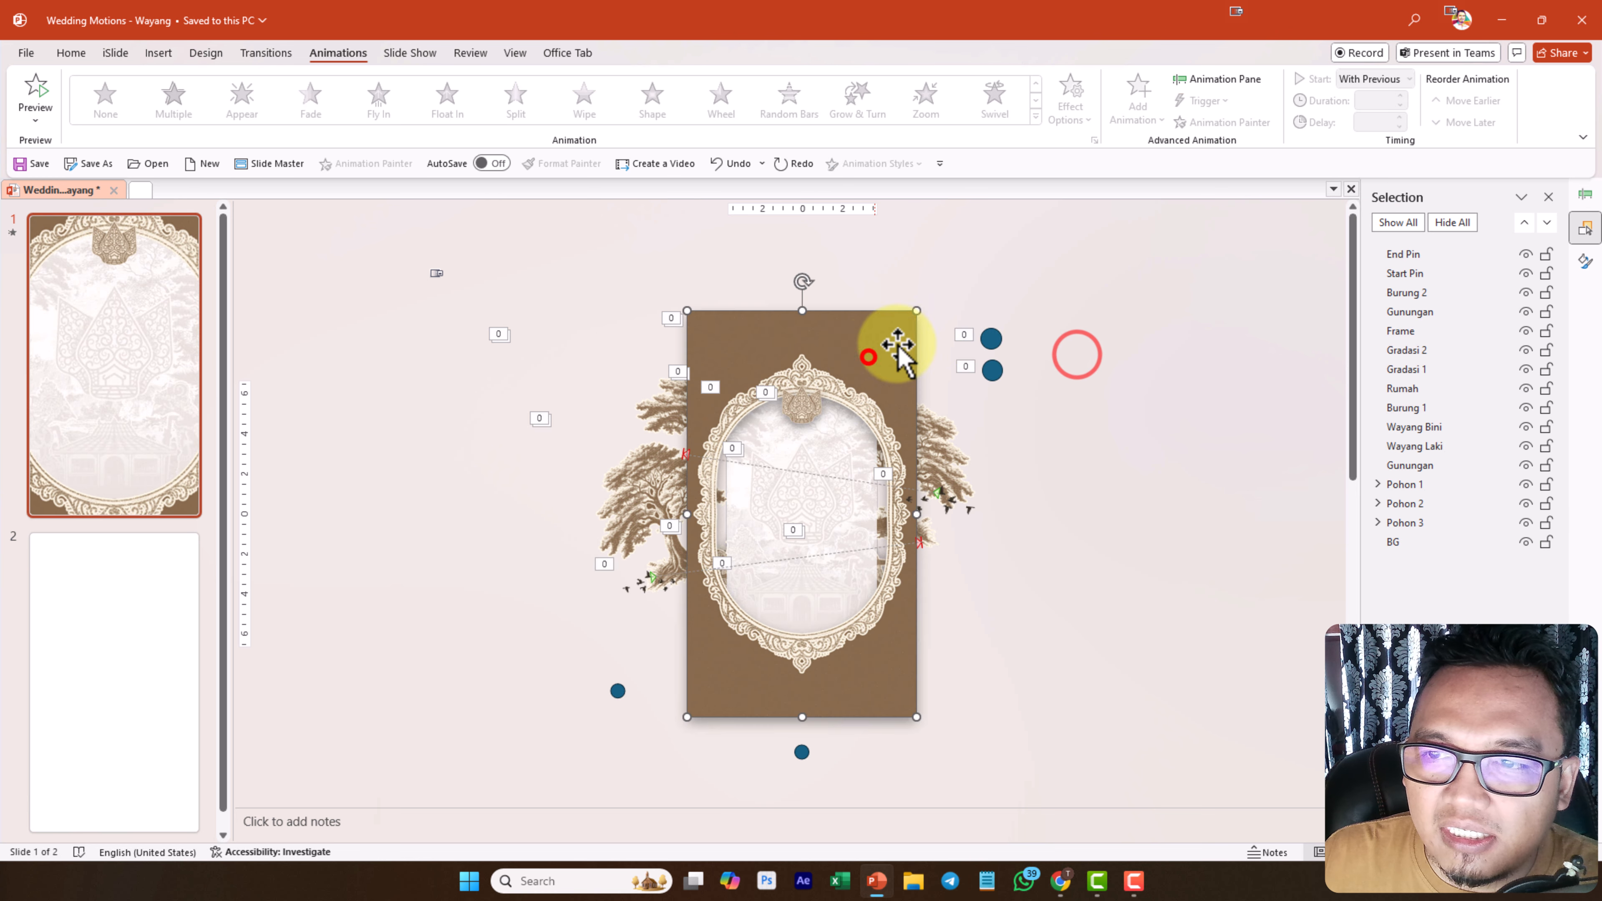
drag(808, 352, 1002, 319)
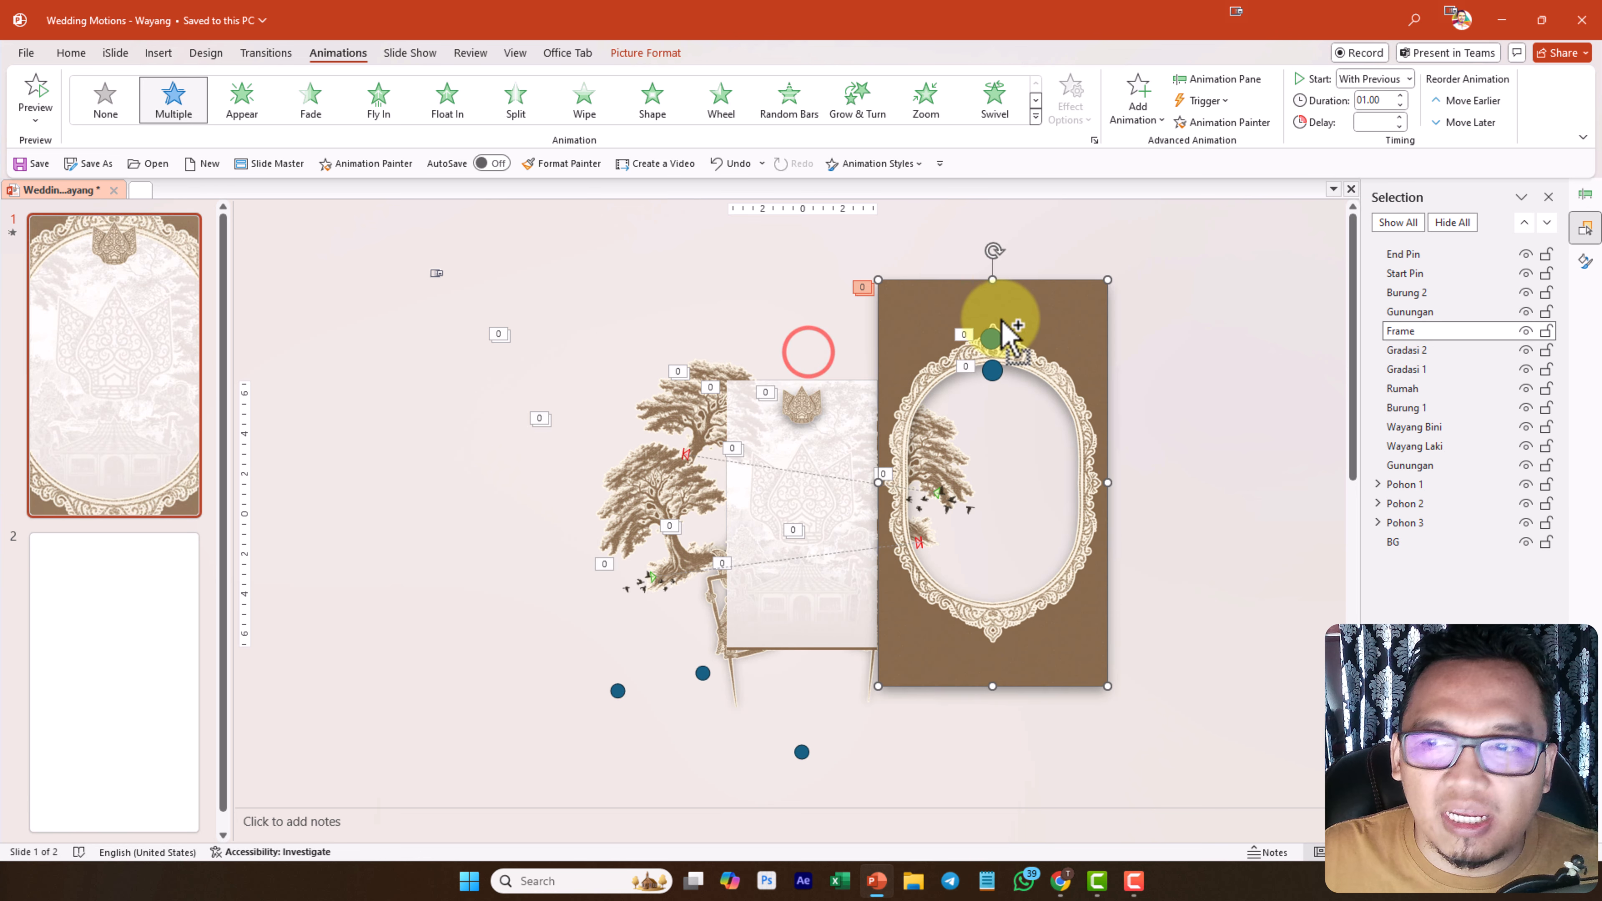
key(ctrl+z)
Show the Animation Pane and preview only the Frame's animations
click(1584, 196)
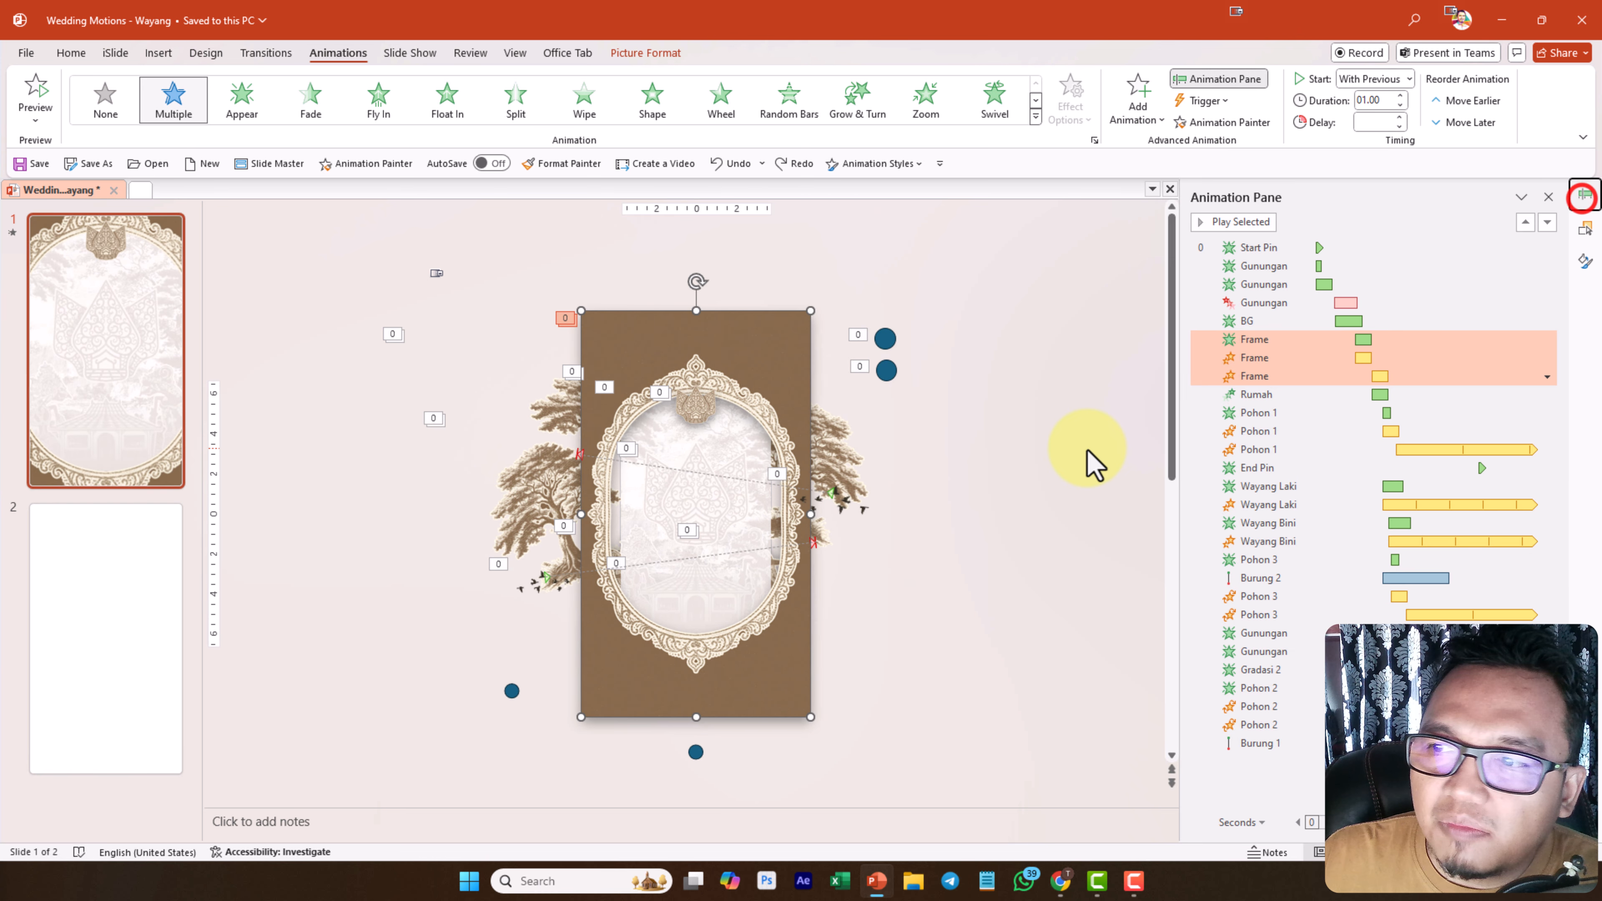
click(1241, 222)
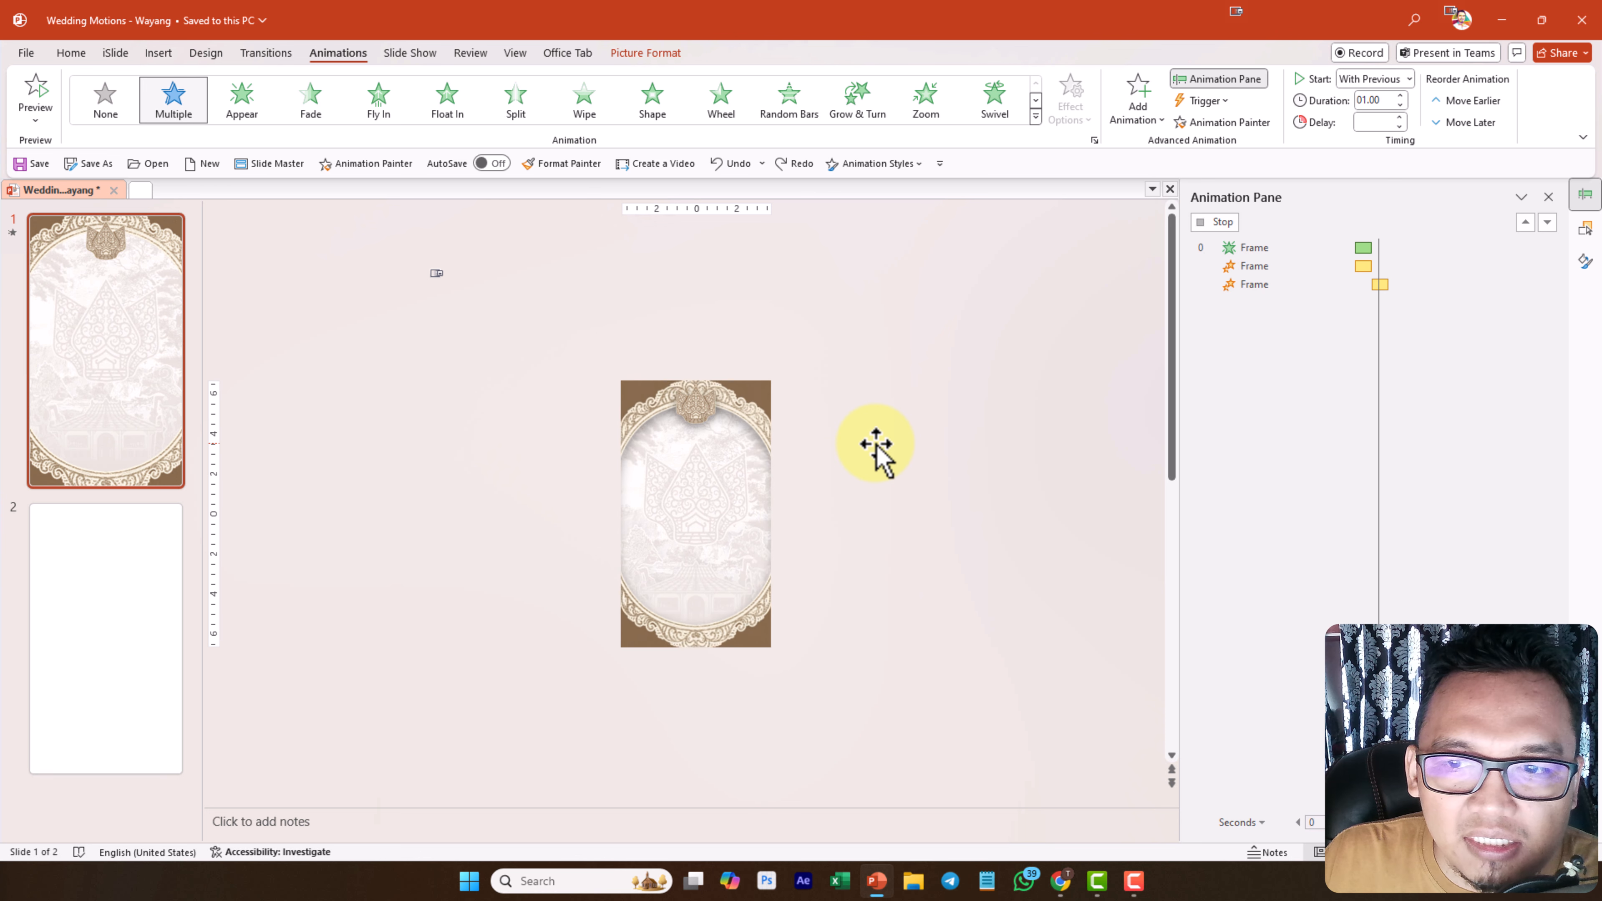
click(925, 405)
Examine the size options of the Frame's first Grow/Shrink effect, and cancel its settings
click(1309, 356)
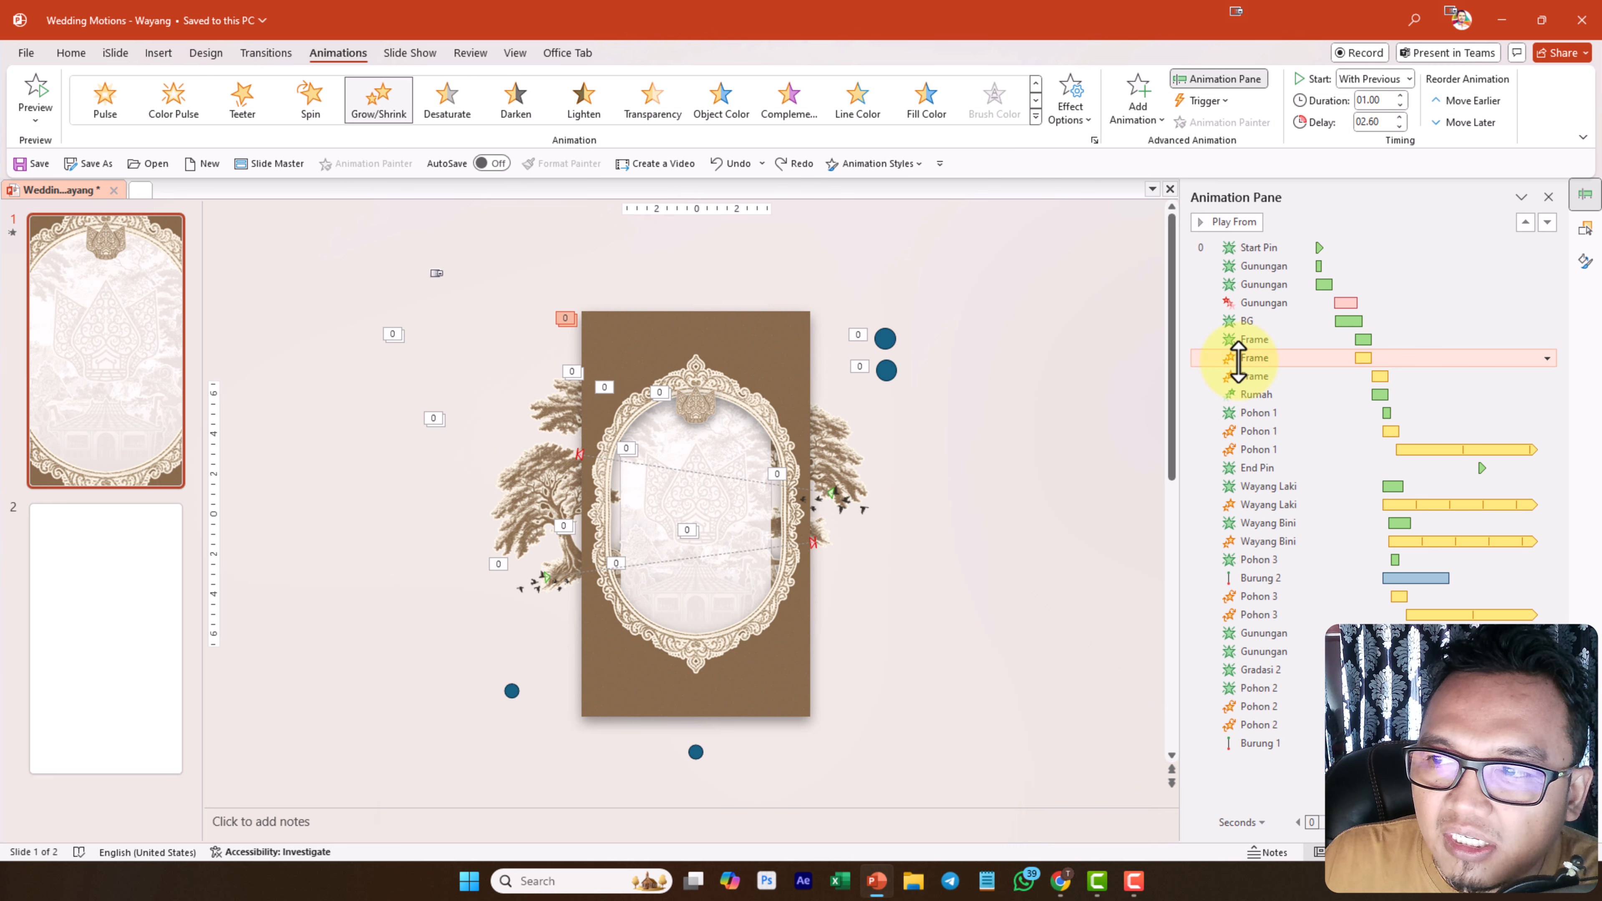
double_click(1239, 358)
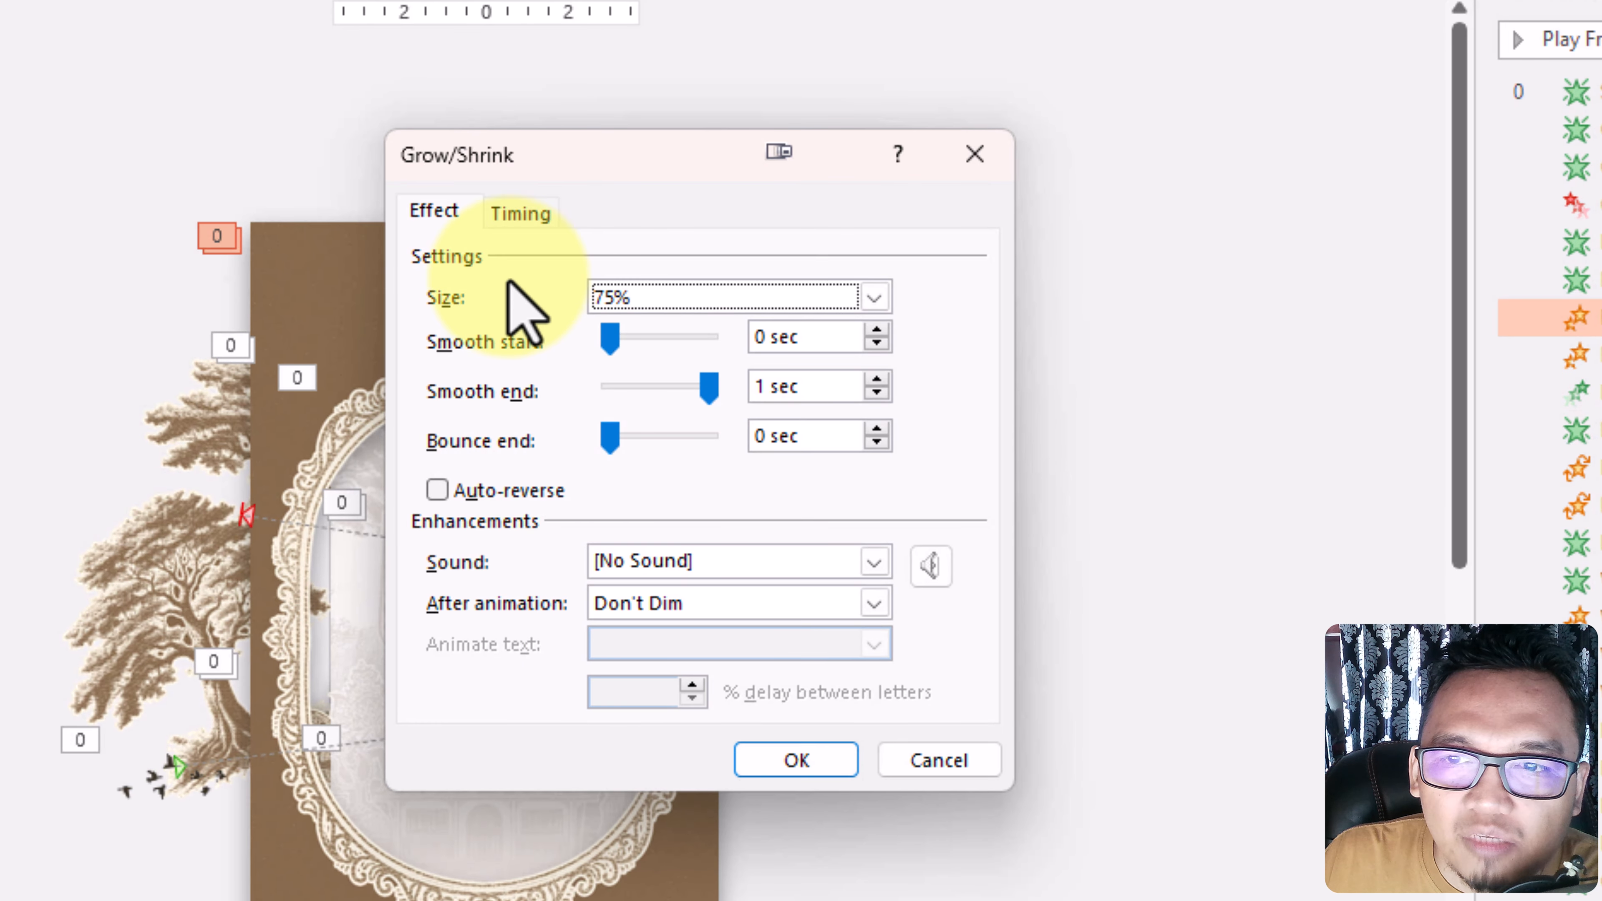
click(694, 310)
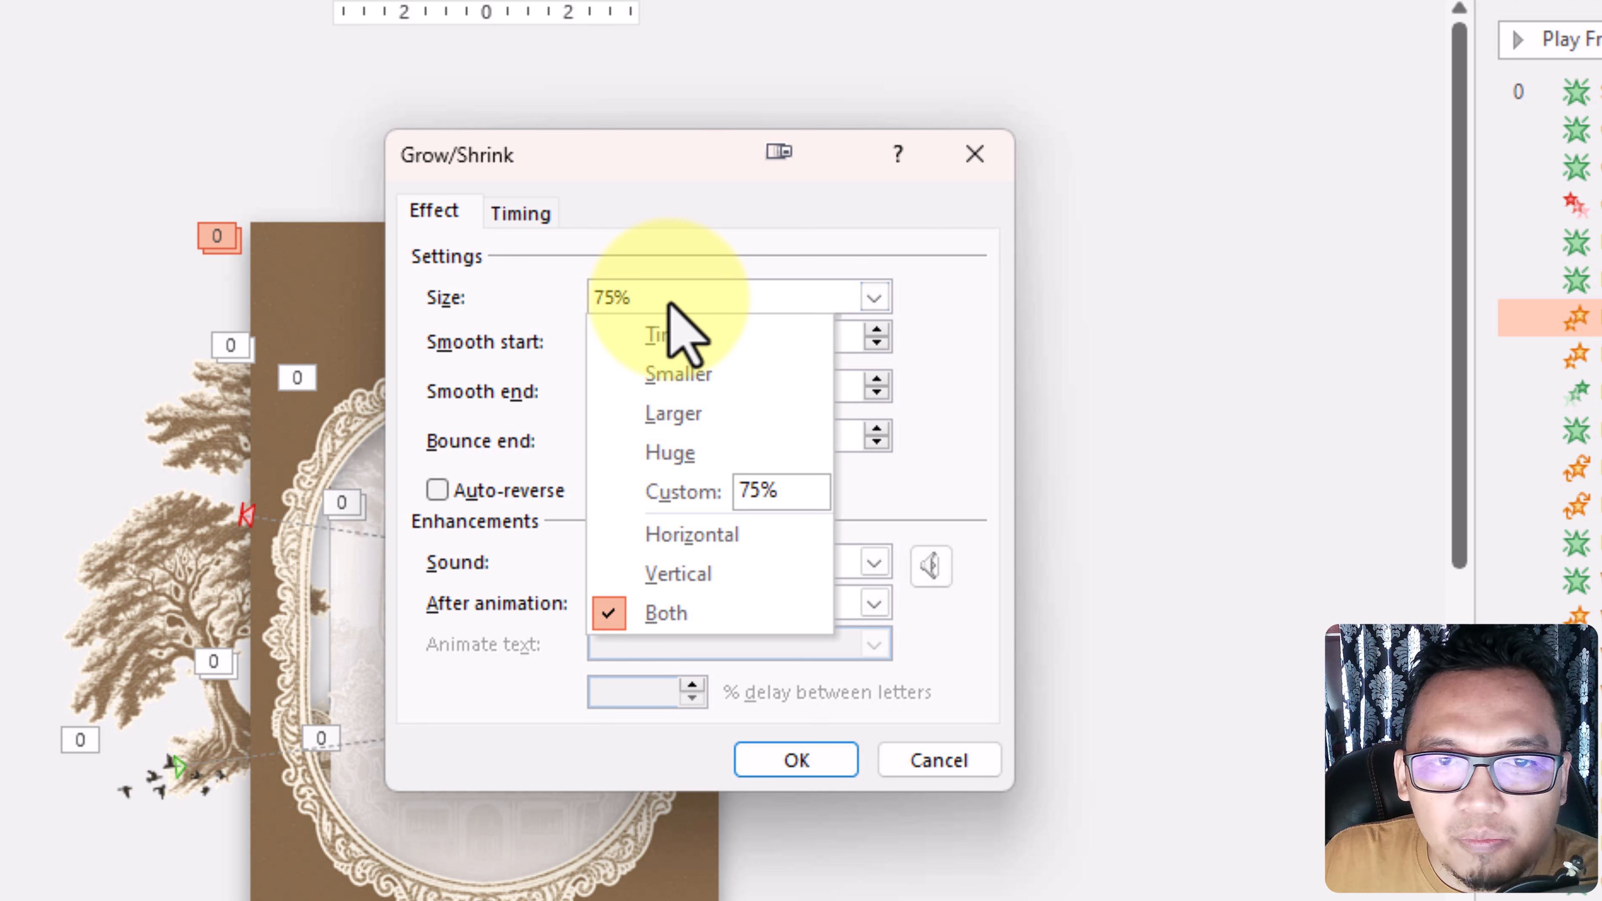
click(808, 489)
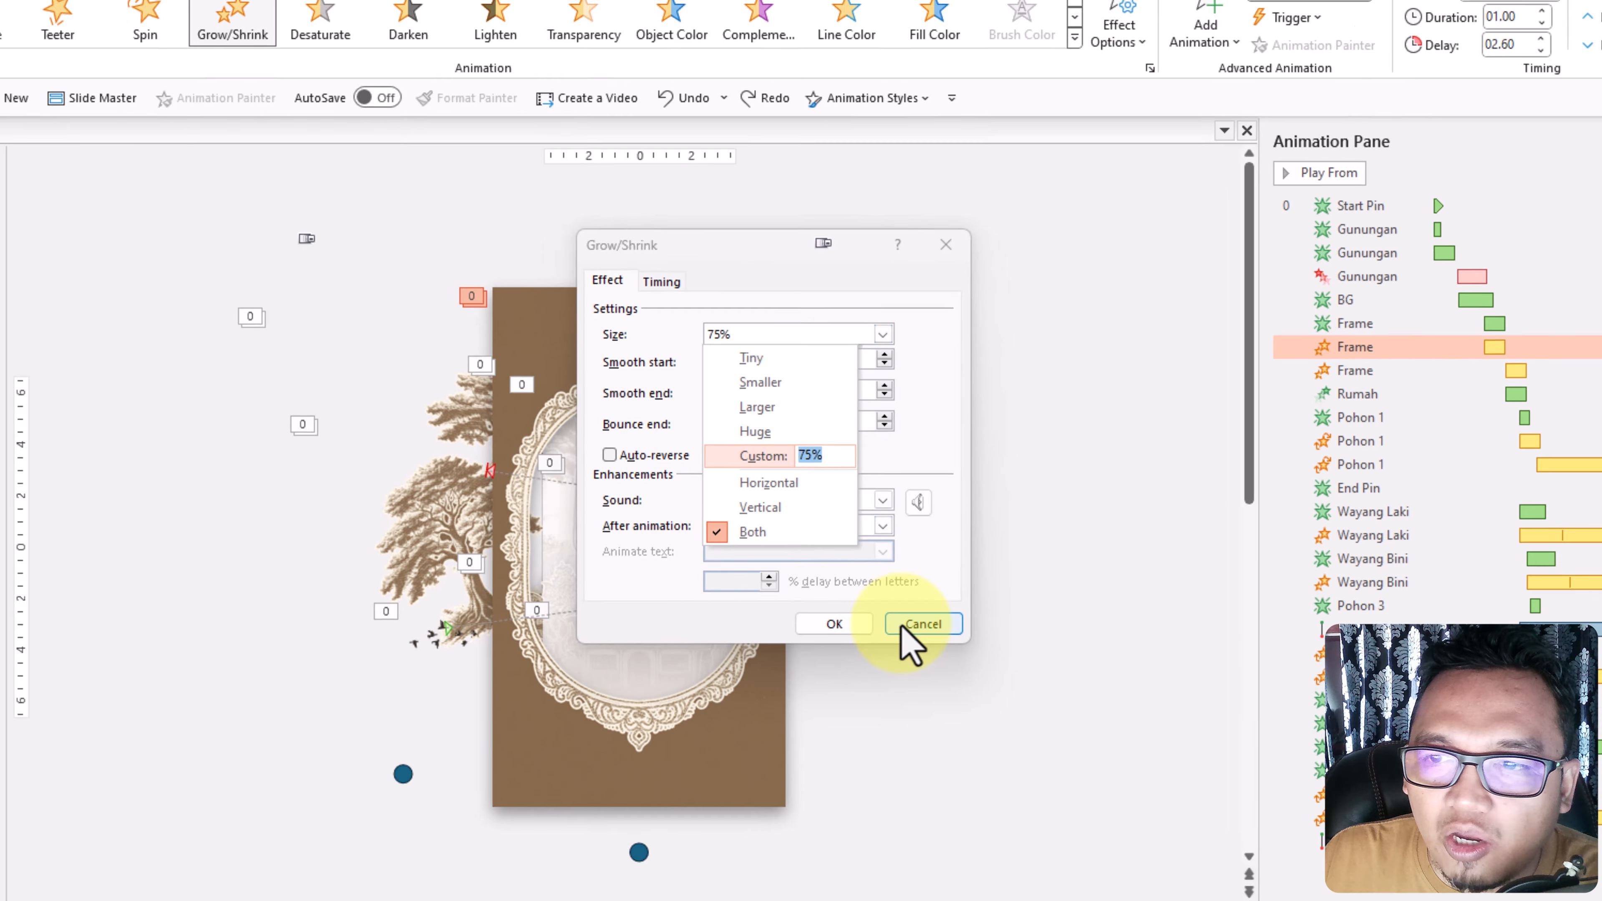
click(908, 764)
click(1191, 586)
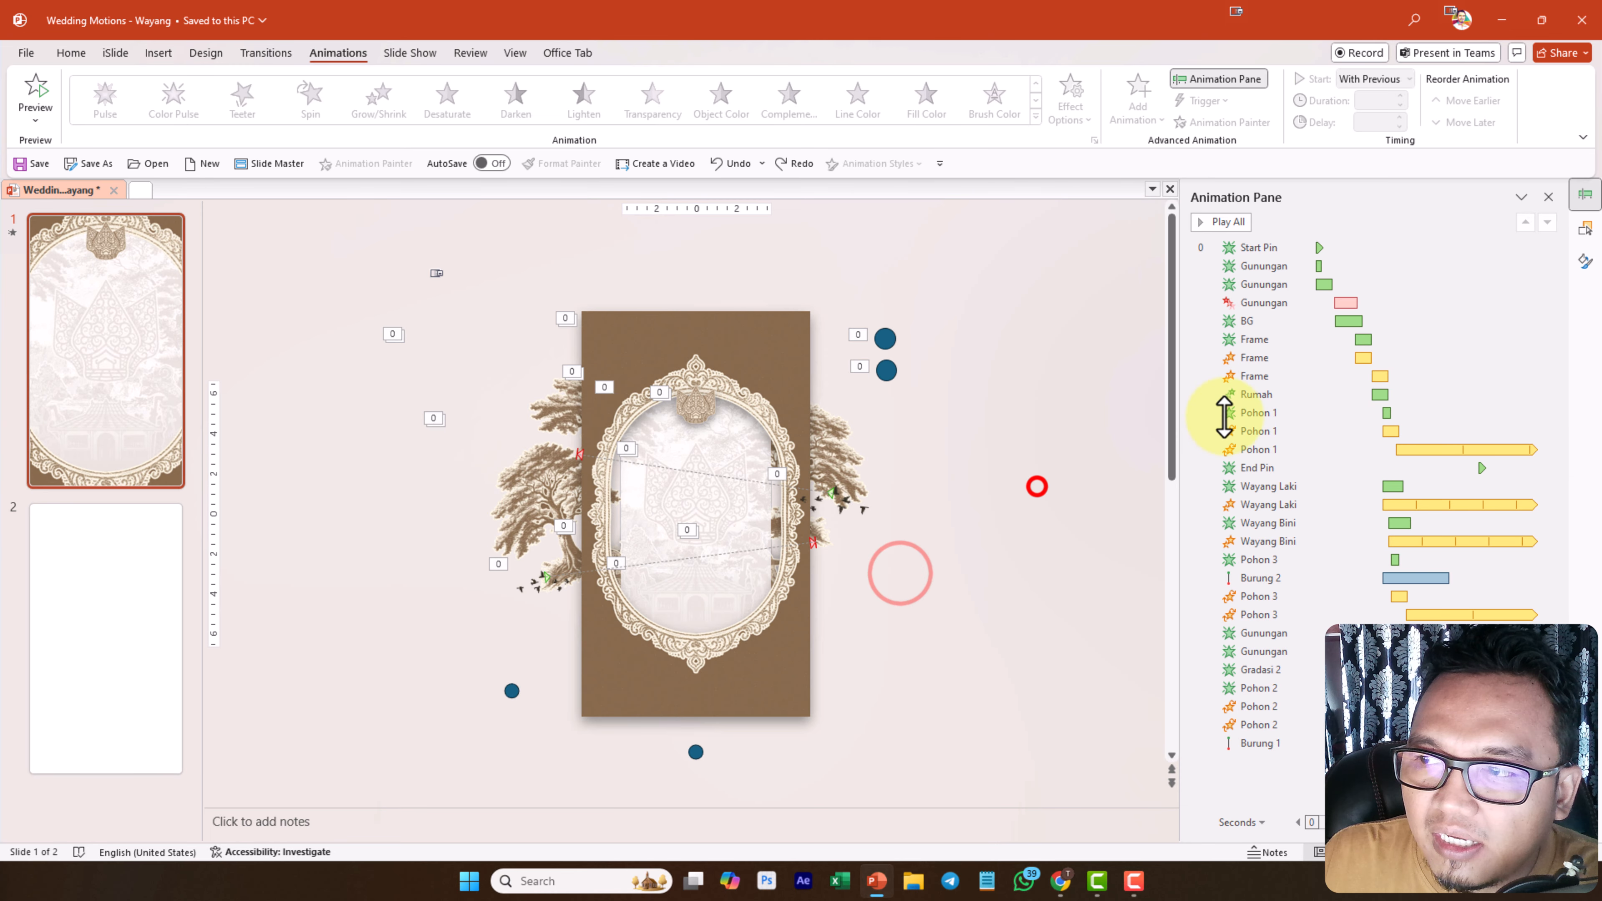
Set the smooth start and smooth end of the Frame's second Grow/Shrink effect to 0 sec, and preview the effect
click(1288, 380)
double_click(1288, 382)
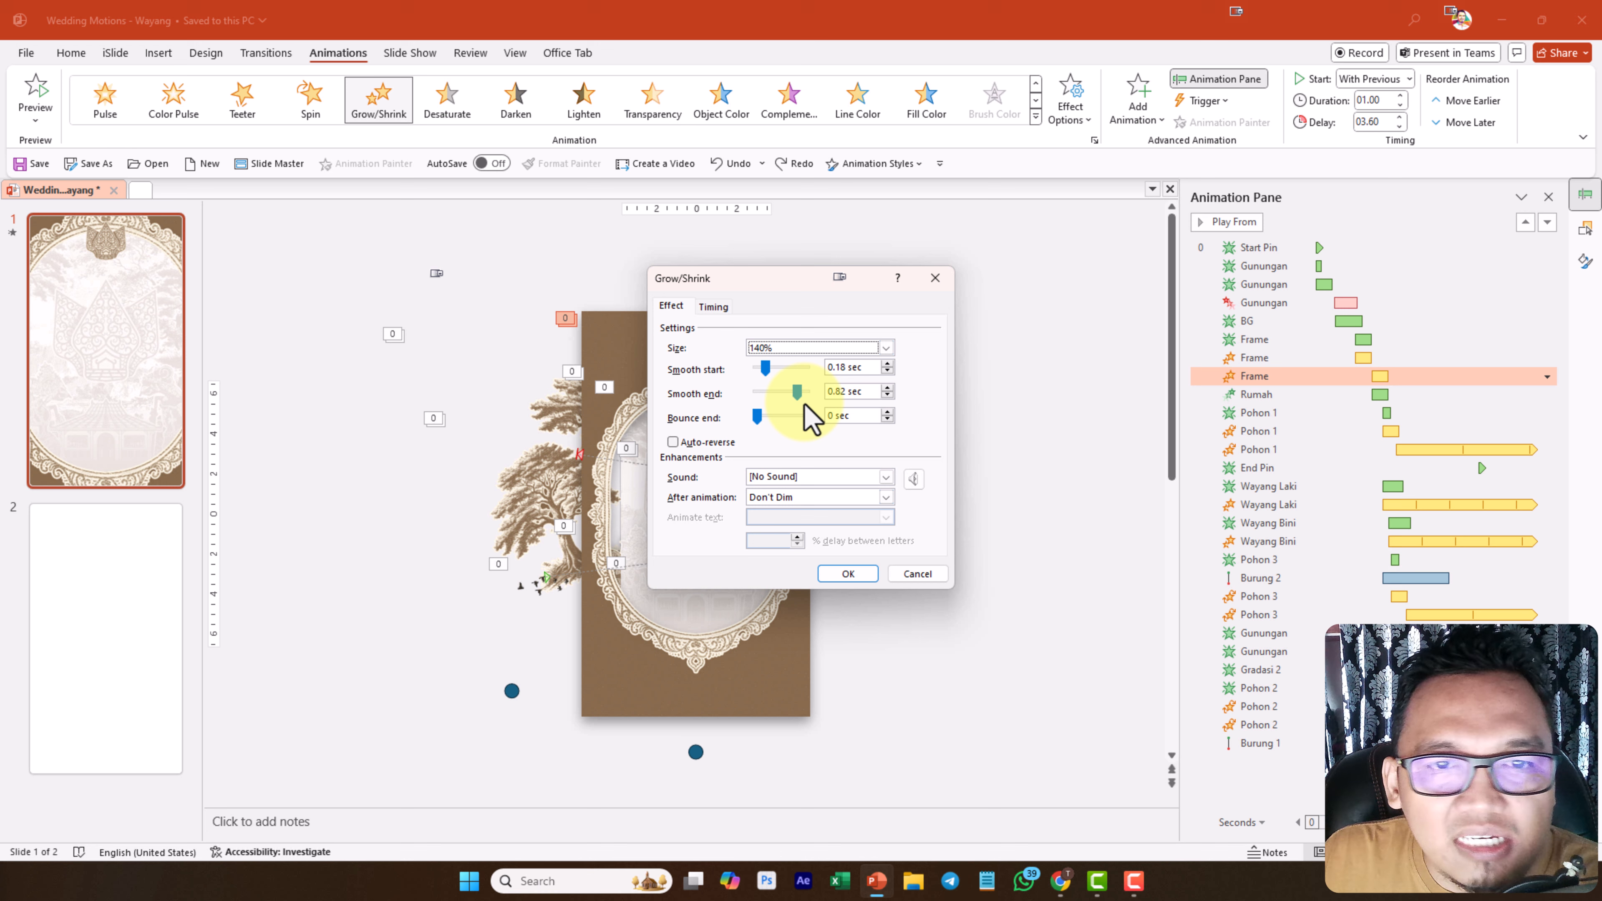
drag(797, 391, 757, 368)
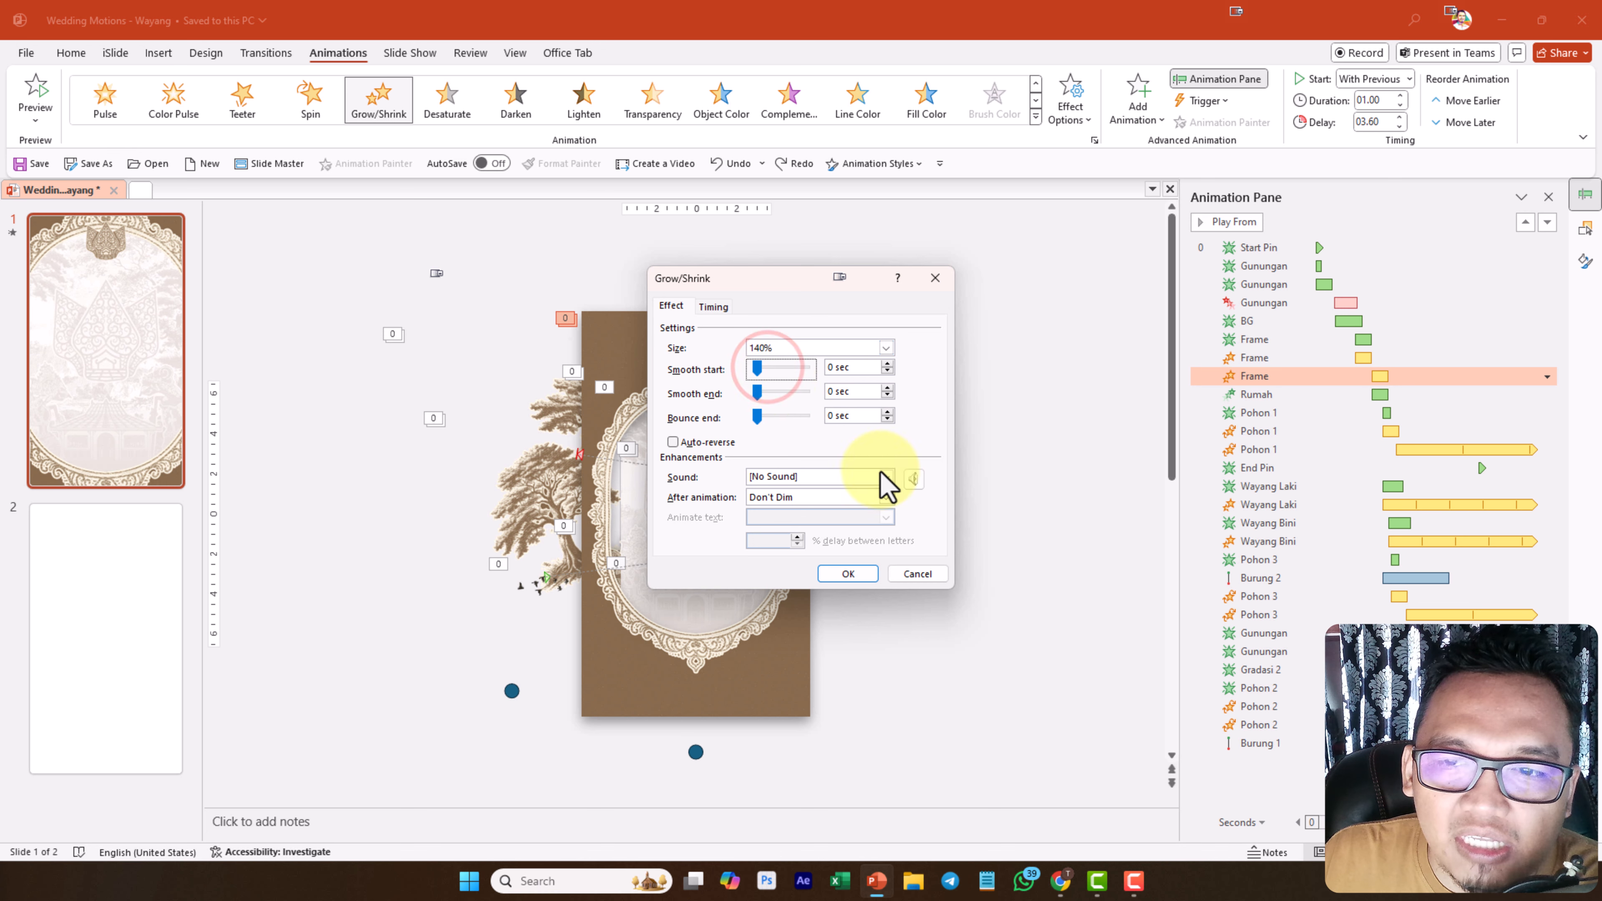
click(849, 573)
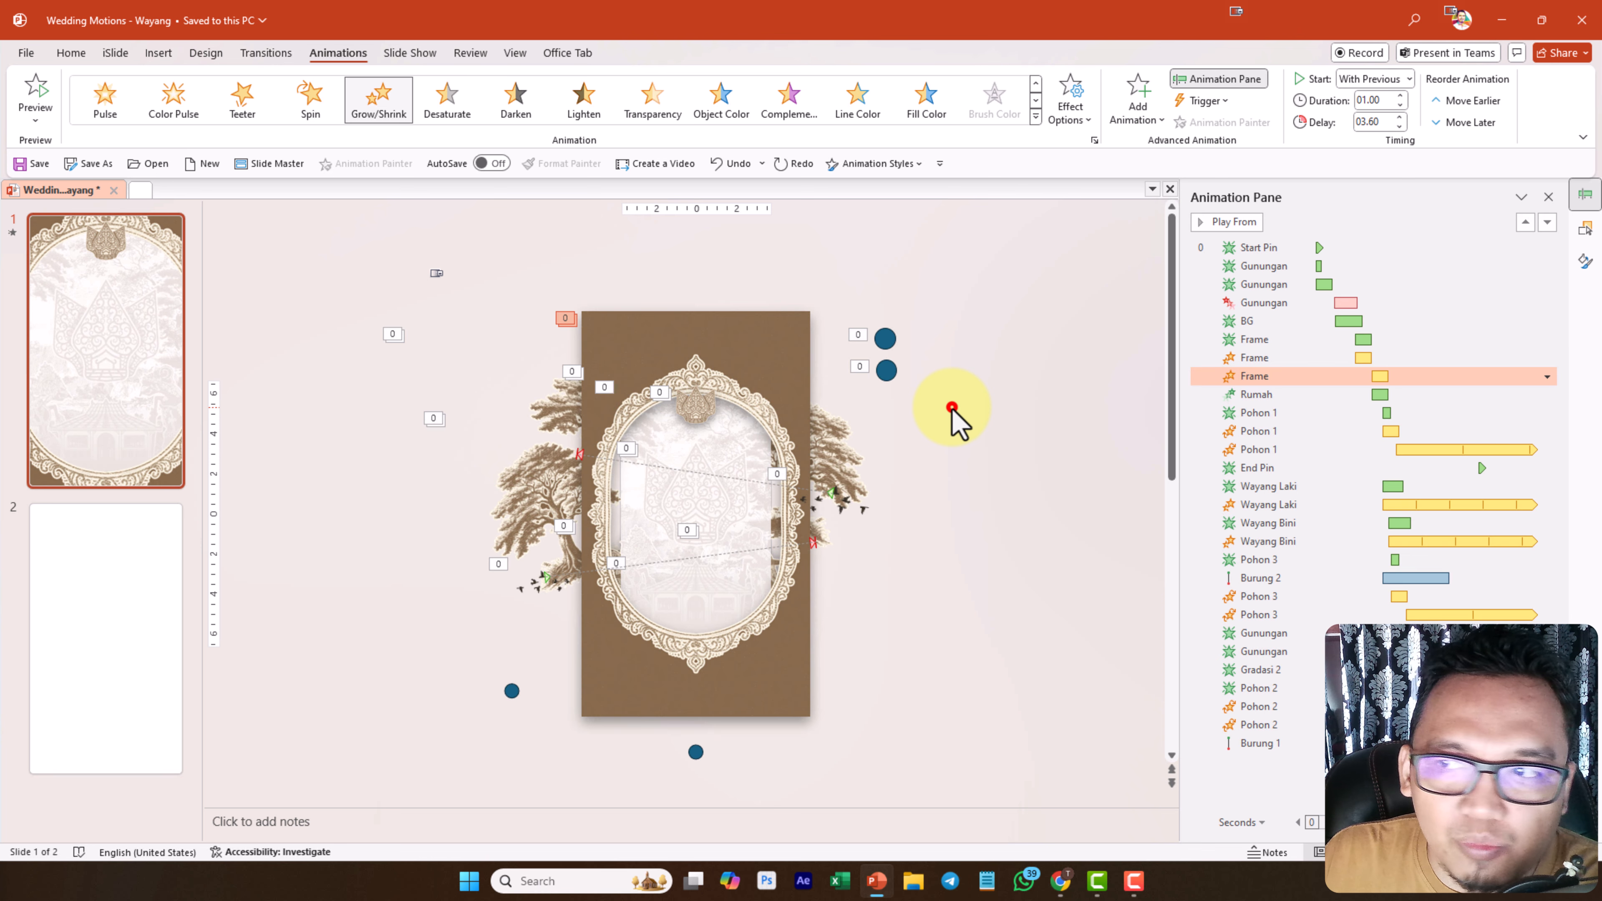
double_click(1294, 376)
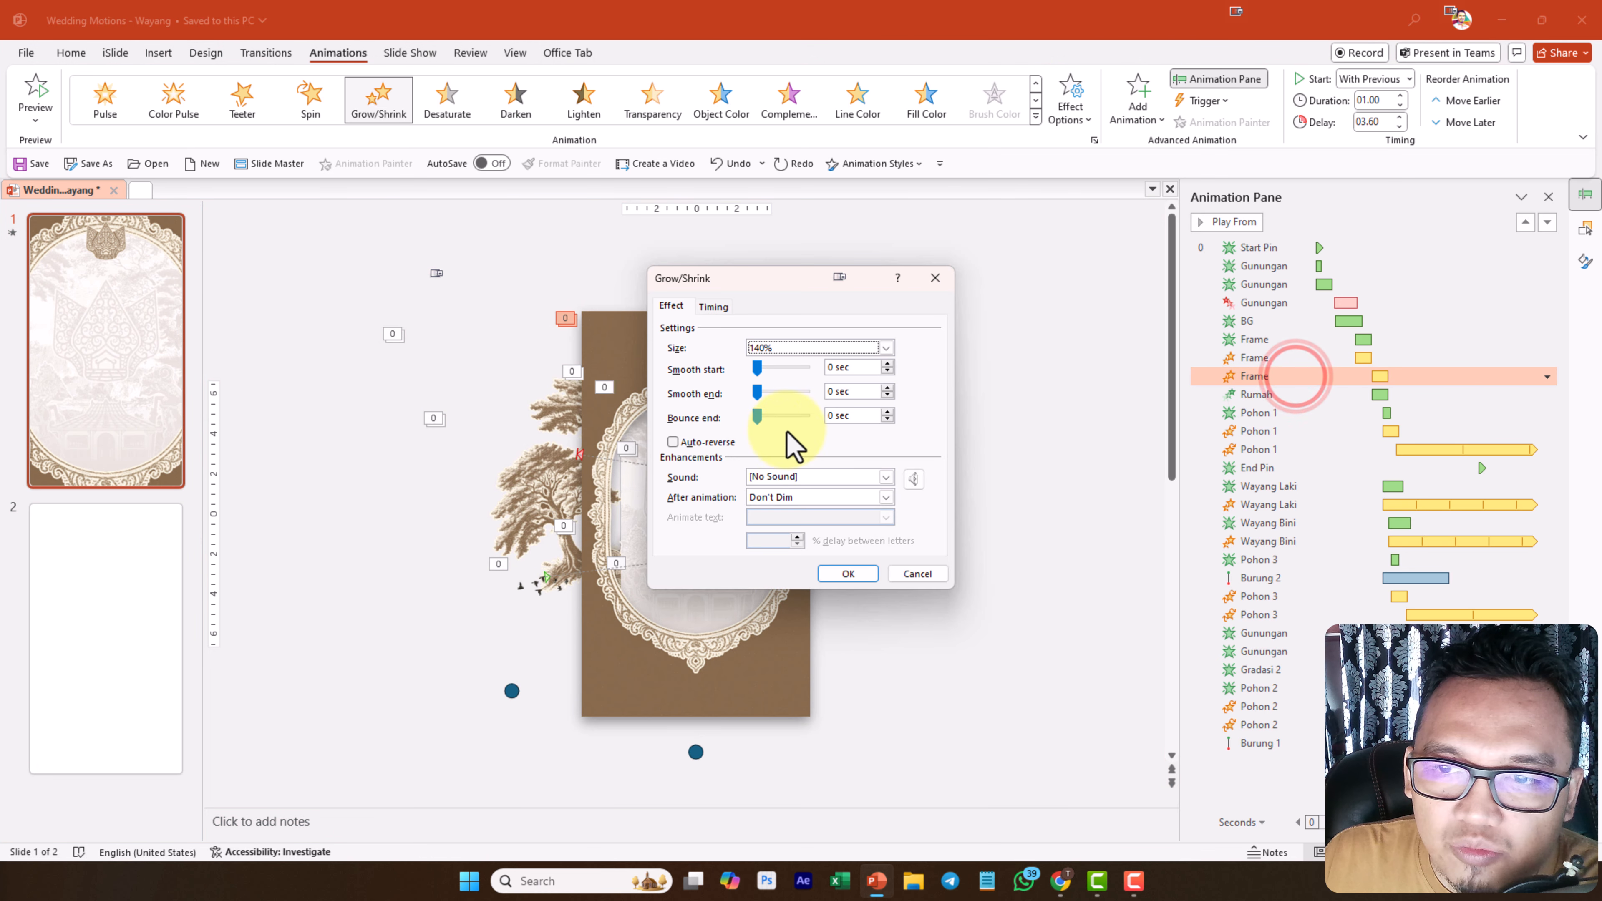
click(839, 573)
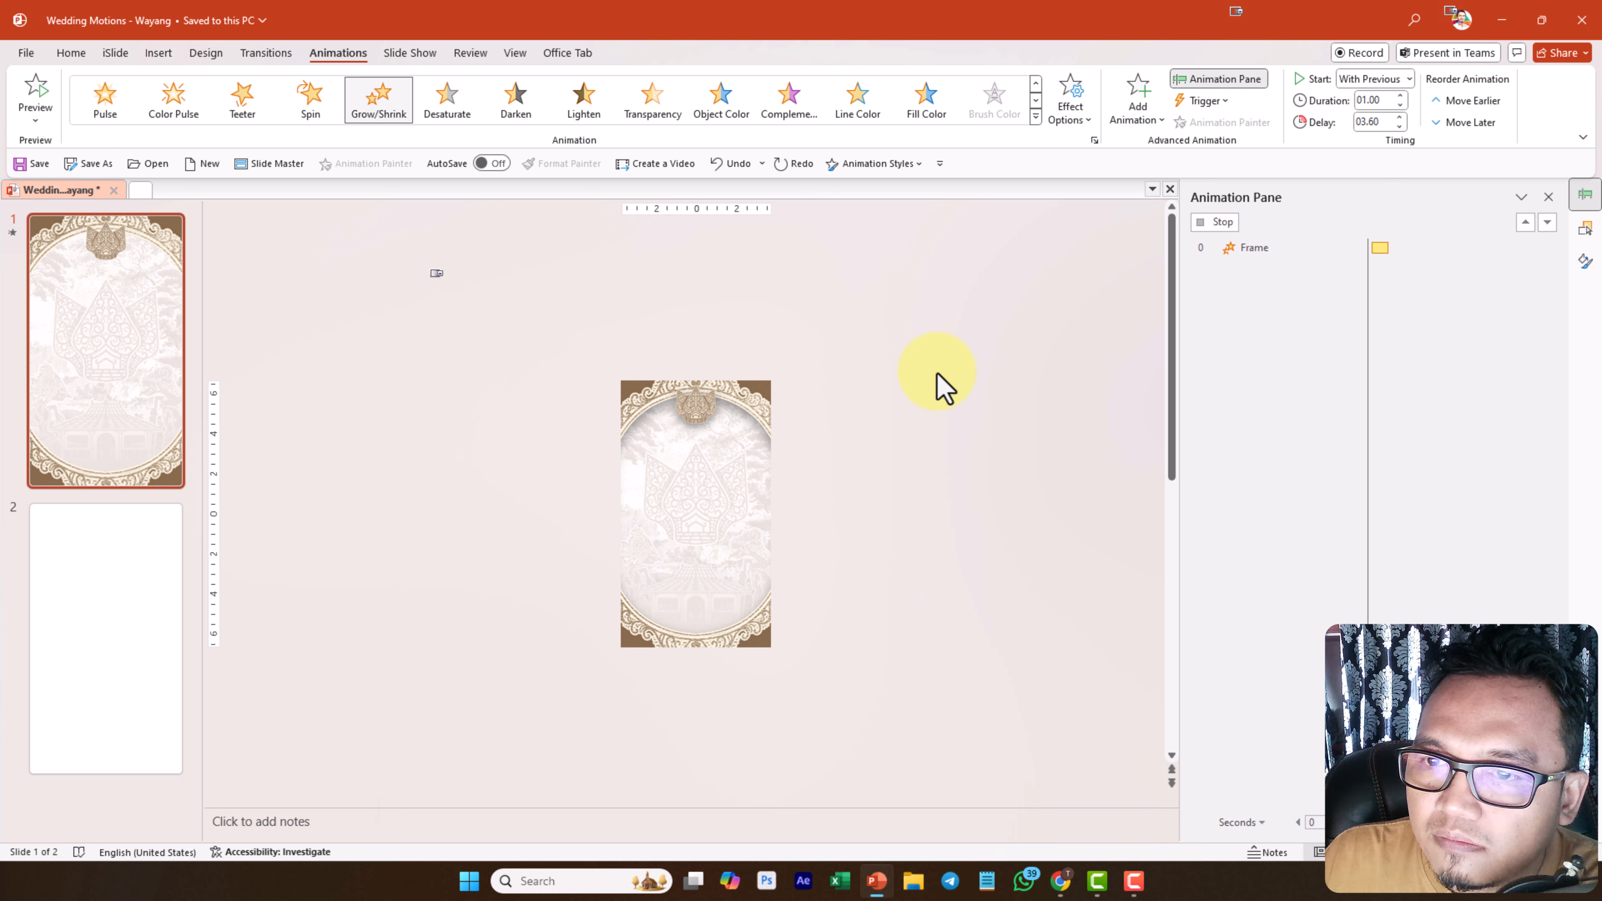
click(938, 372)
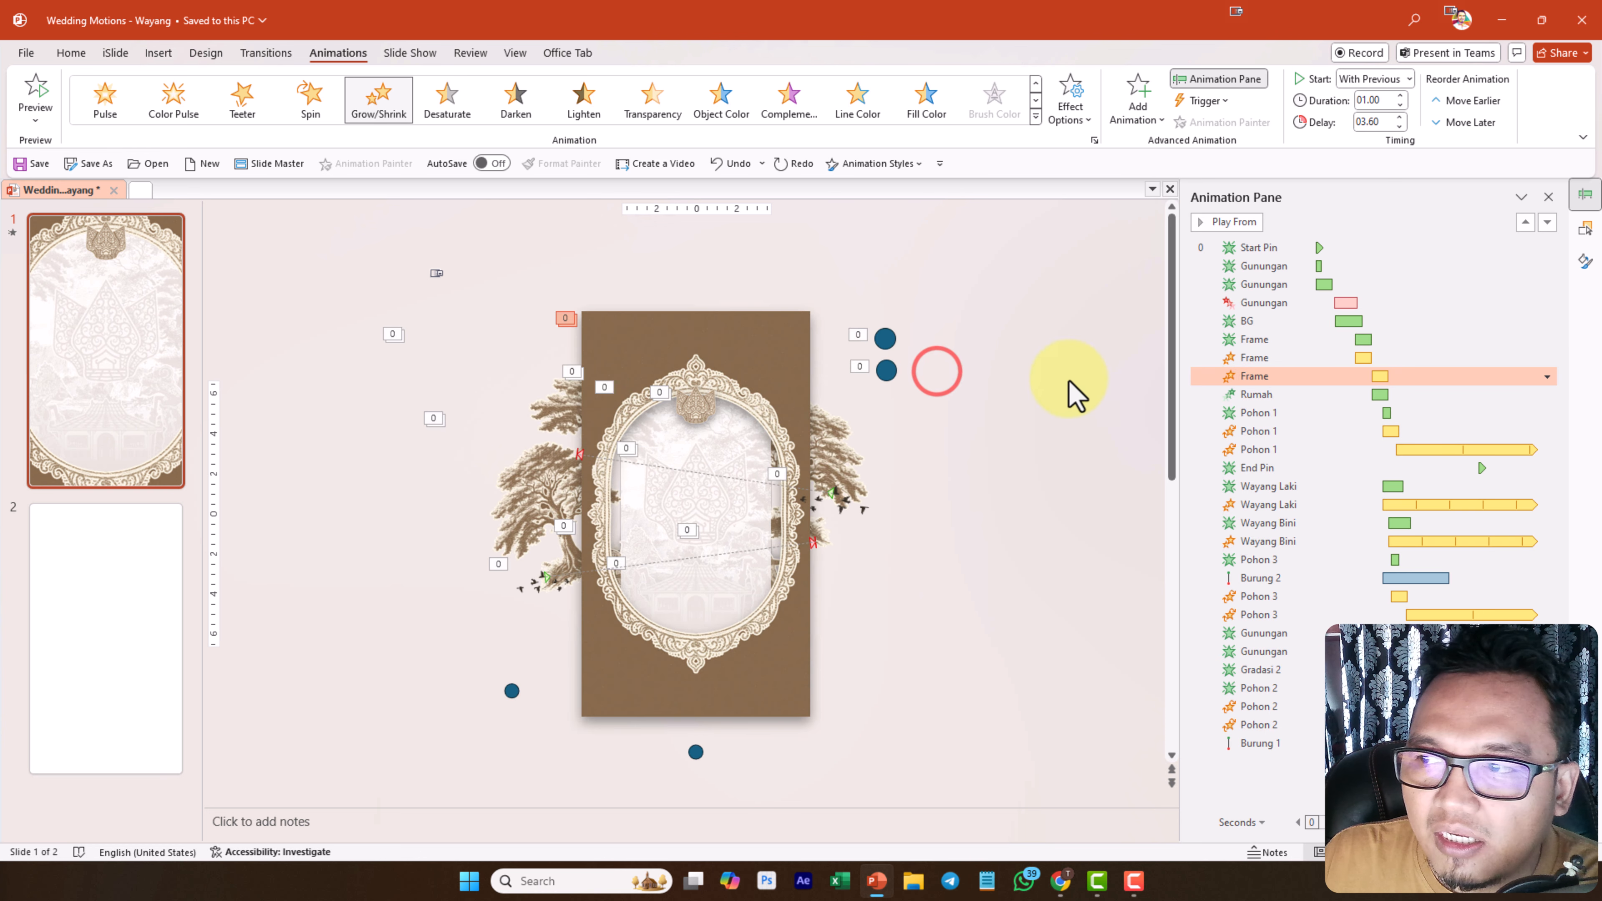
click(905, 254)
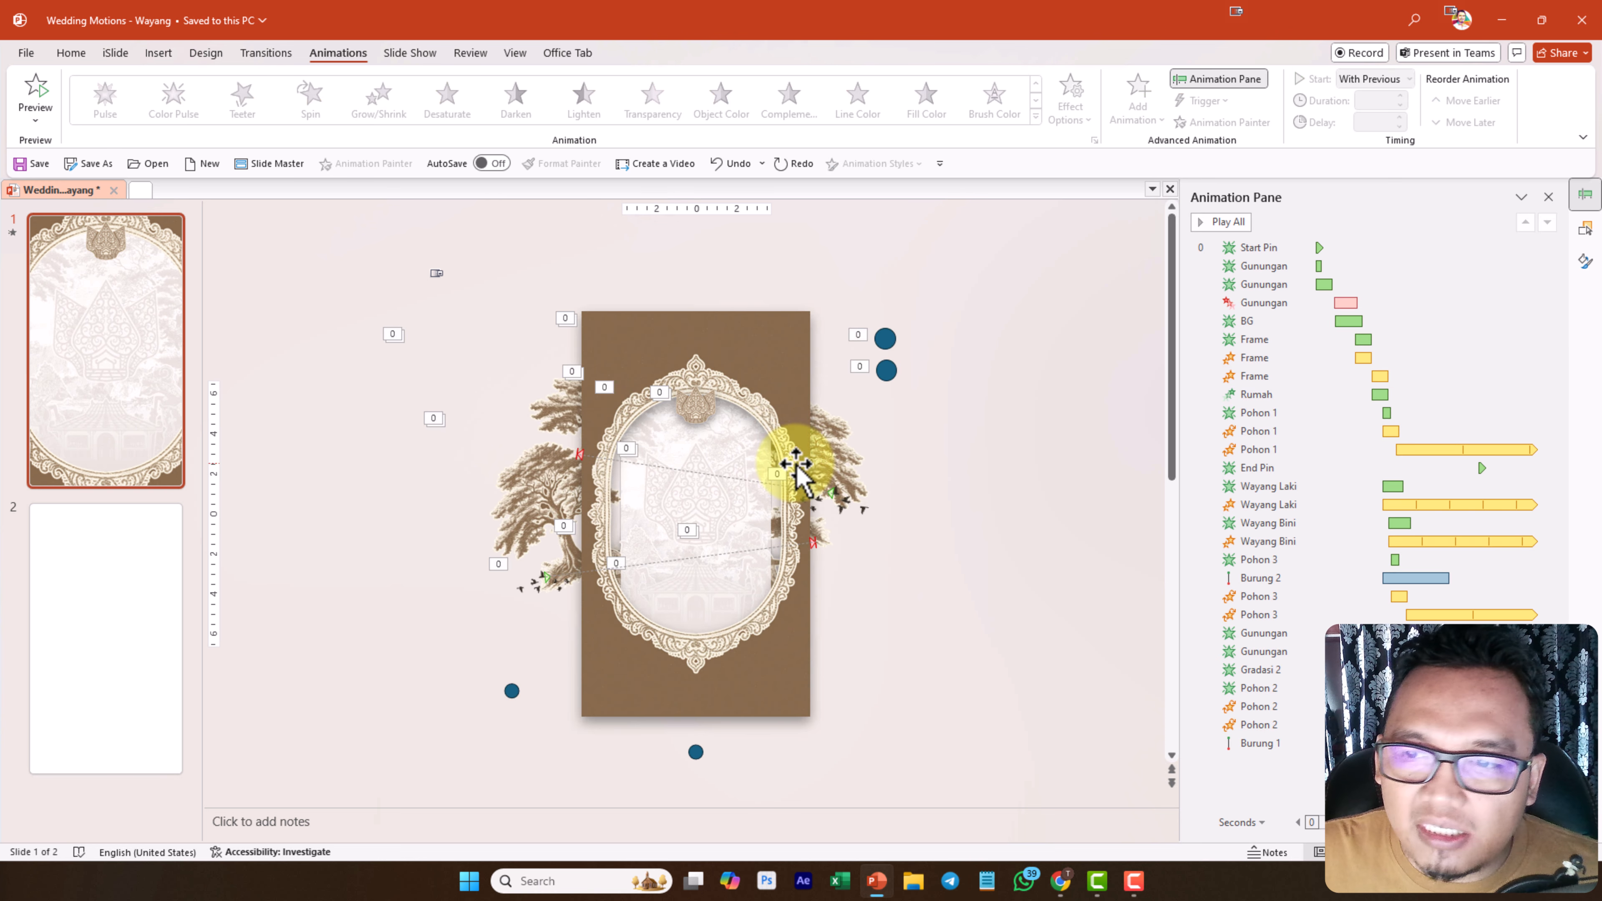
Copy the Burung 2 birds at the right of slide 1 and paste them onto blank slide 2
click(862, 512)
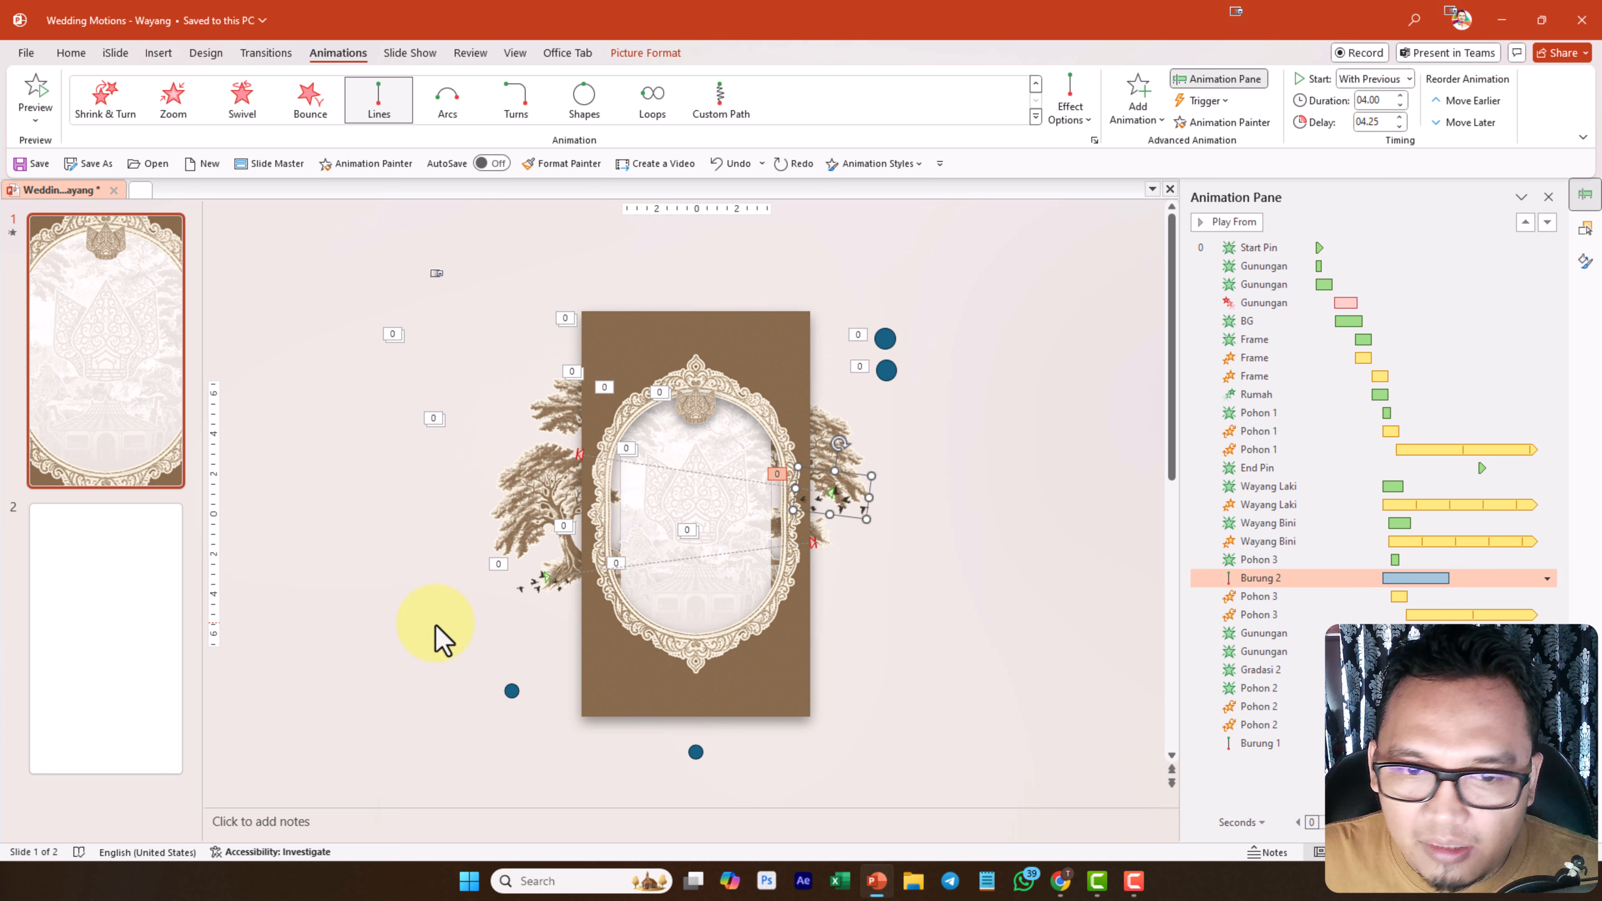
key(ctrl+c)
click(106, 641)
click(963, 511)
key(ctrl+v)
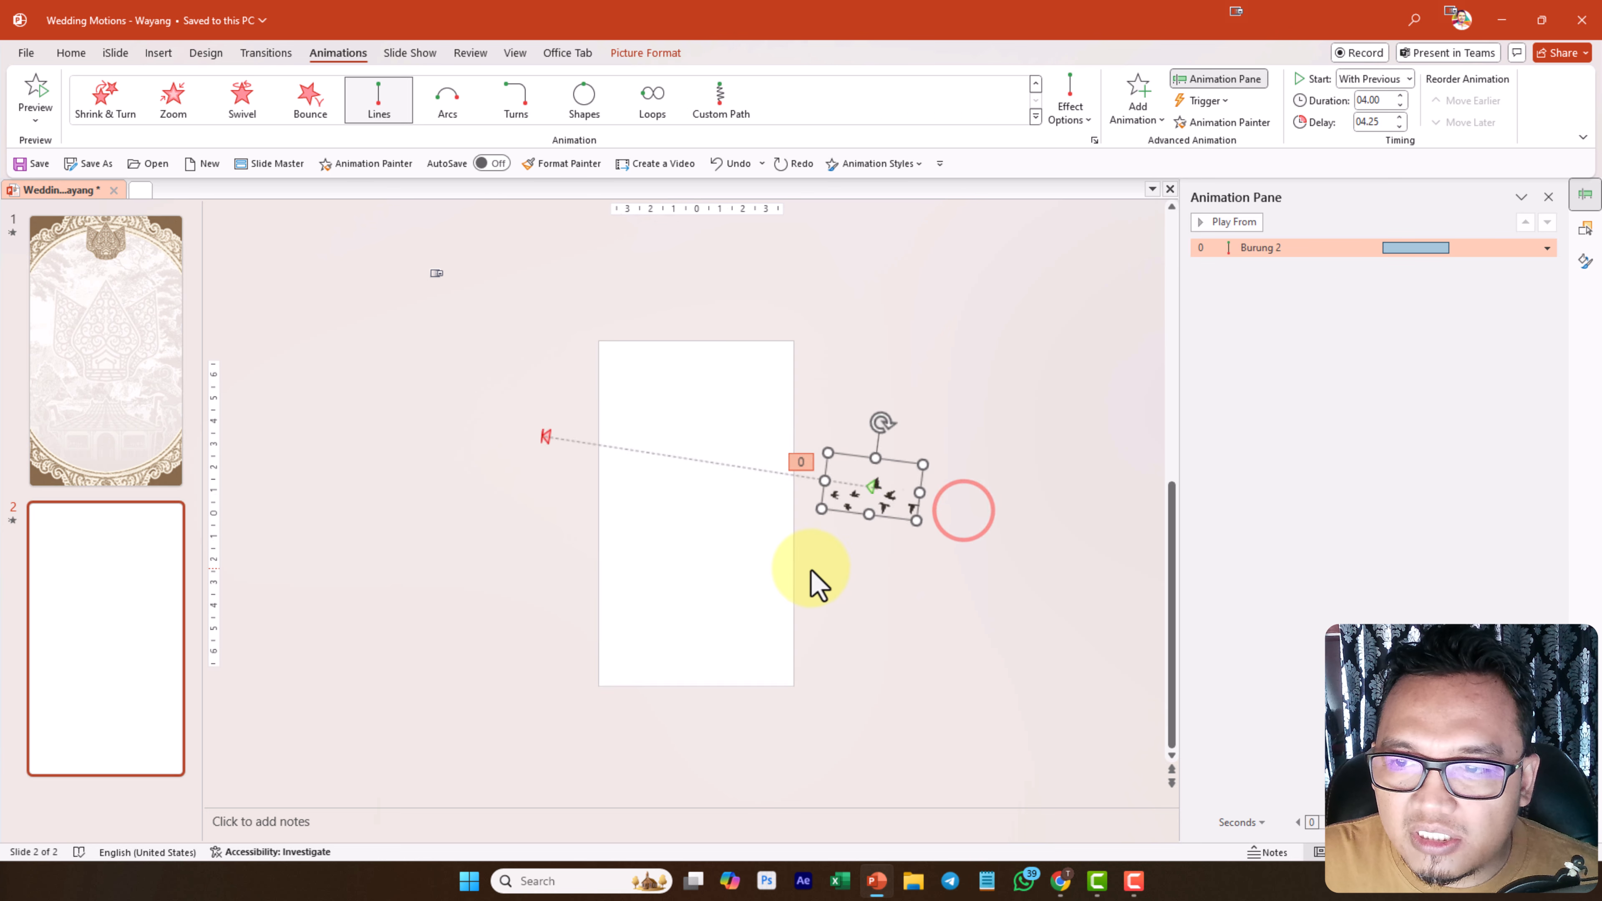
Remove the delay from the pasted birds' motion path, set its duration to 1 second, and preview it without smoothing
drag(1394, 248, 1201, 271)
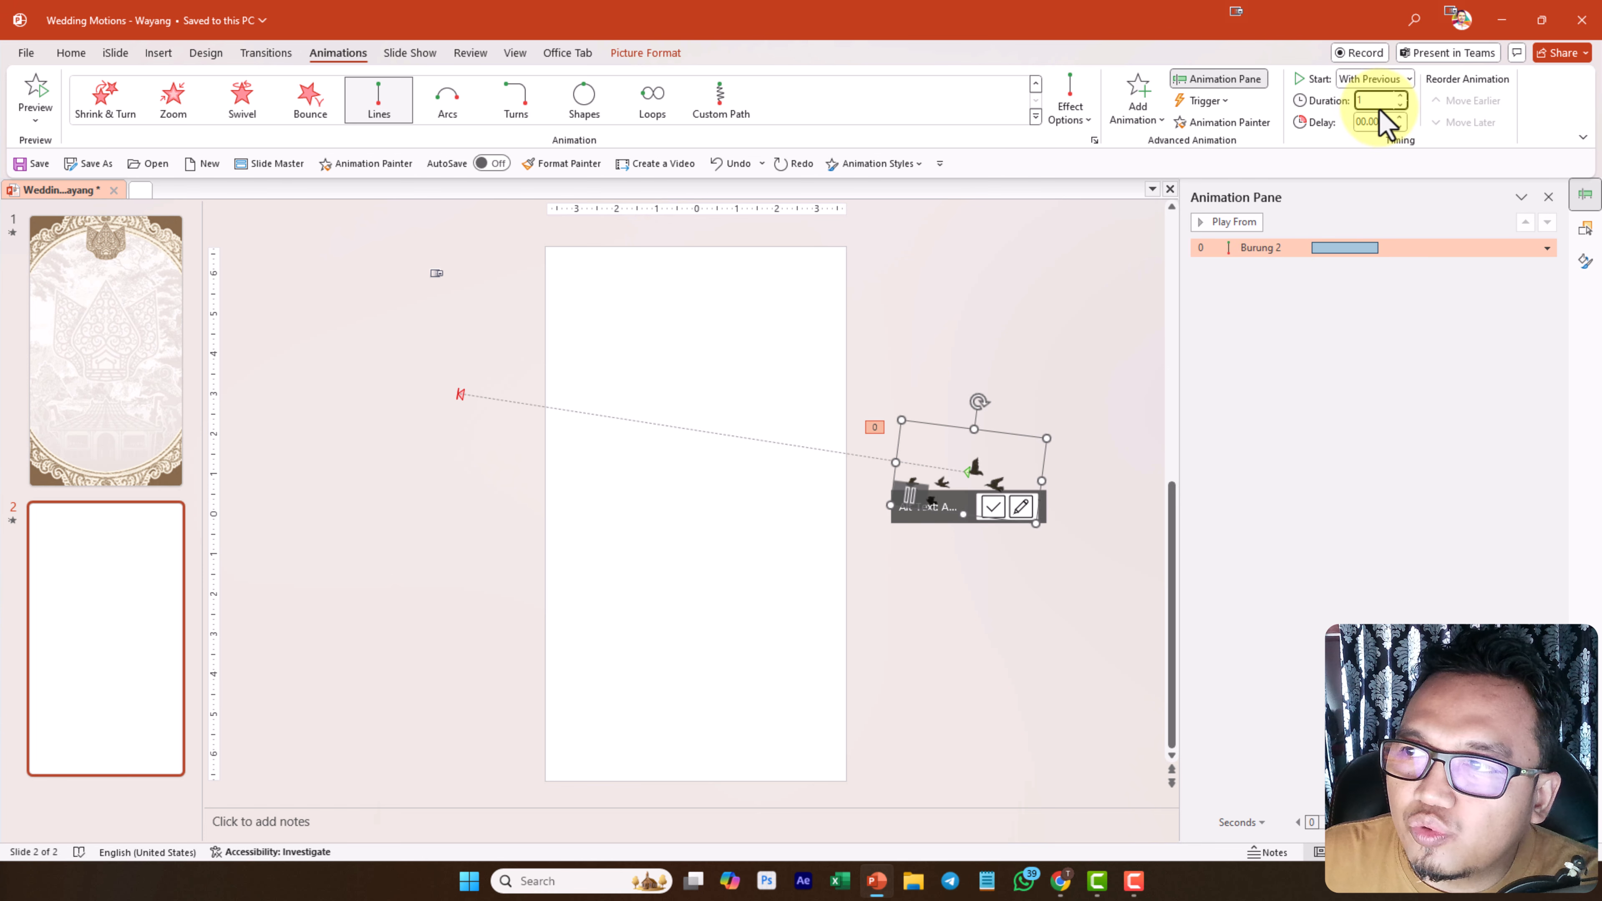
key(Return)
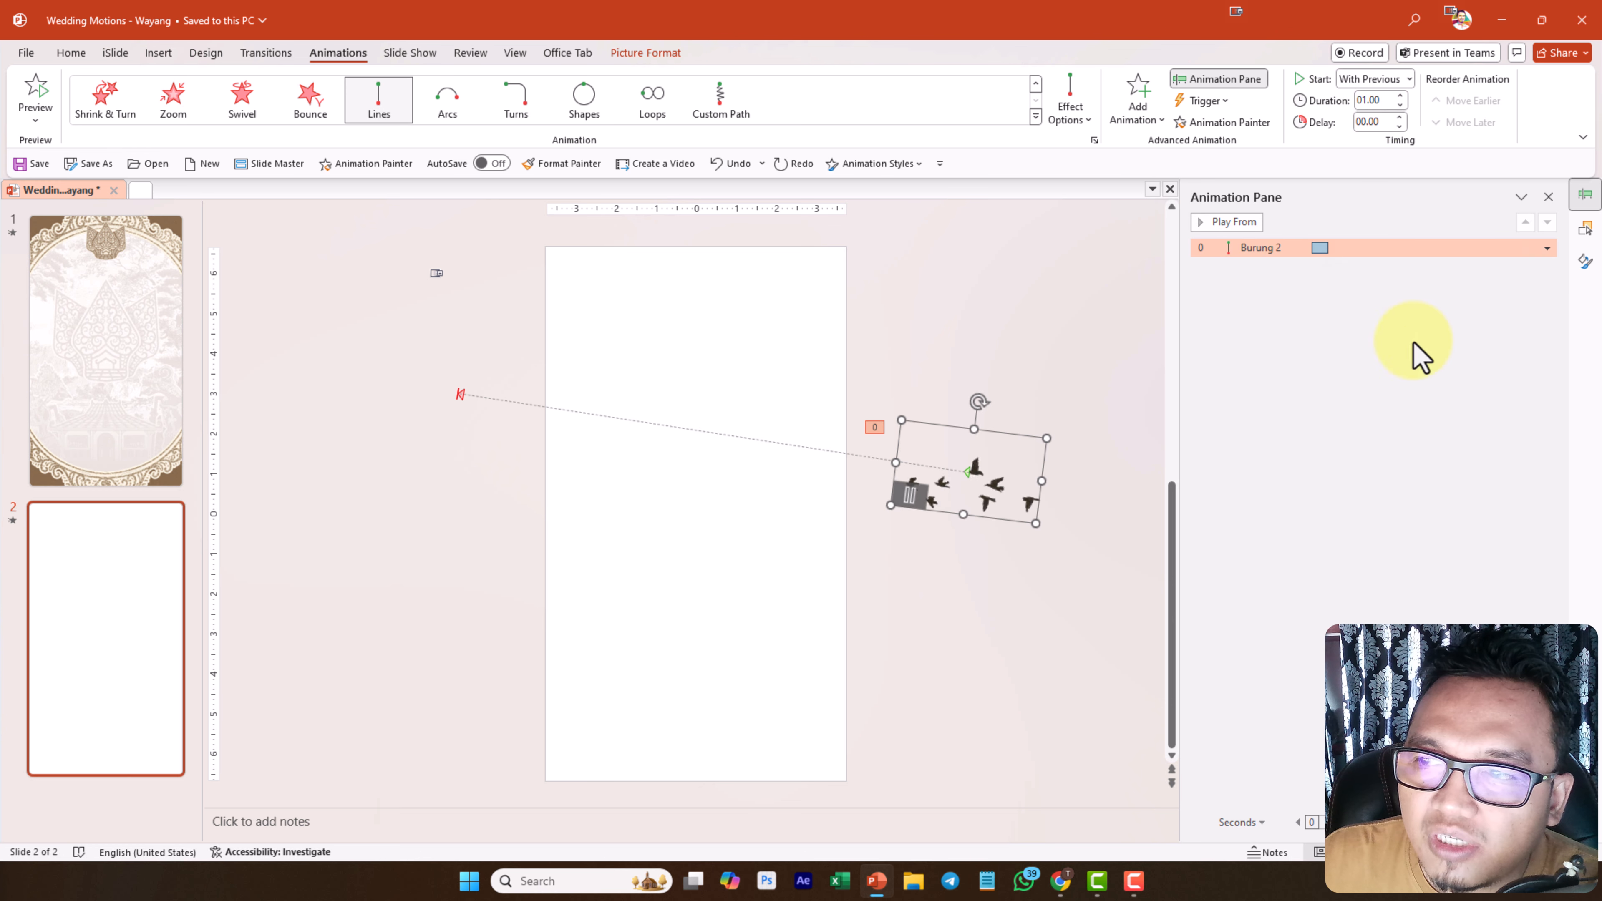
click(1407, 247)
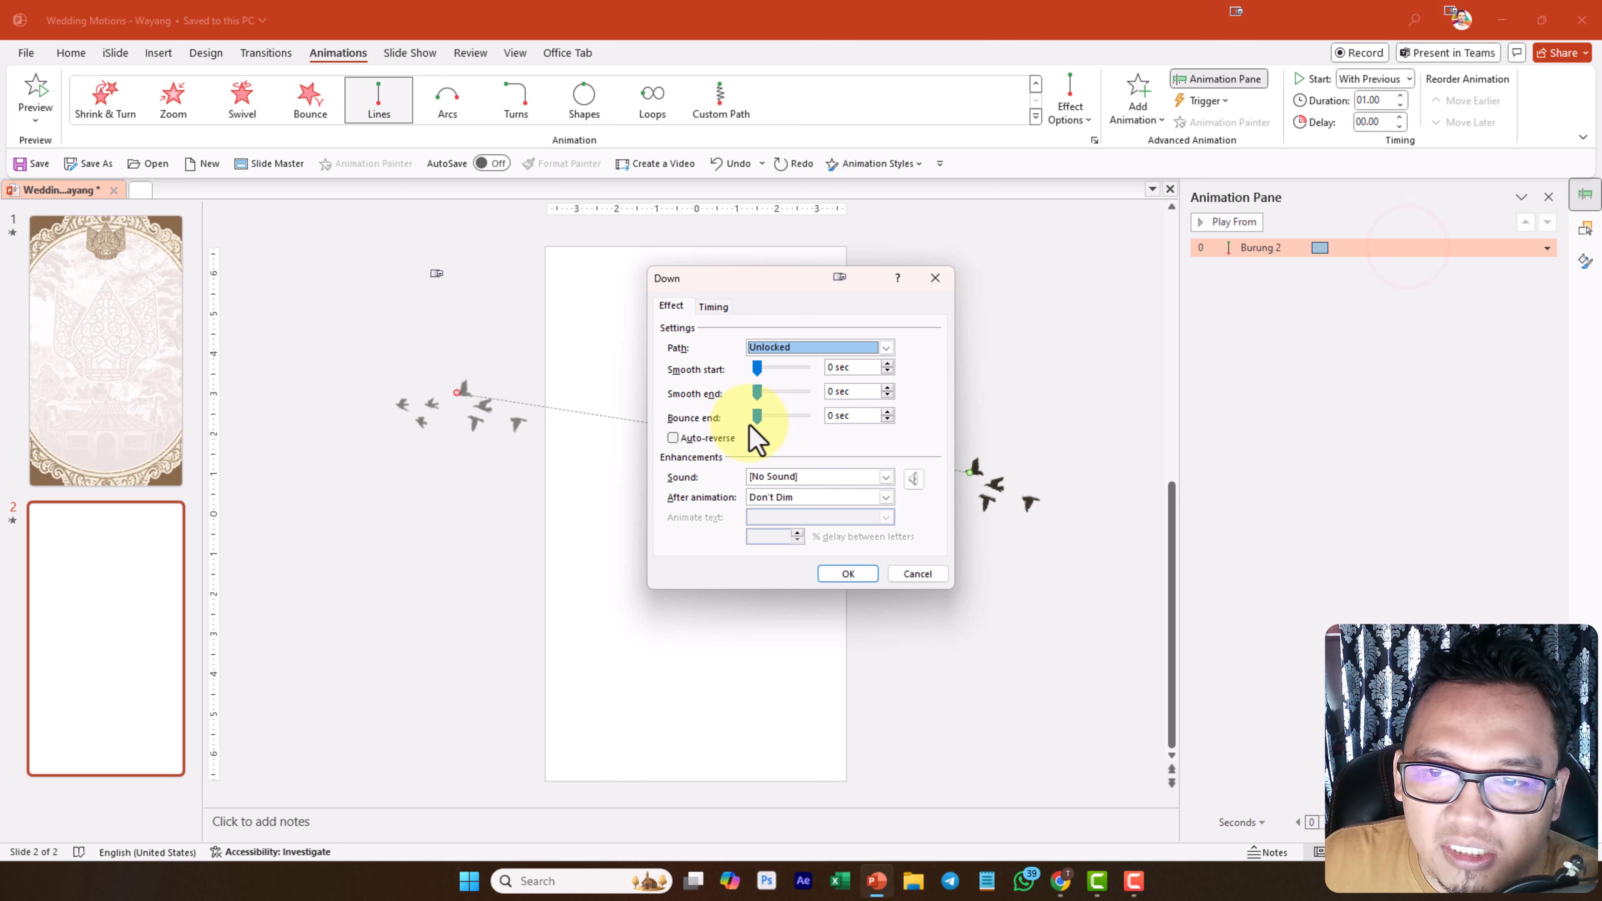
click(849, 573)
click(1235, 221)
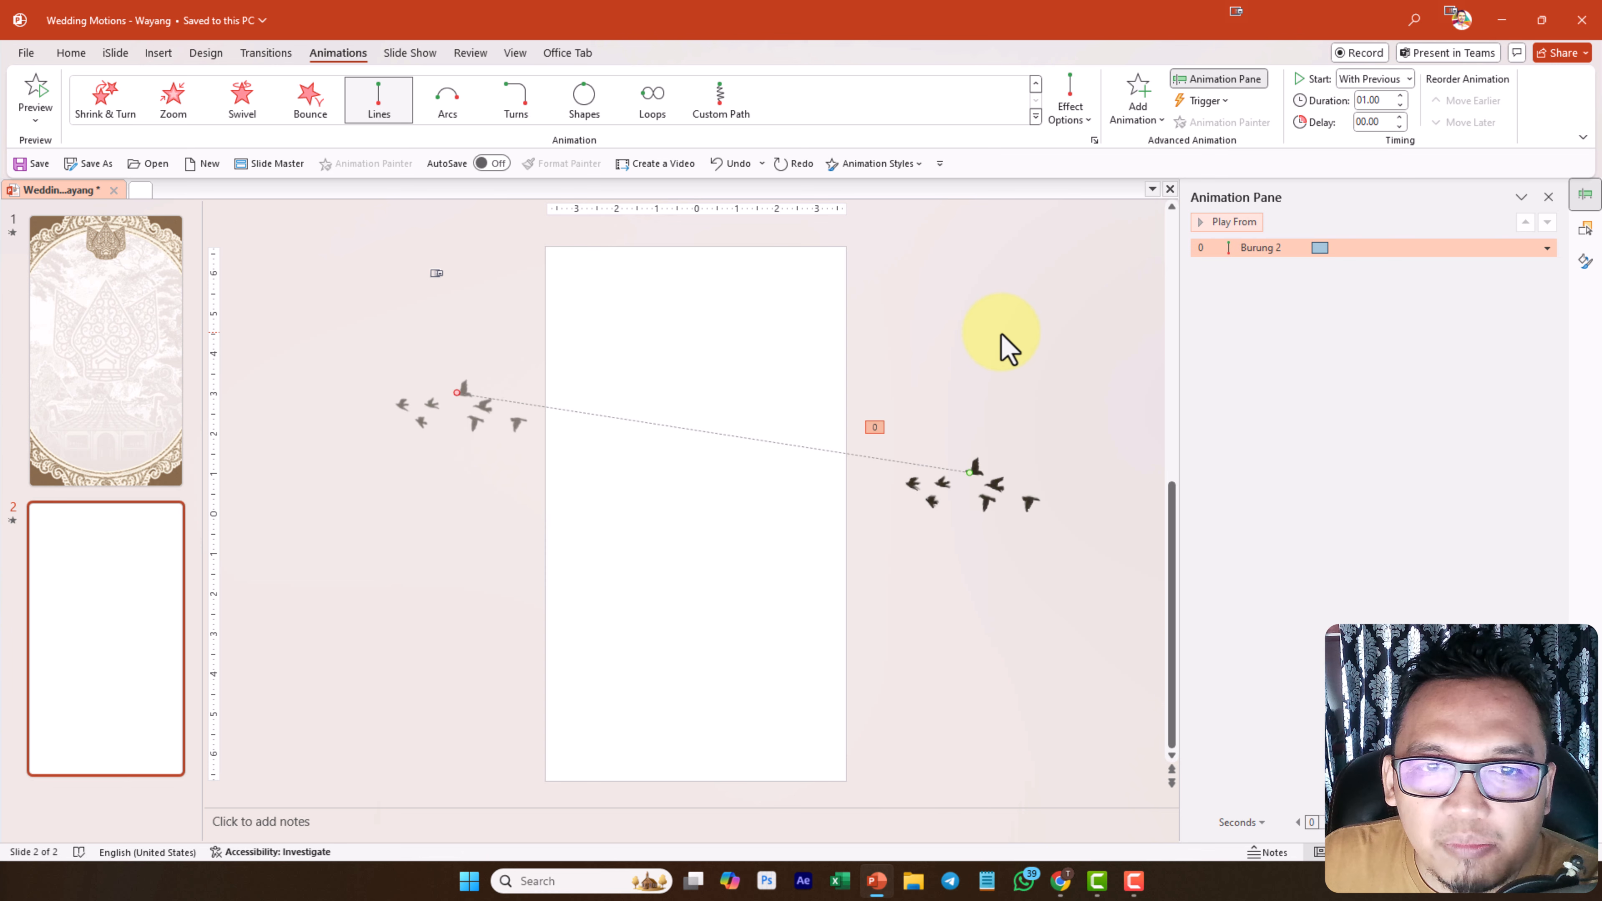
Set the smooth end of the birds' motion path to 1 sec and preview the movement
double_click(1272, 246)
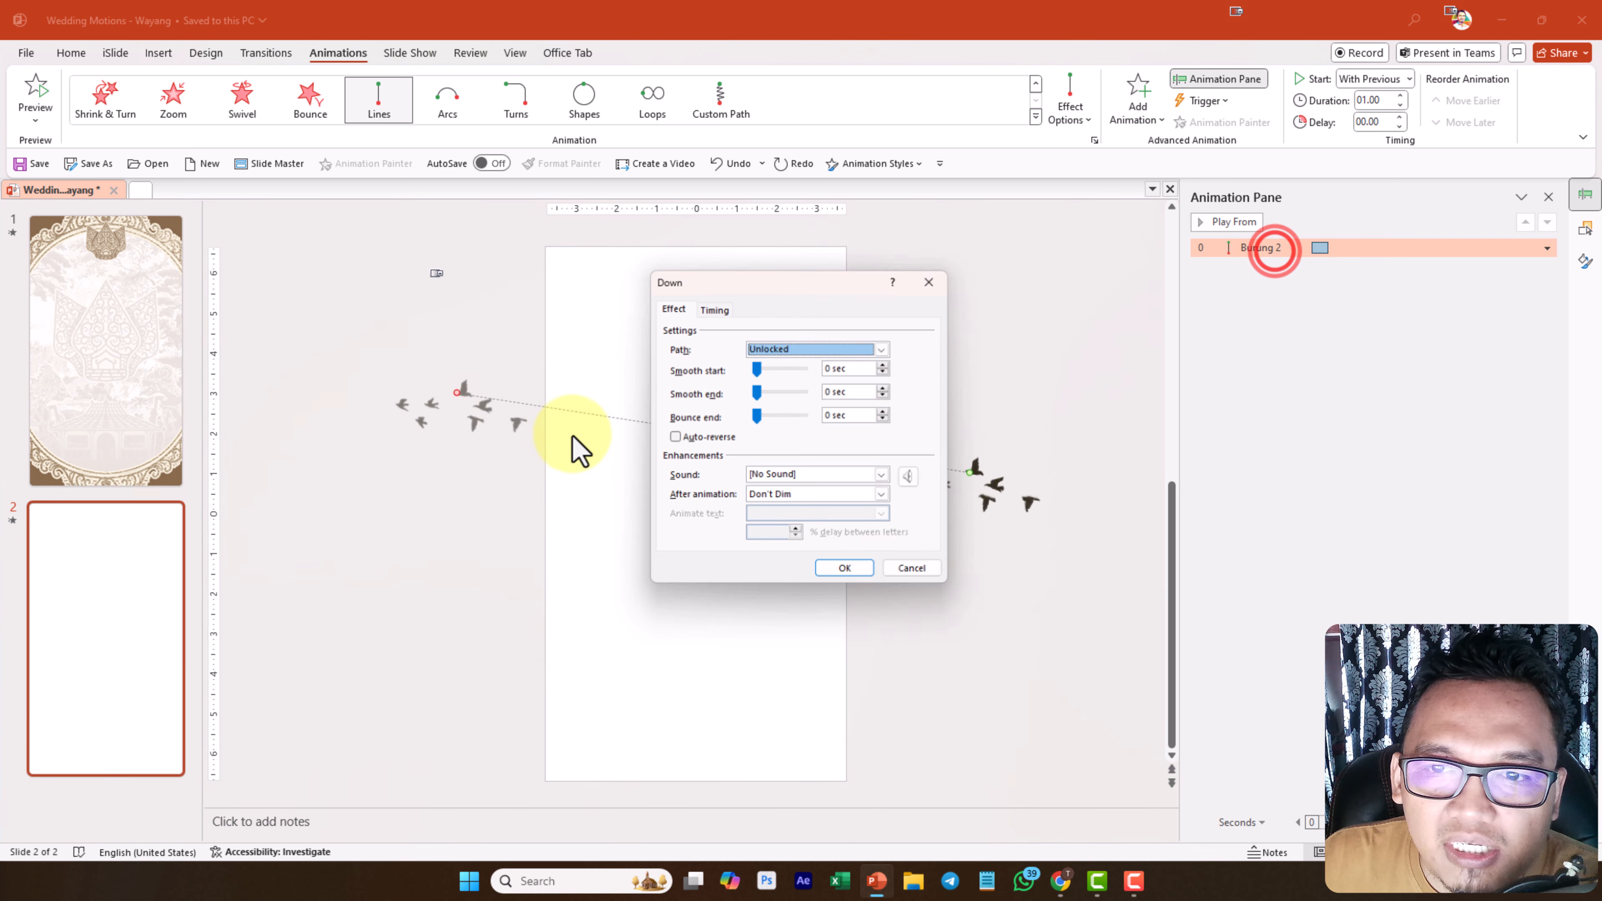
click(757, 392)
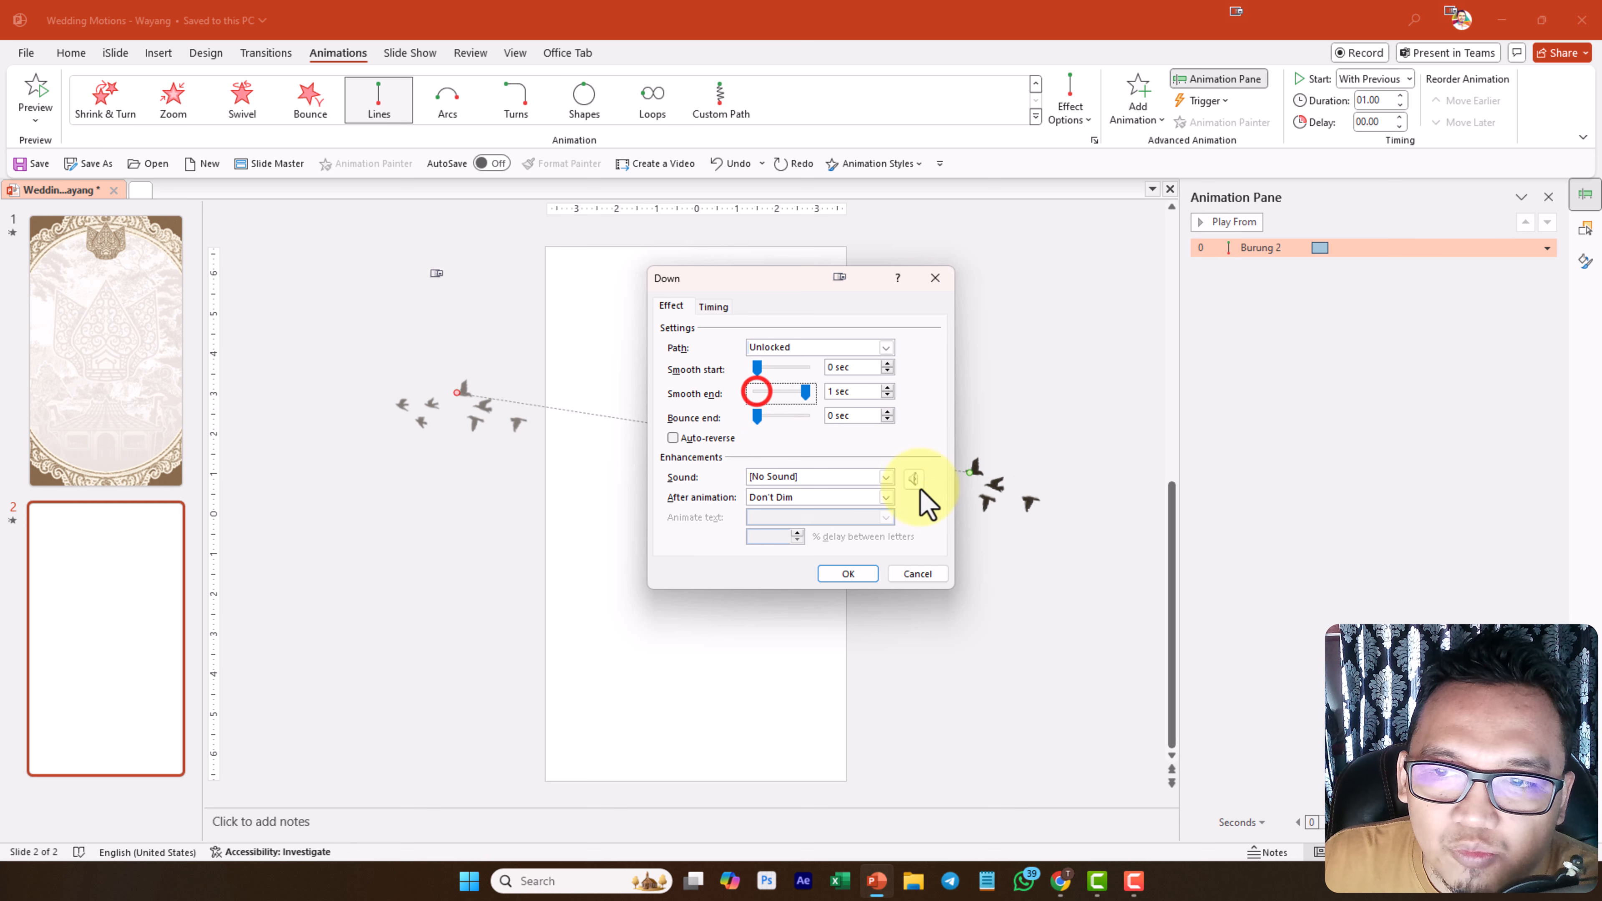
click(847, 574)
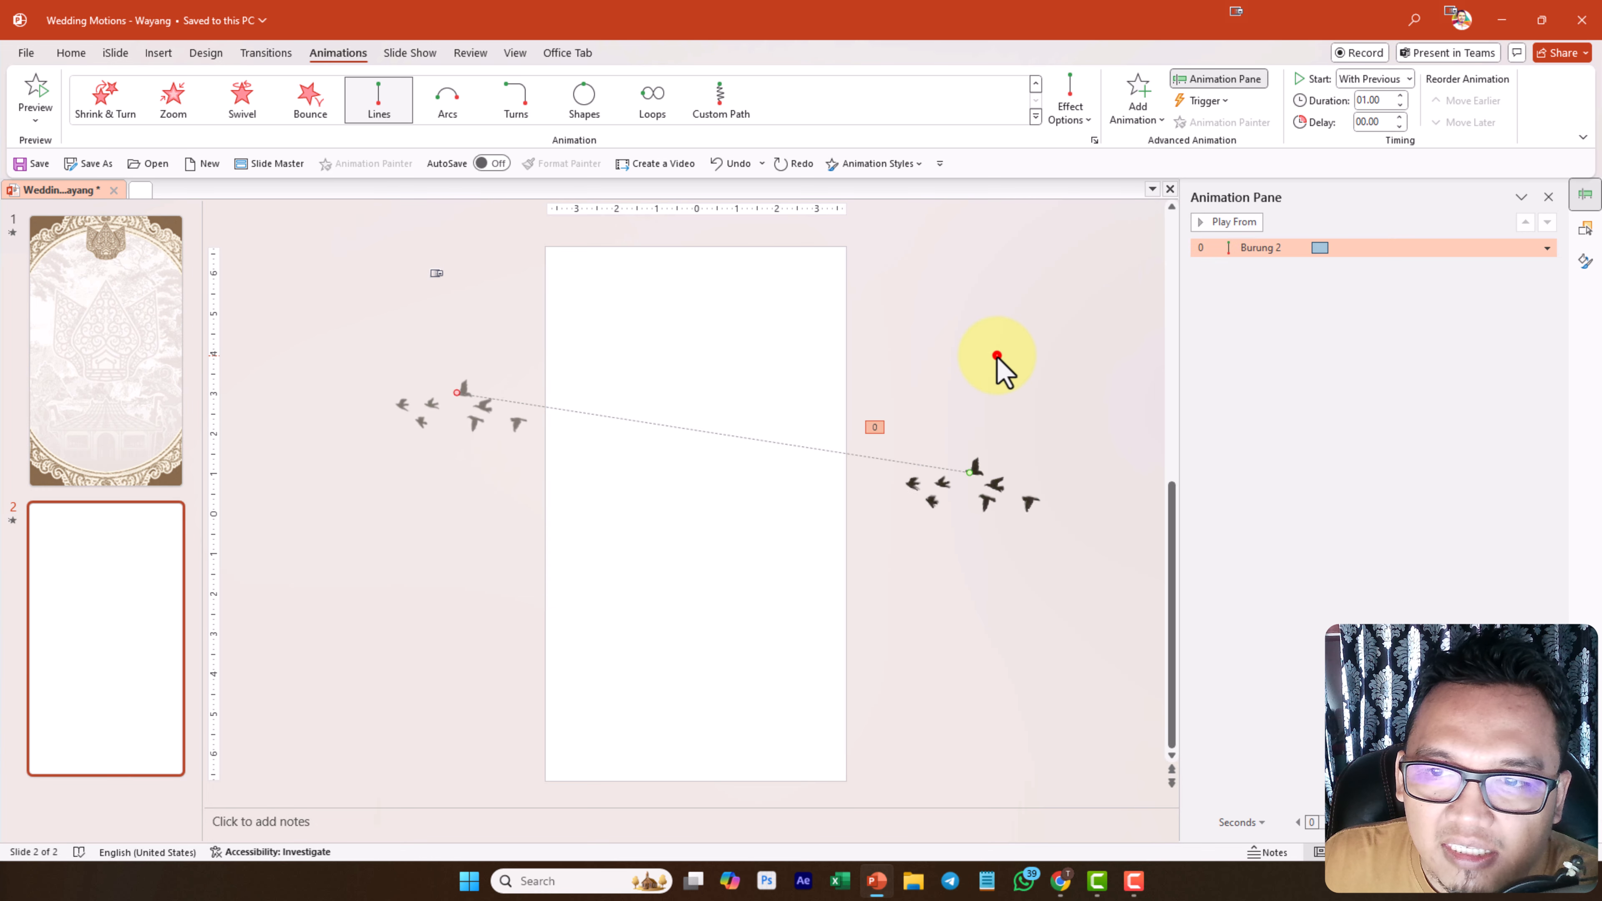
click(995, 357)
Move the end point of the birds' motion path inside the slide and preview the shortened flight
drag(459, 391, 606, 404)
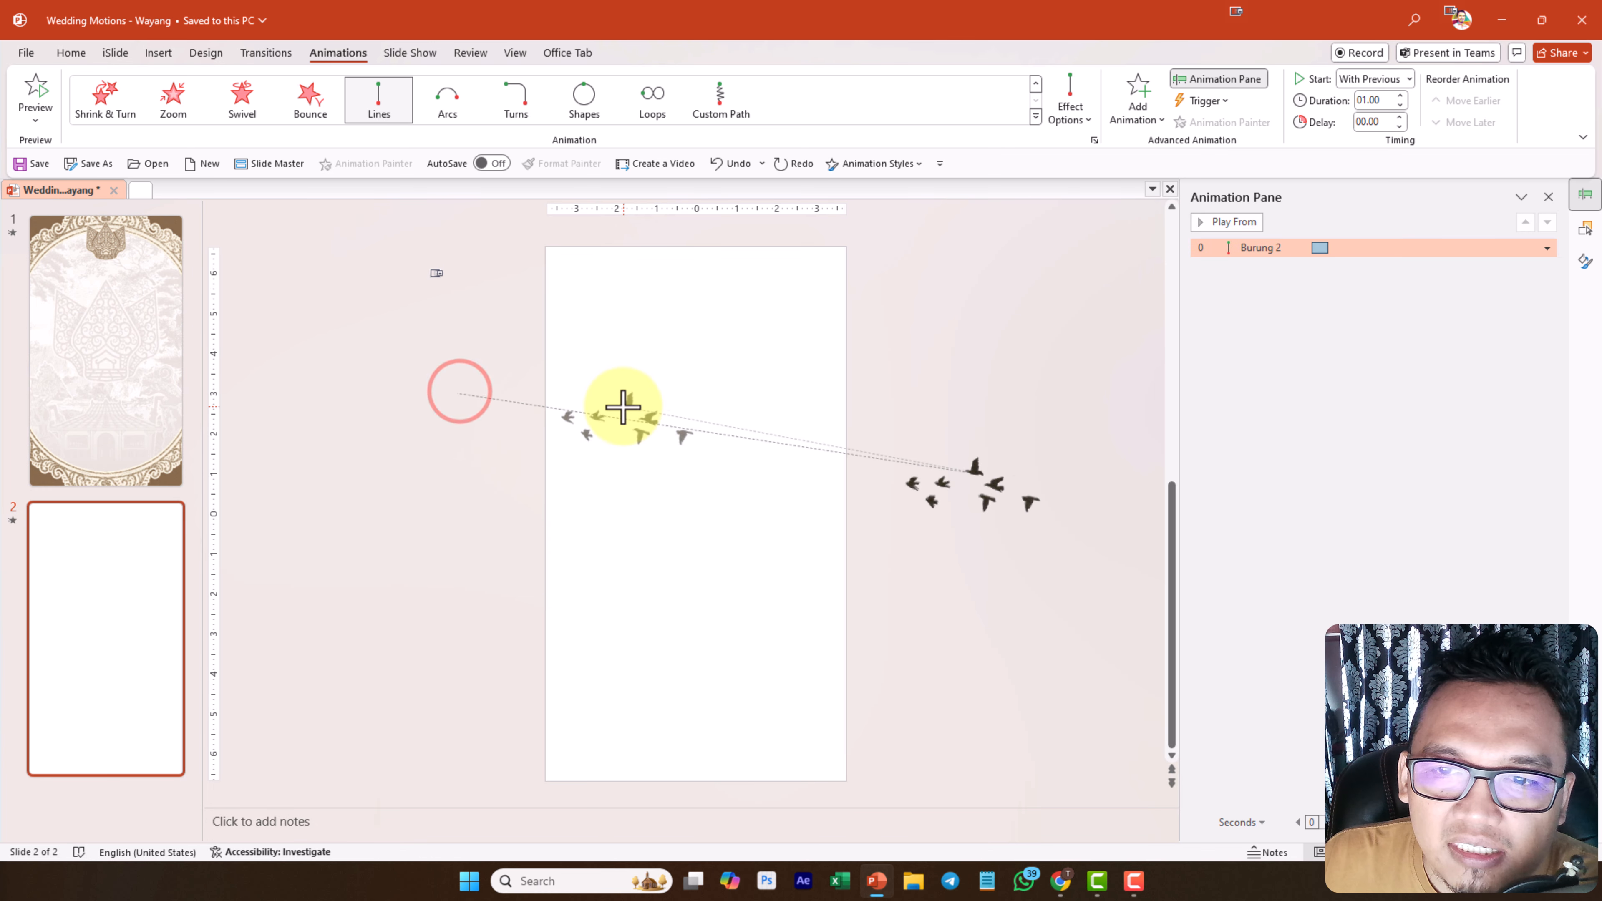
click(973, 337)
click(1213, 222)
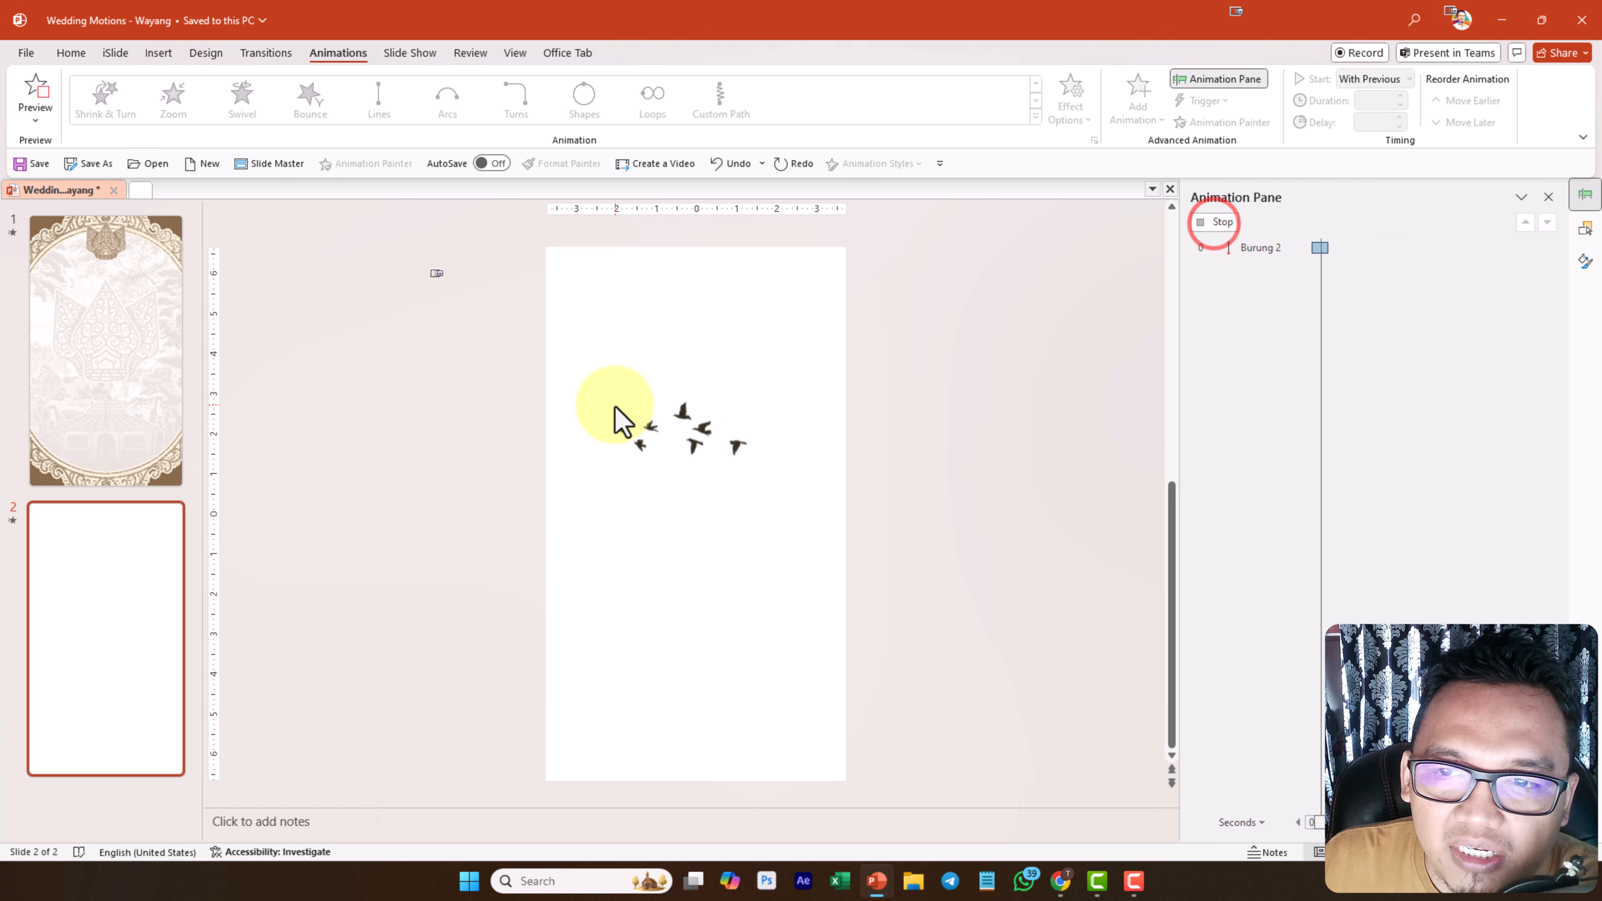
click(921, 373)
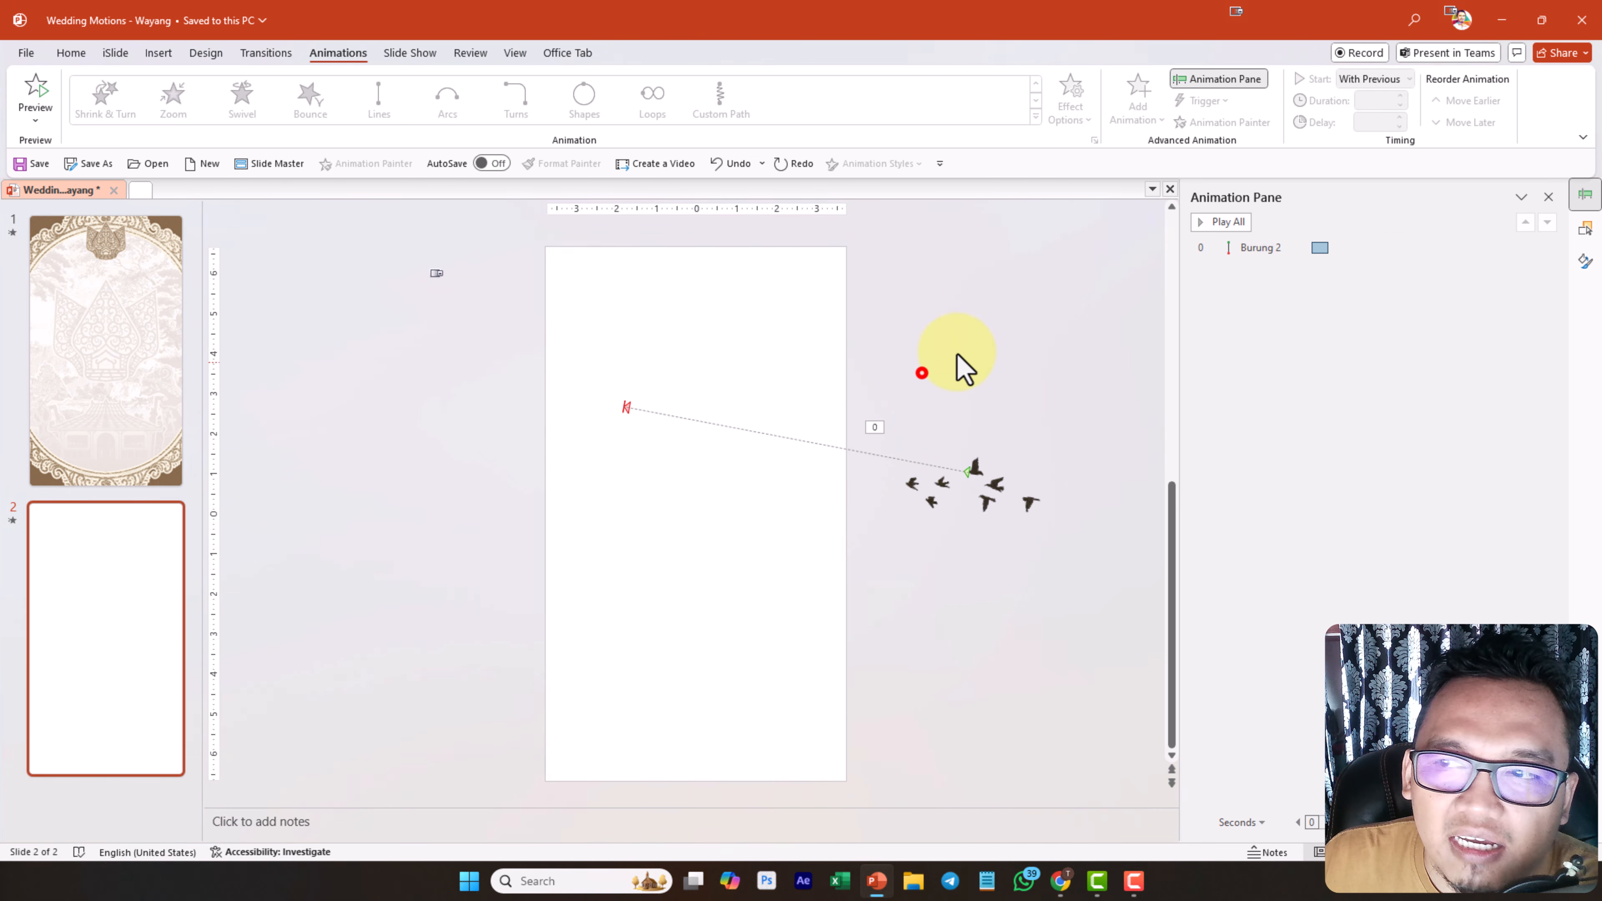
Try the smooth start setting of the birds' motion path and preview it, reopen the smoothing settings, and cancel them
double_click(1294, 246)
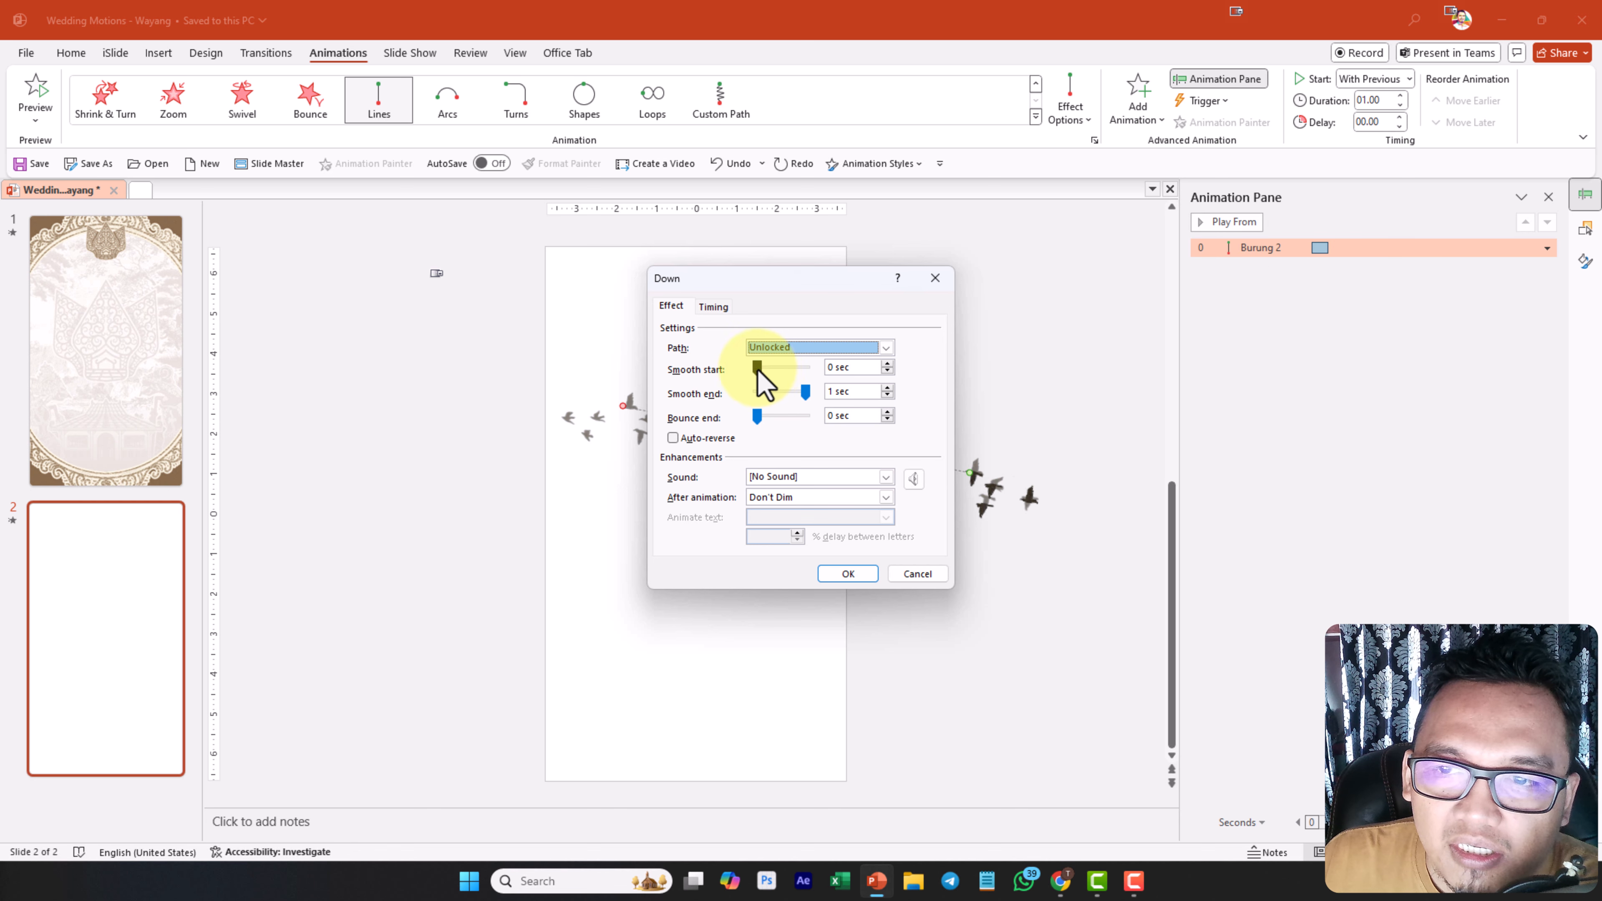
click(757, 368)
click(829, 572)
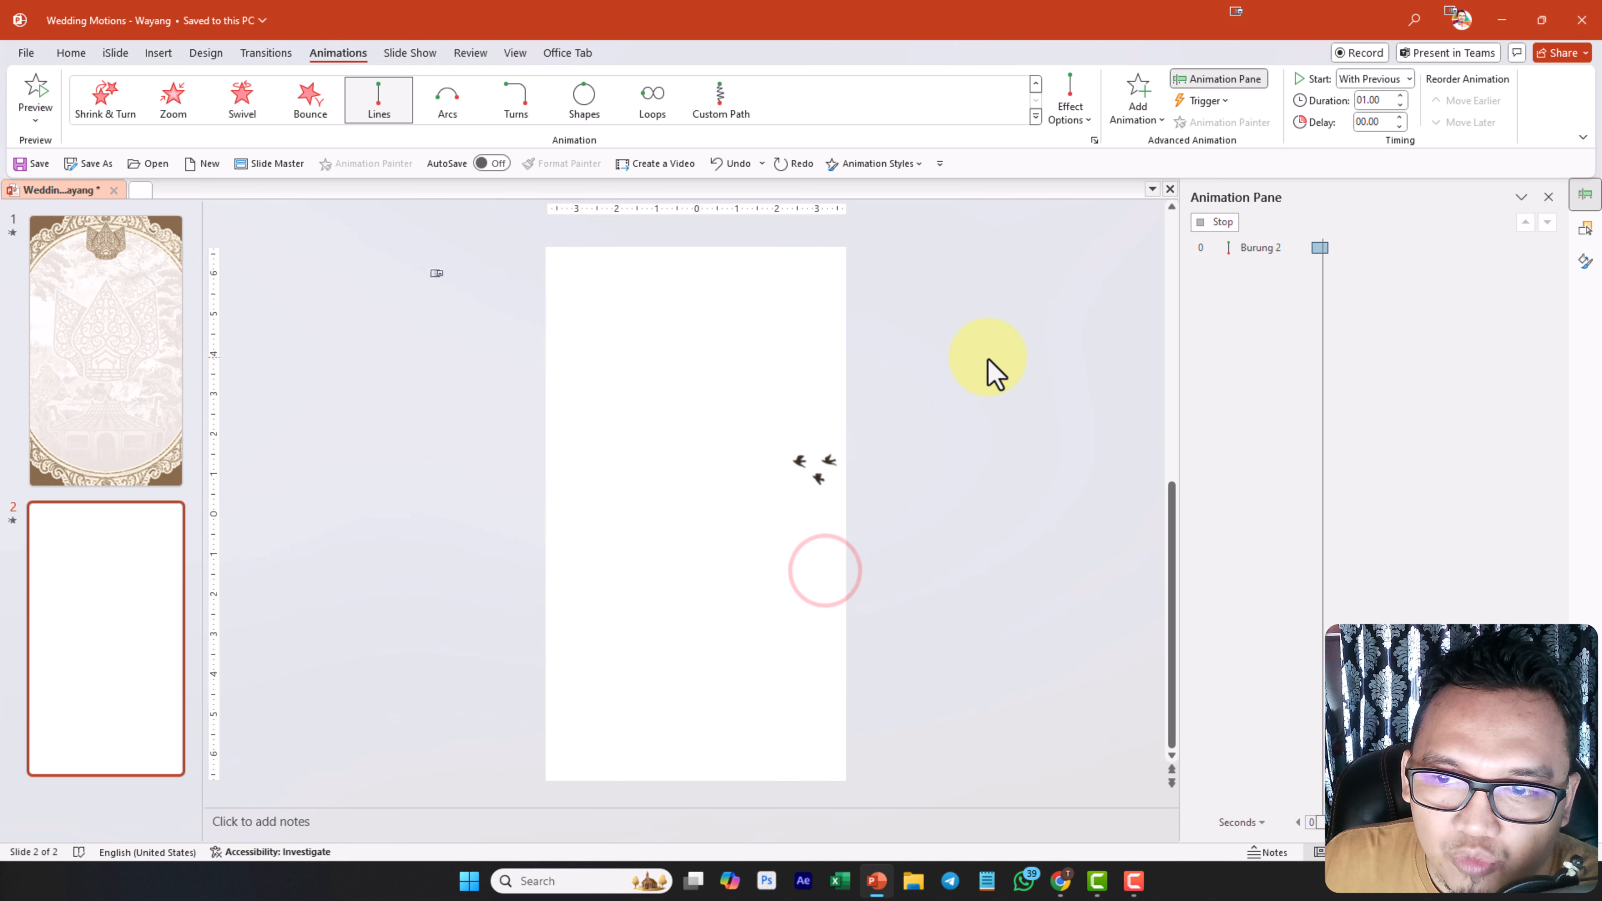
double_click(1249, 251)
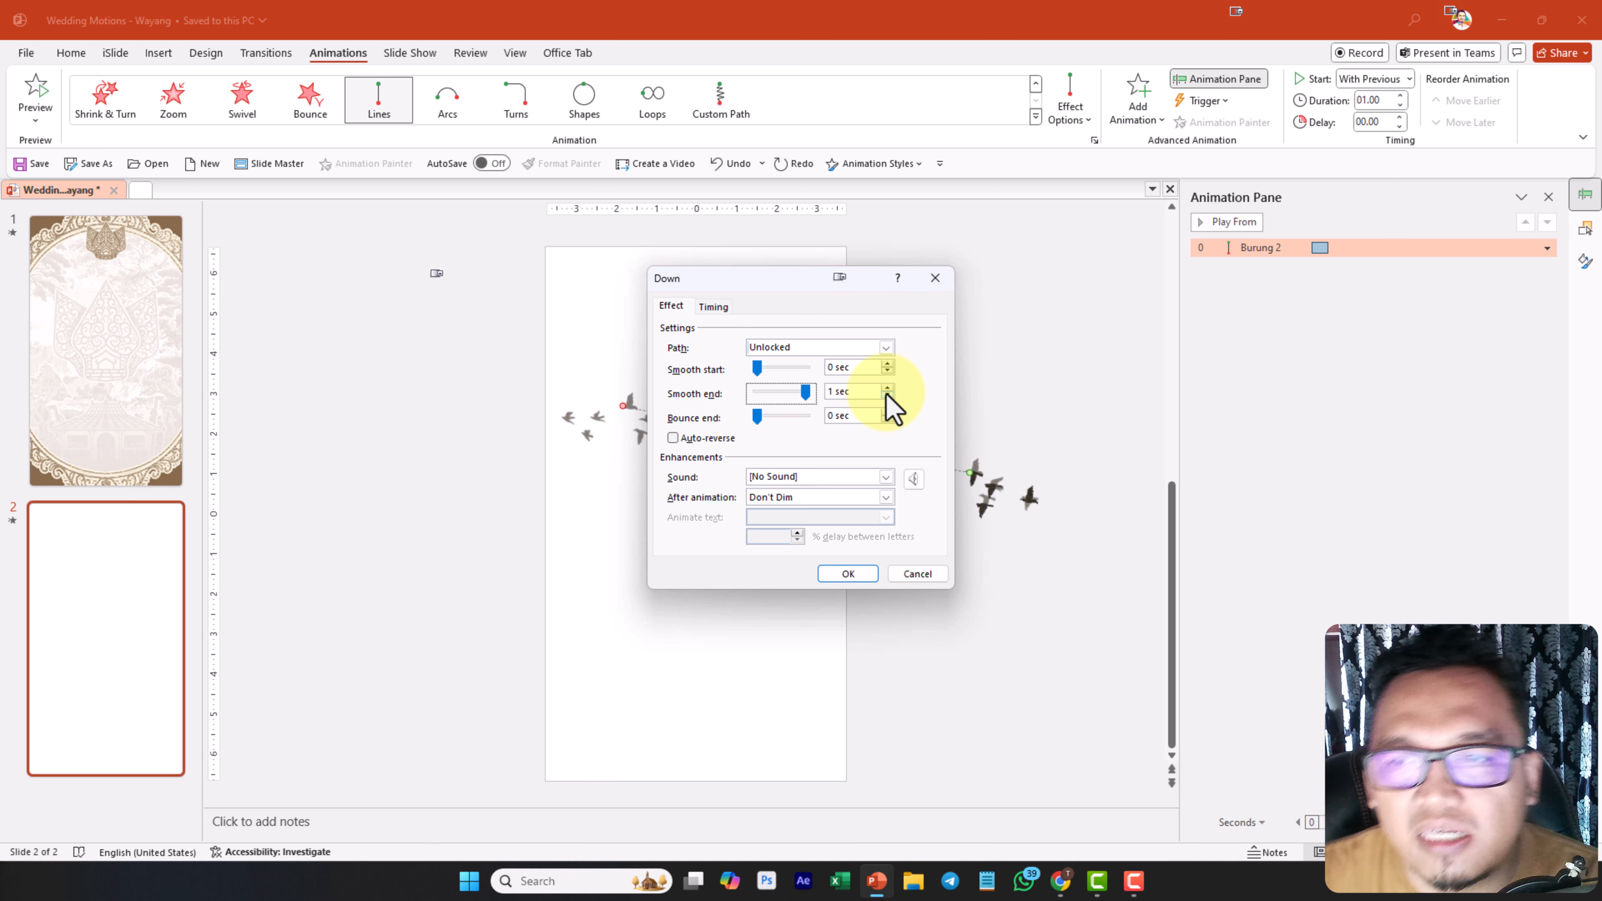
click(920, 573)
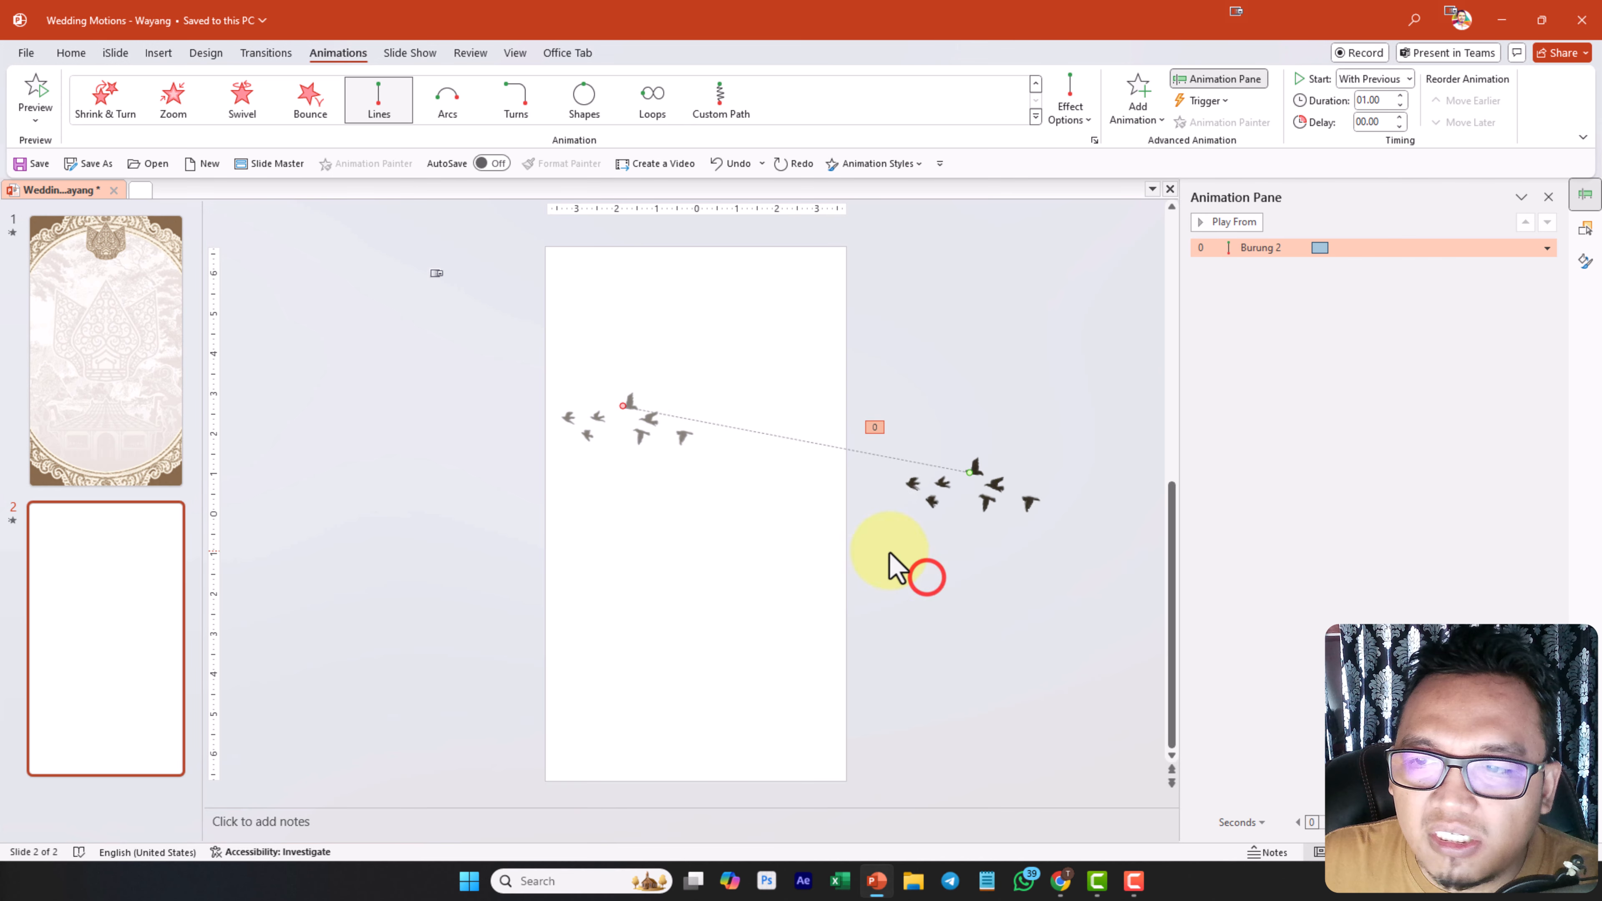
Switch to Chrome to look through the Motions Adat template demos, and return to PowerPoint
click(1062, 877)
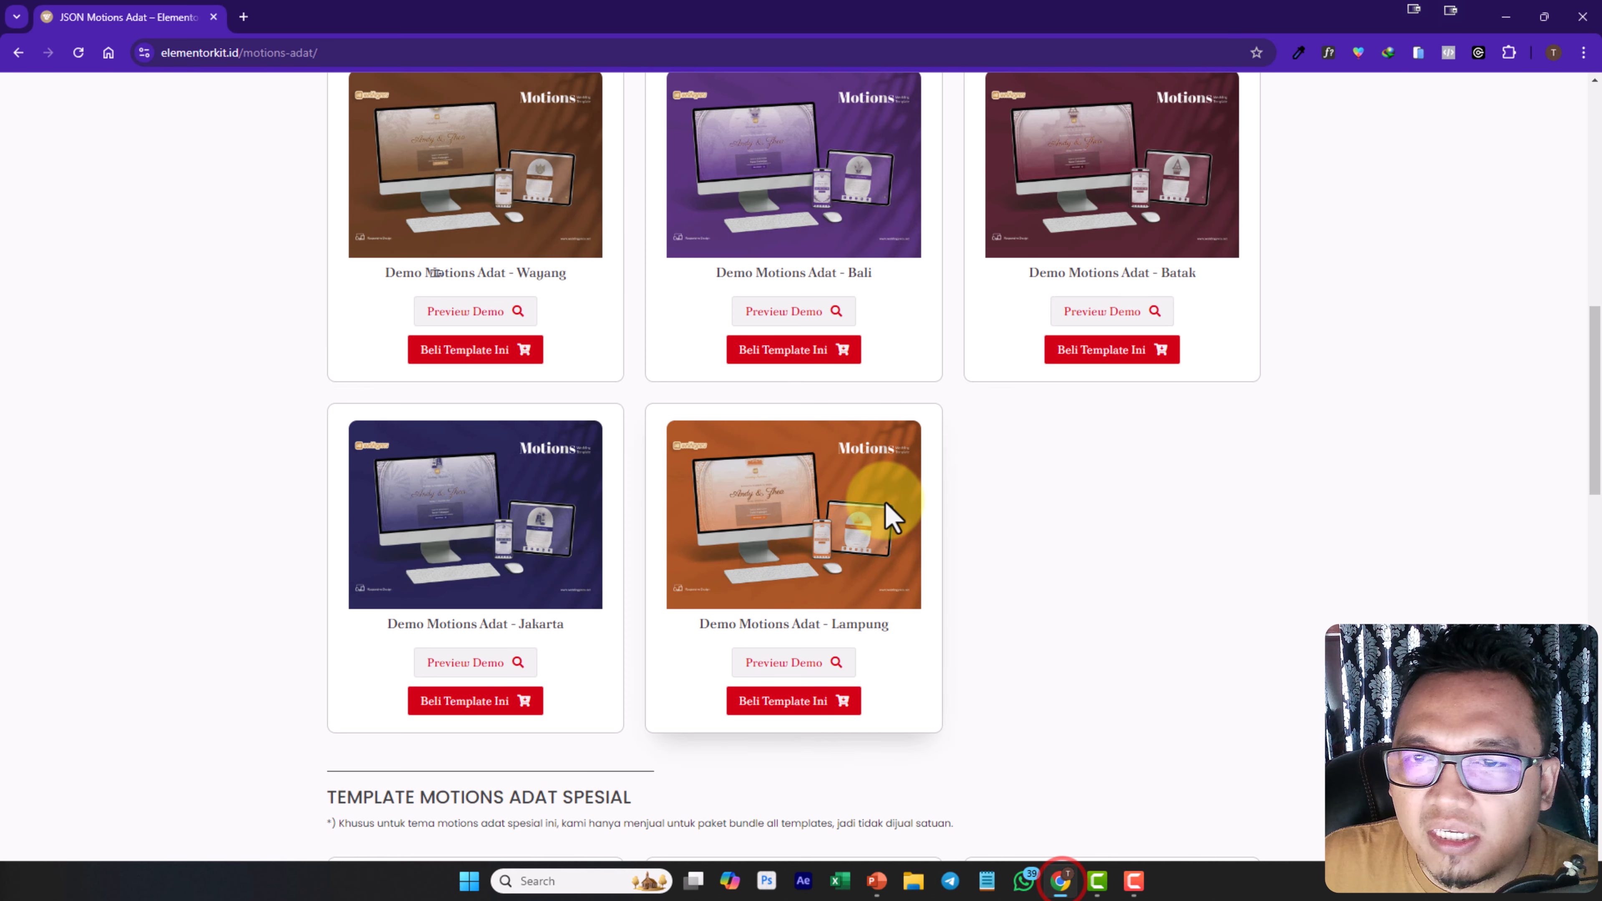
scroll(896, 512, up, 2)
scroll(1080, 470, down, 6)
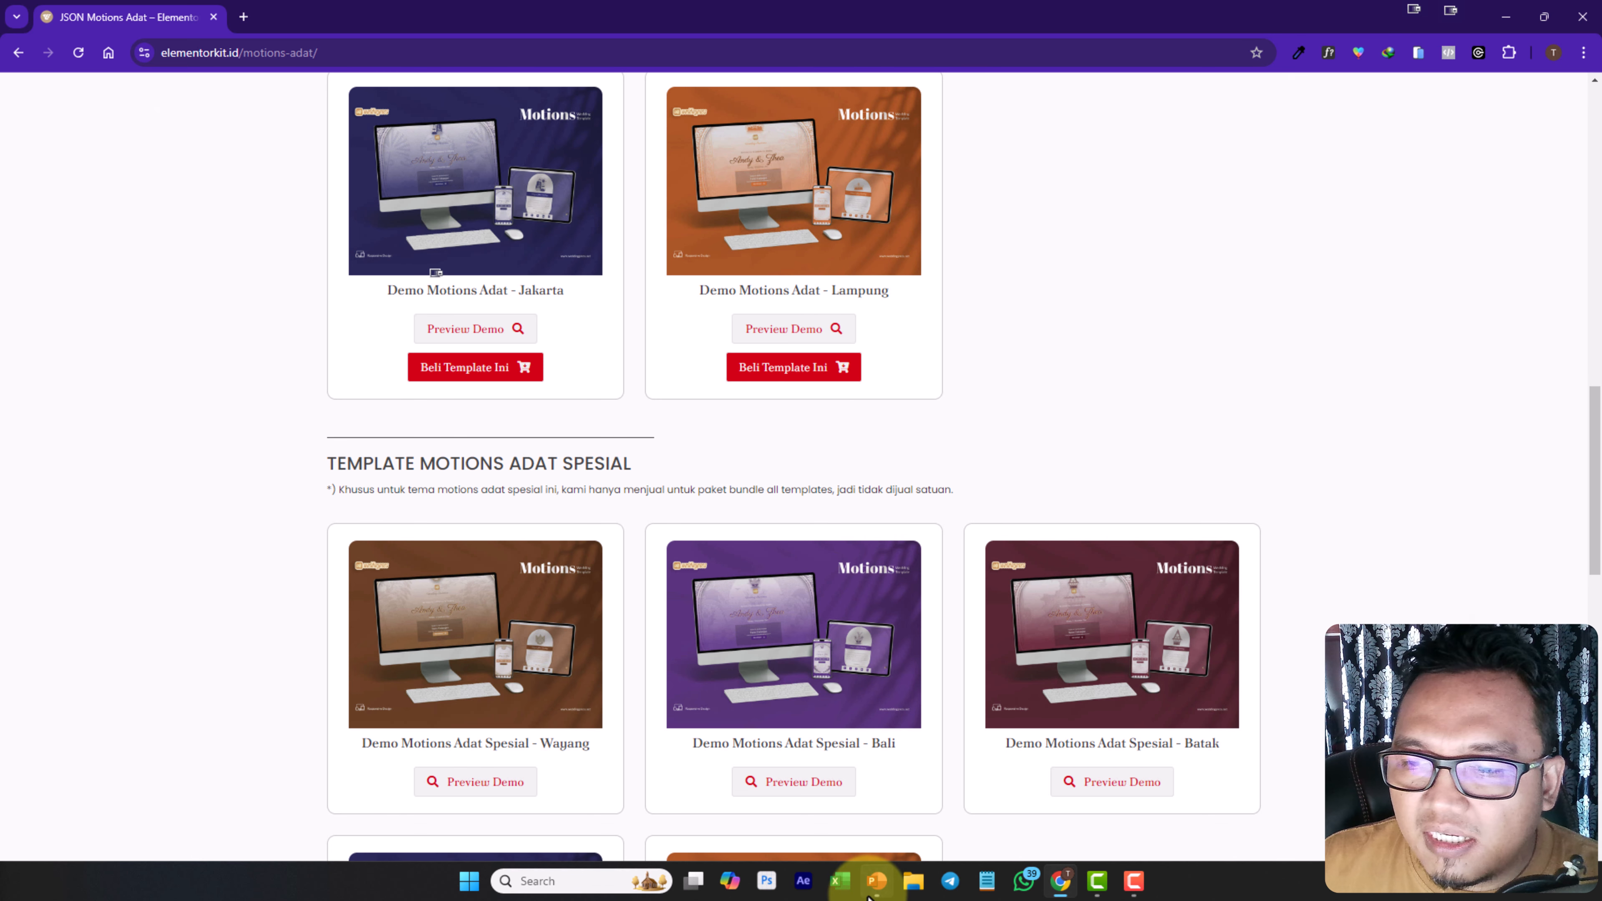
click(877, 881)
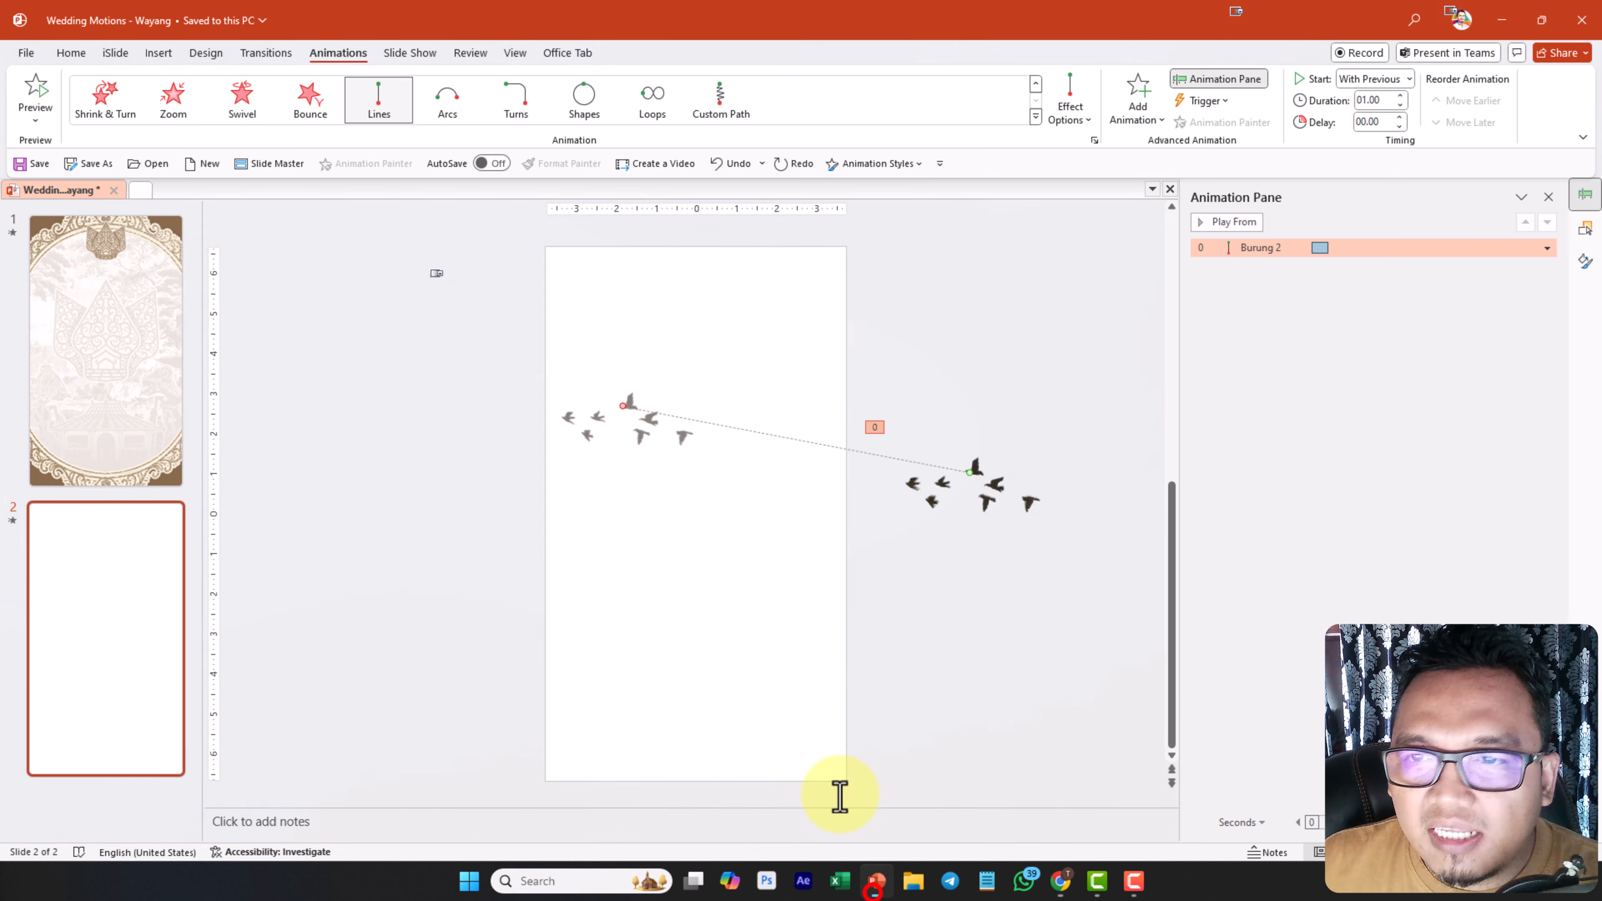
Delete slide 2 with the copied birds, keeping only the Wayang slide
click(460, 521)
drag(451, 622, 1135, 372)
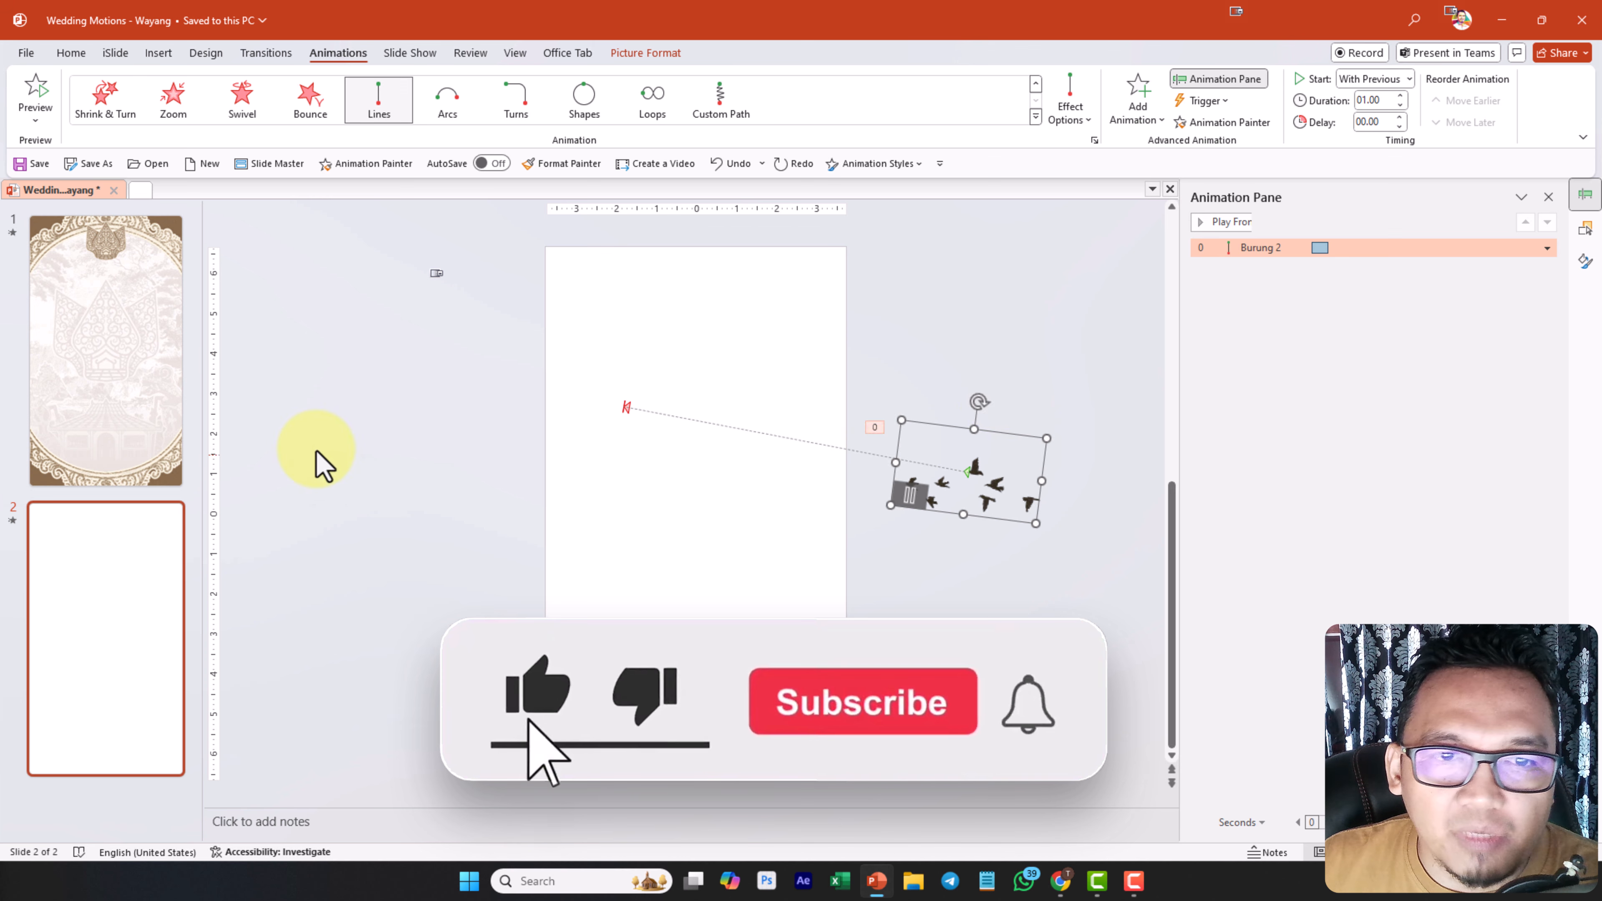
click(132, 436)
click(114, 615)
key(Delete)
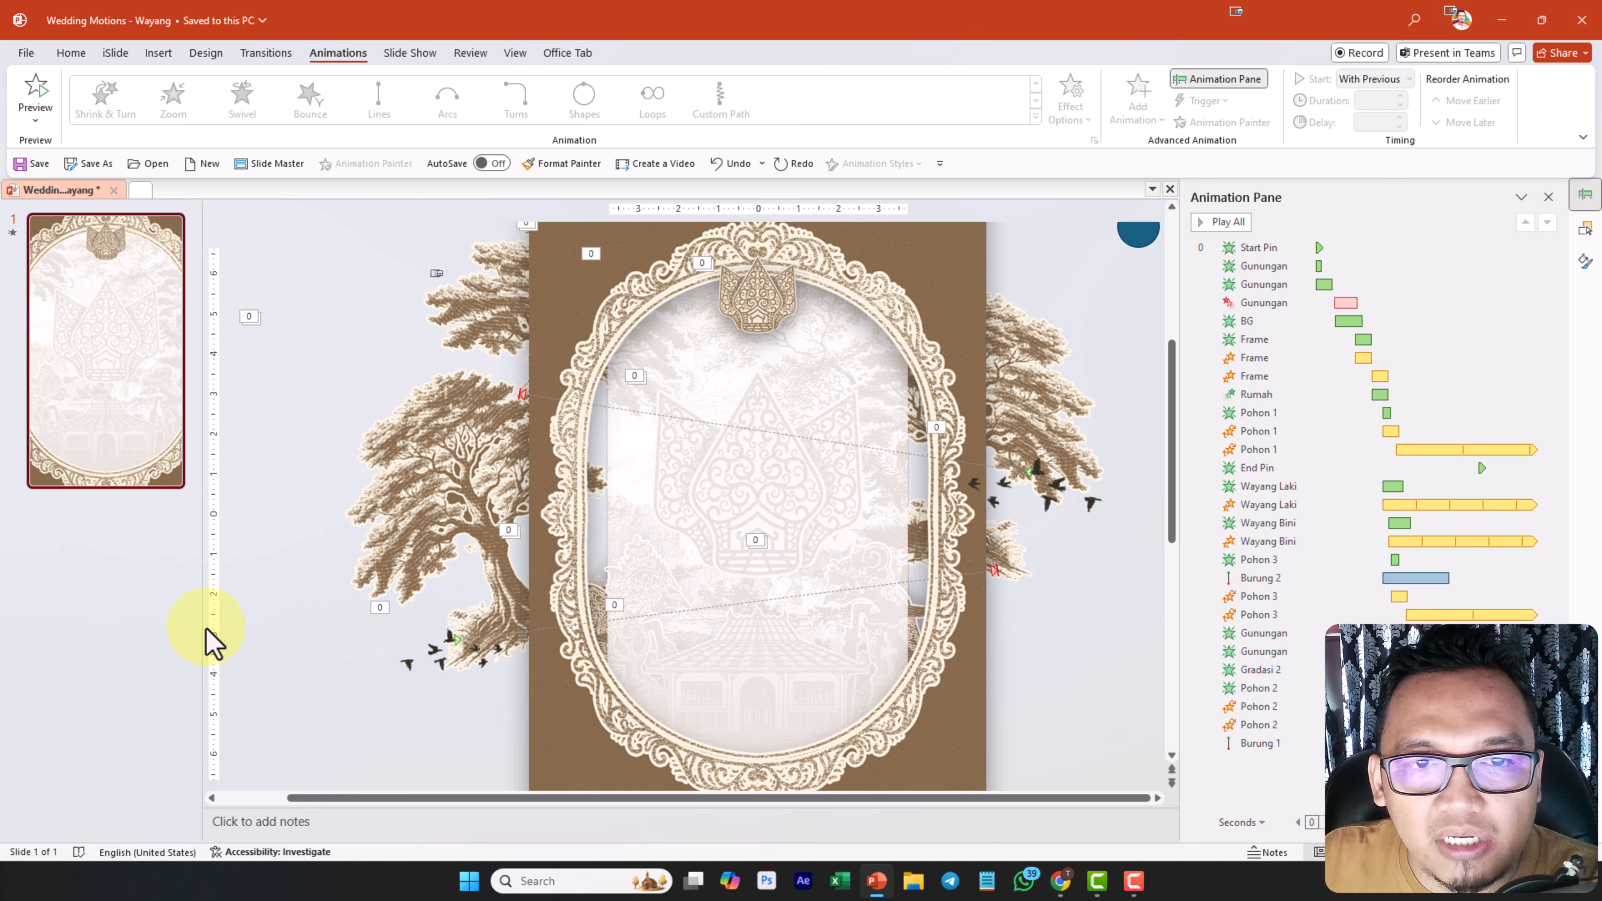
click(297, 651)
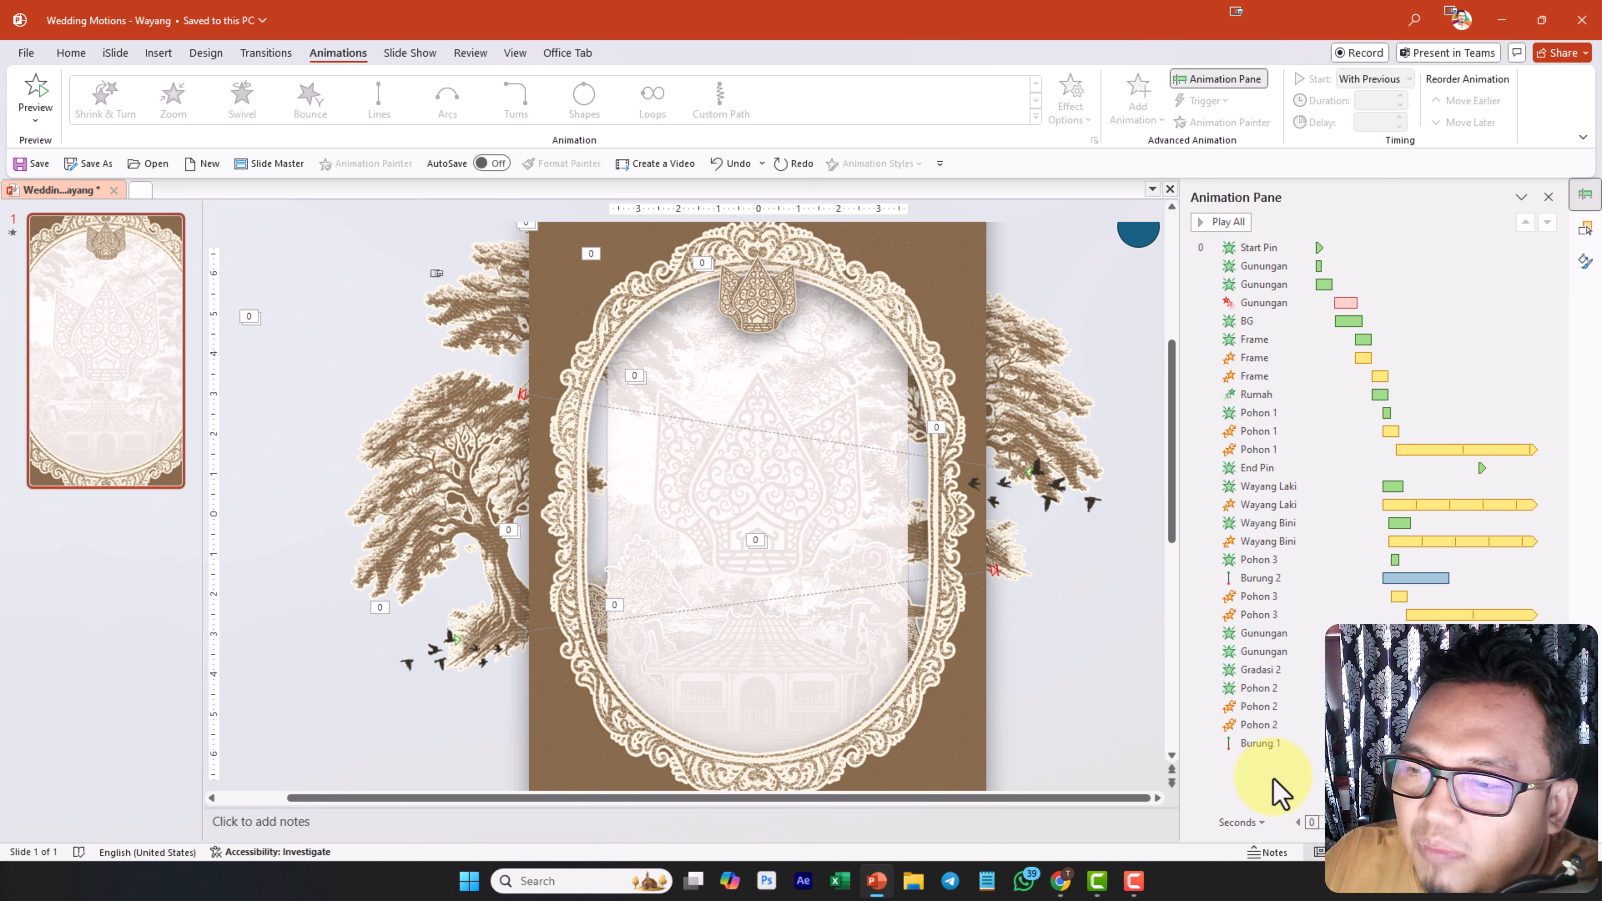
Widen the Animation Pane to examine the effects' timeline and the delay of the End Pin animation
scroll(1179, 559, down, 5)
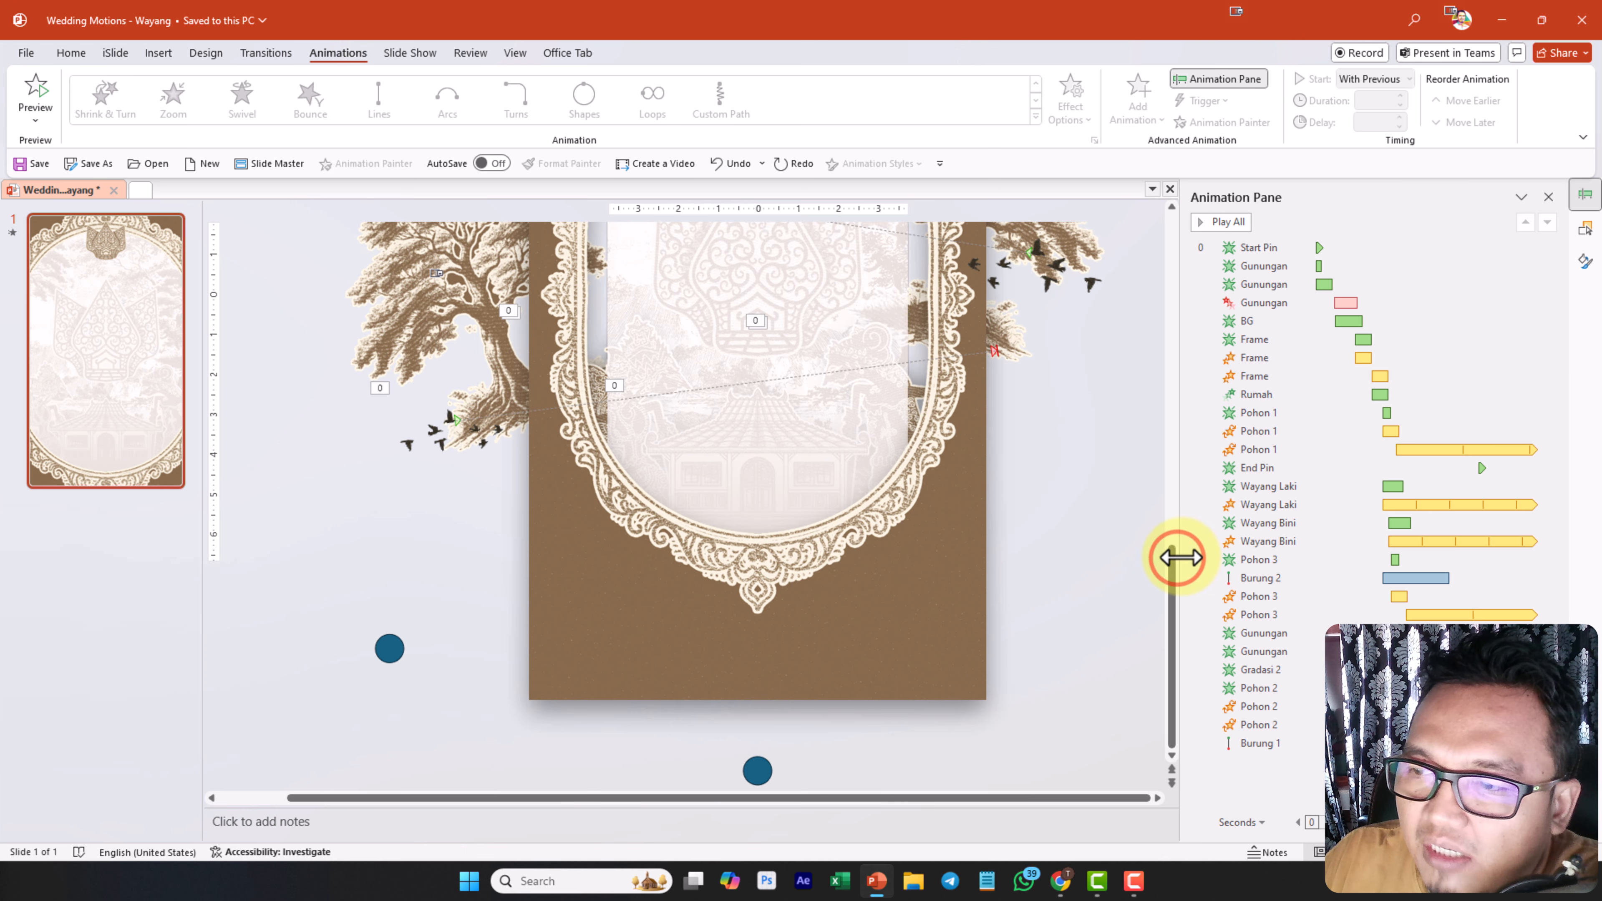
drag(1179, 556, 940, 556)
click(758, 799)
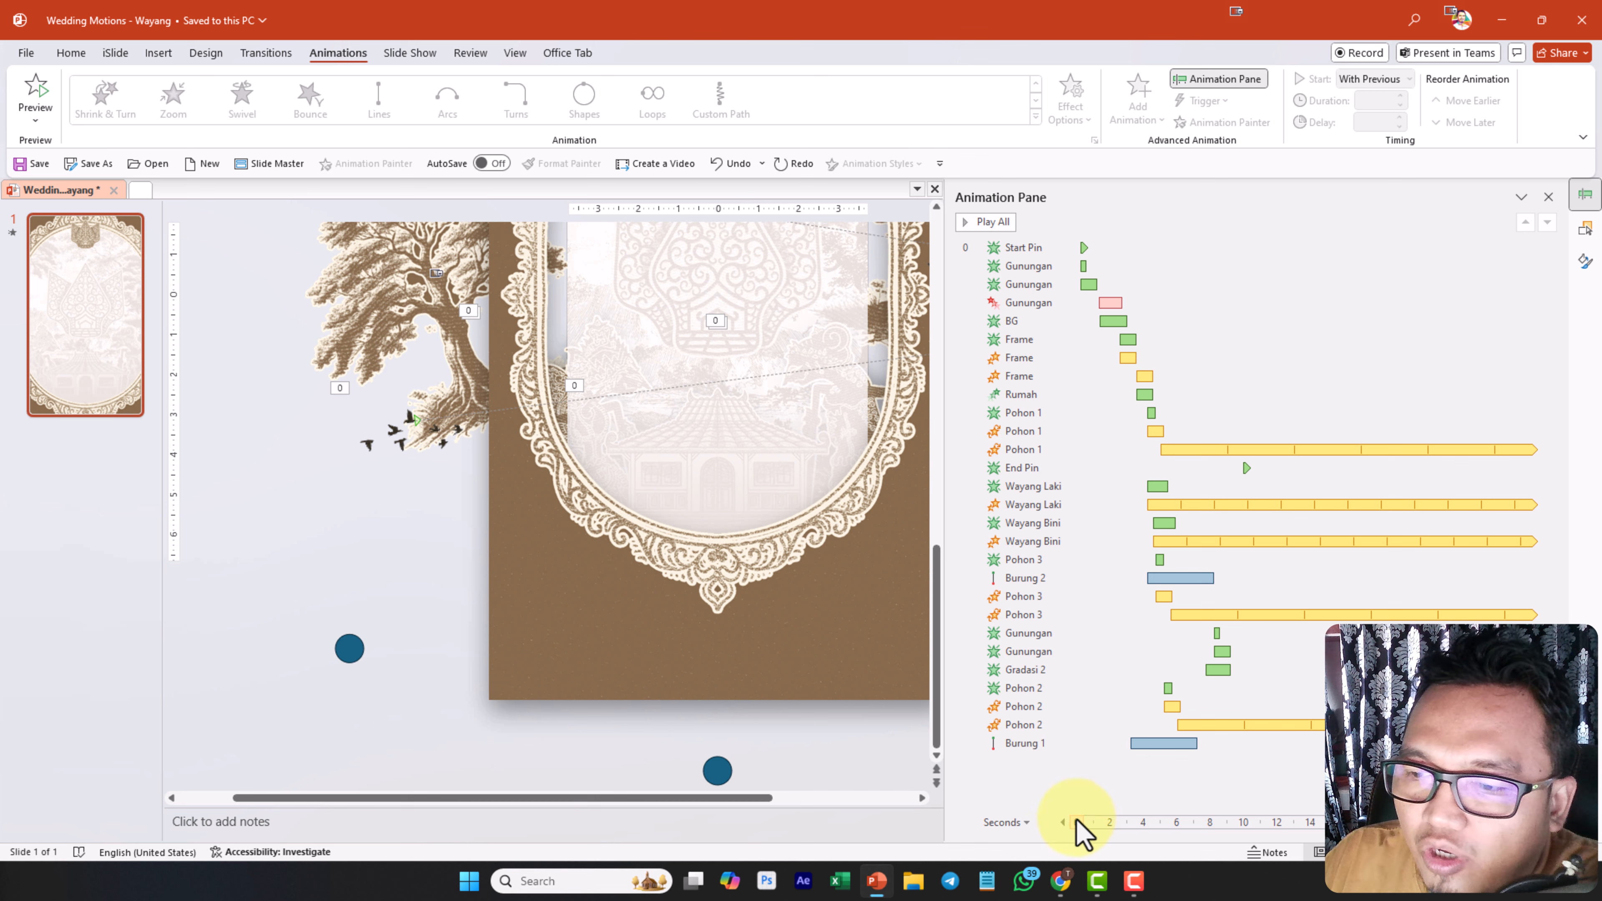
drag(1077, 822, 1038, 838)
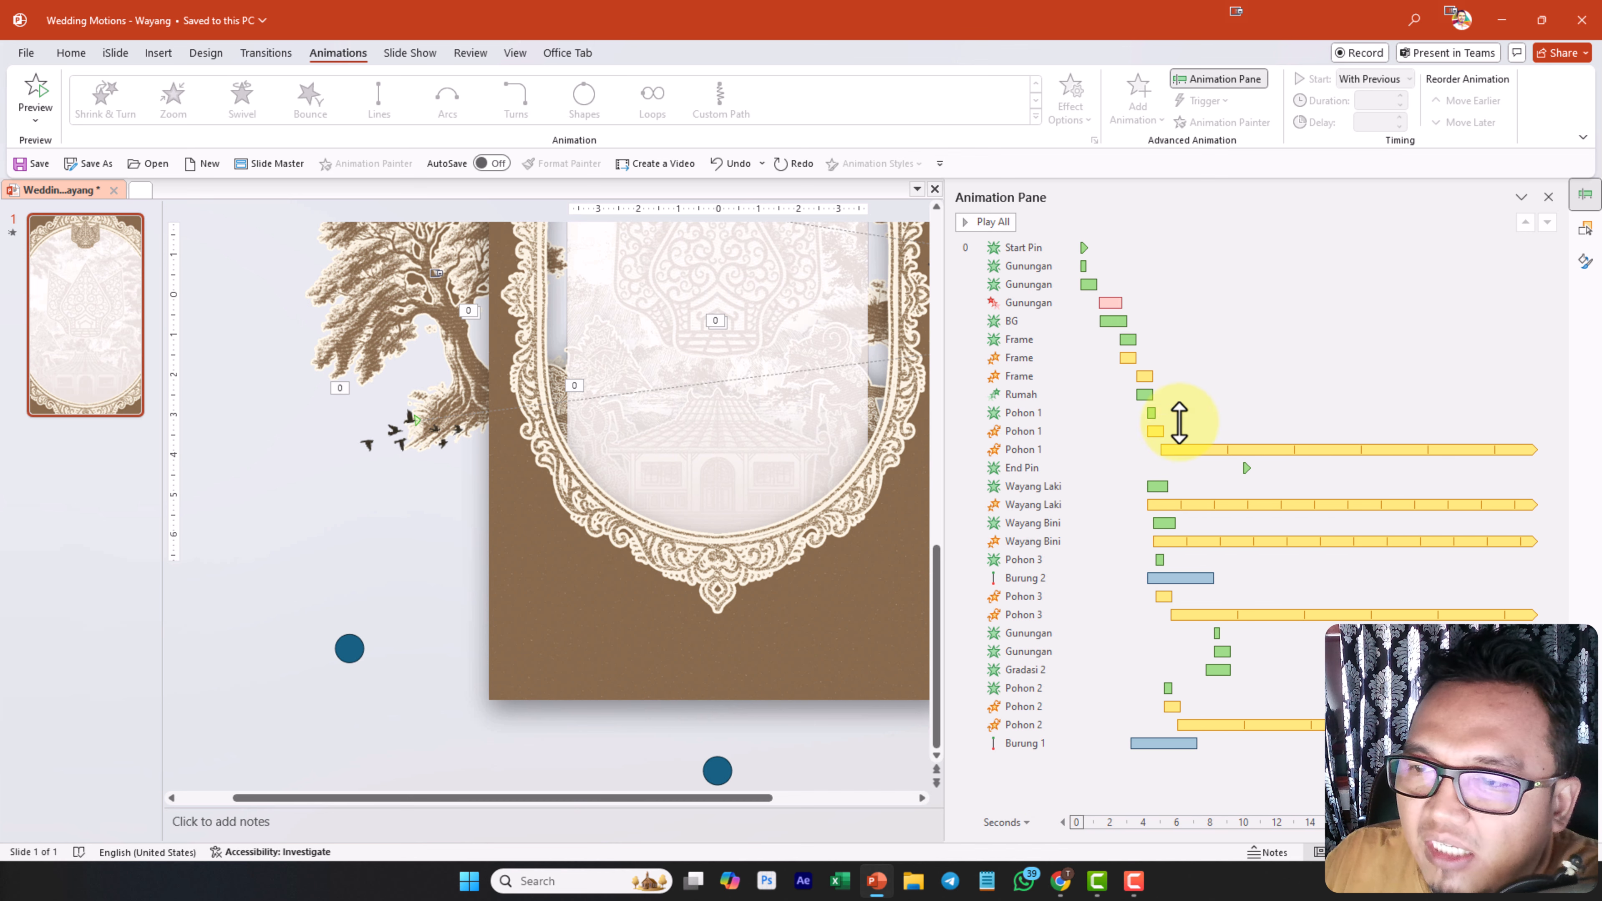
click(1150, 470)
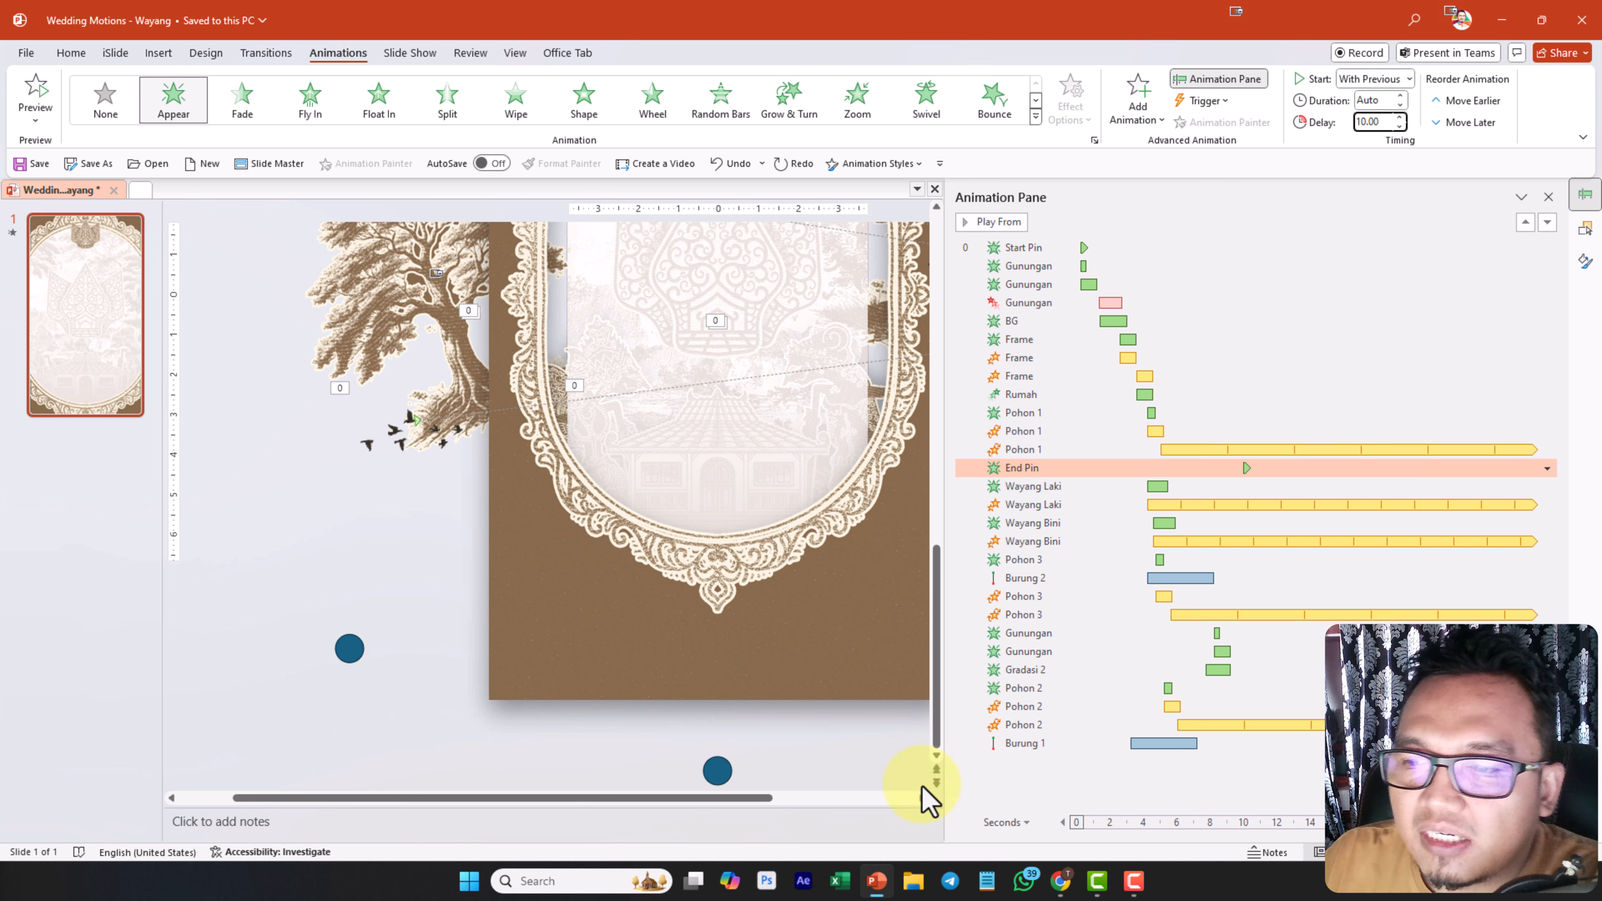
Switch to Chrome and open the preview of Demo Motions Adat Spesial - Wayang
click(1060, 881)
scroll(830, 573, down, 1)
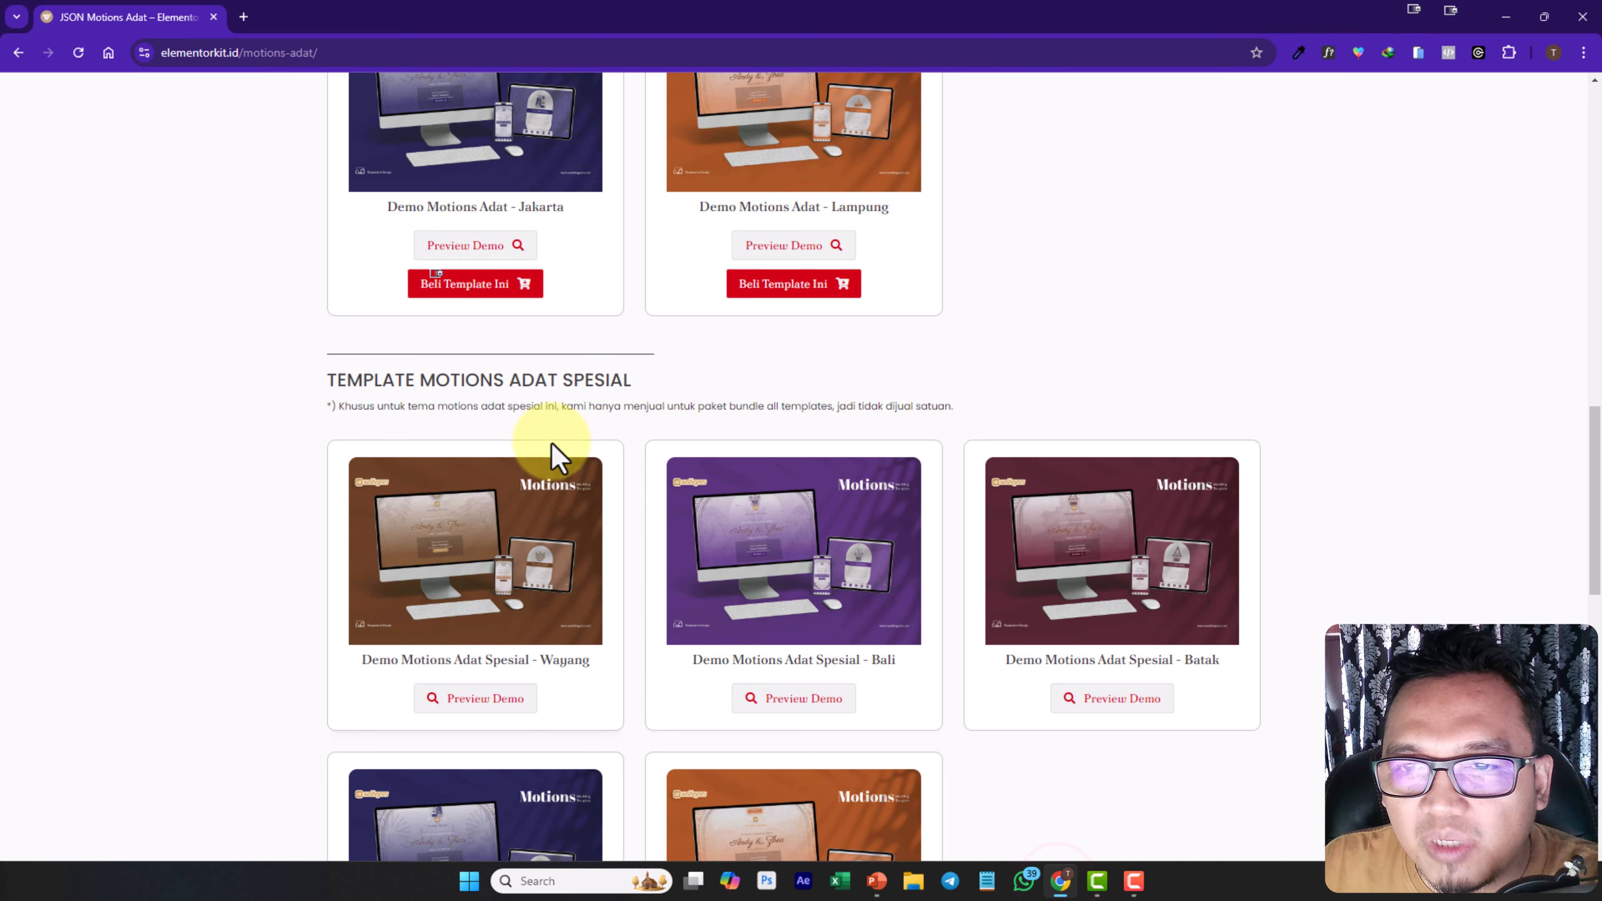
click(505, 698)
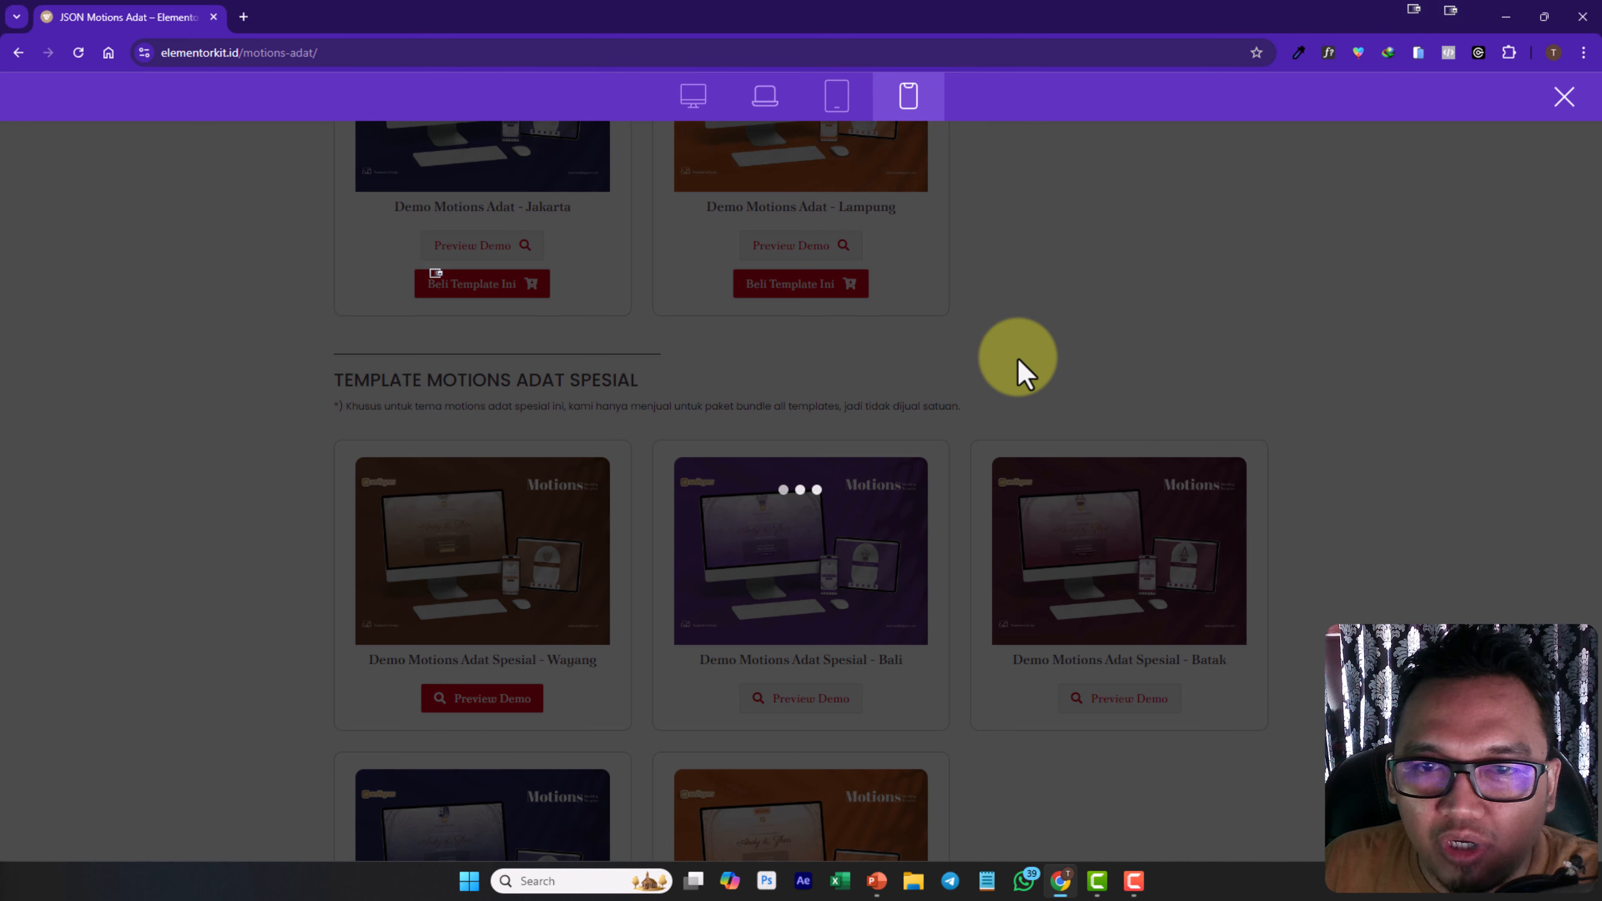
Open the Wayang wedding invitation in the mobile preview and look through it down to the couple profiles
click(836, 643)
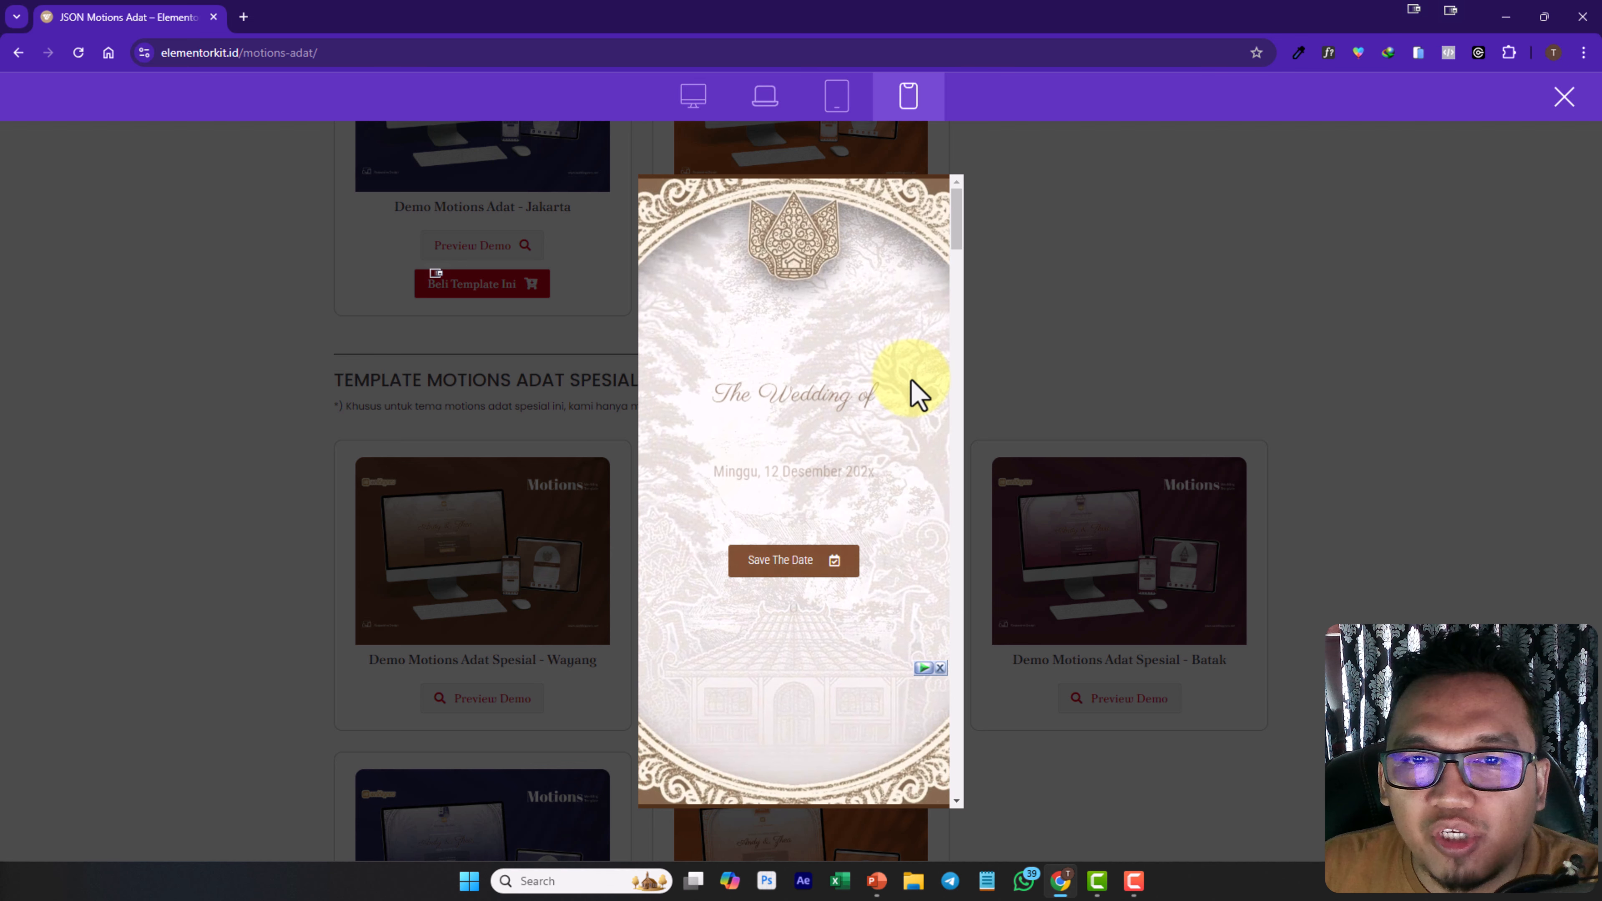
scroll(860, 465, down, 1)
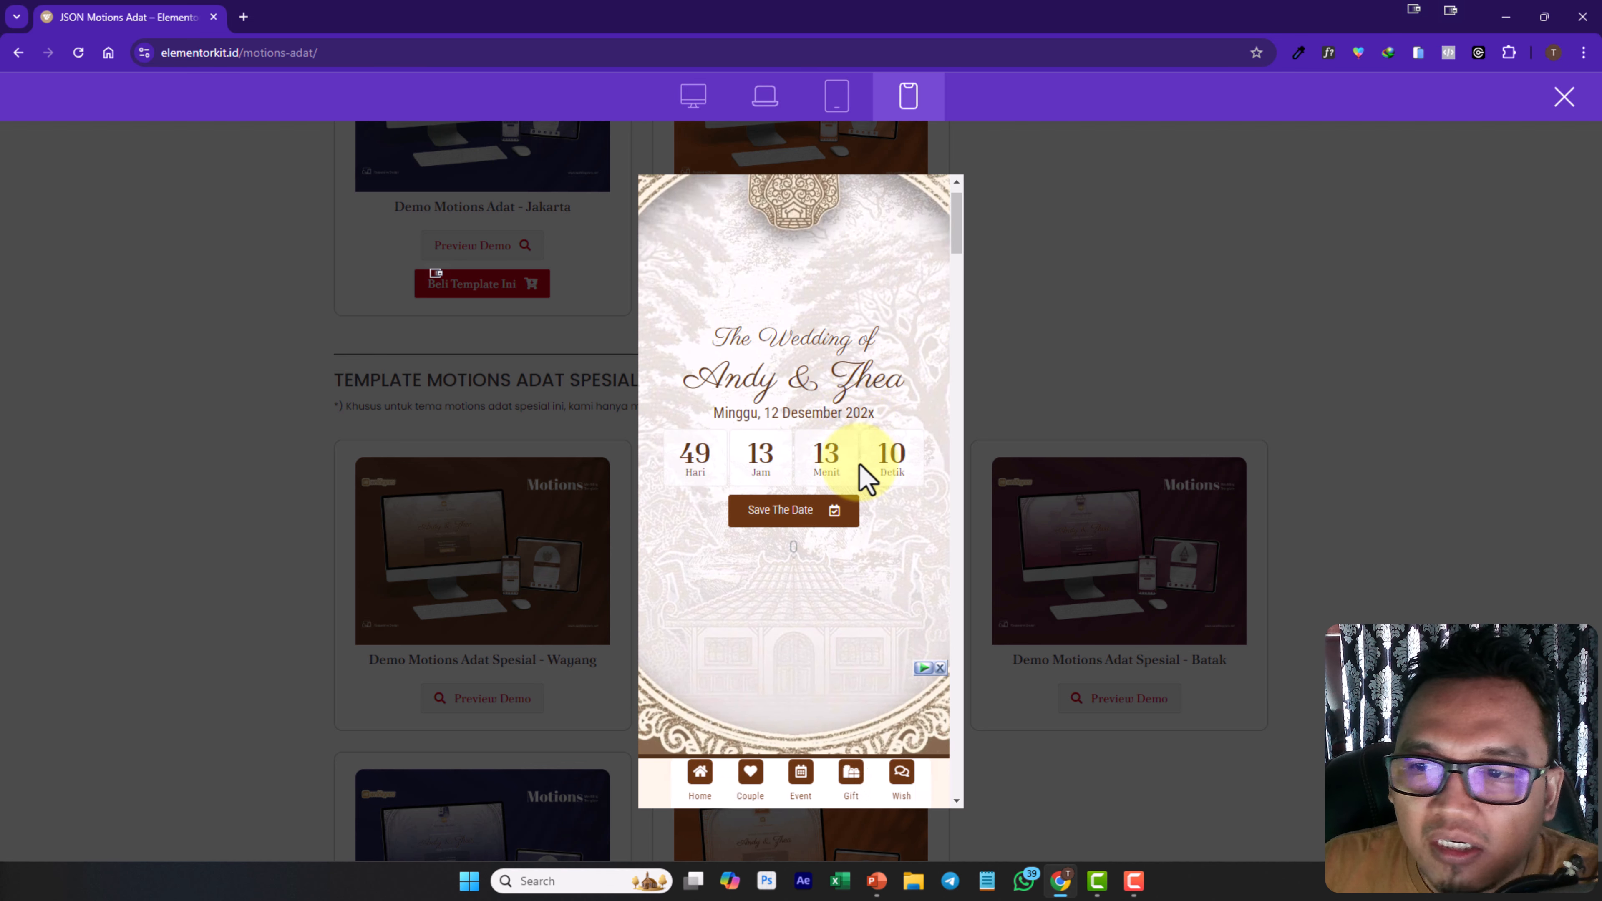
scroll(859, 465, down, 5)
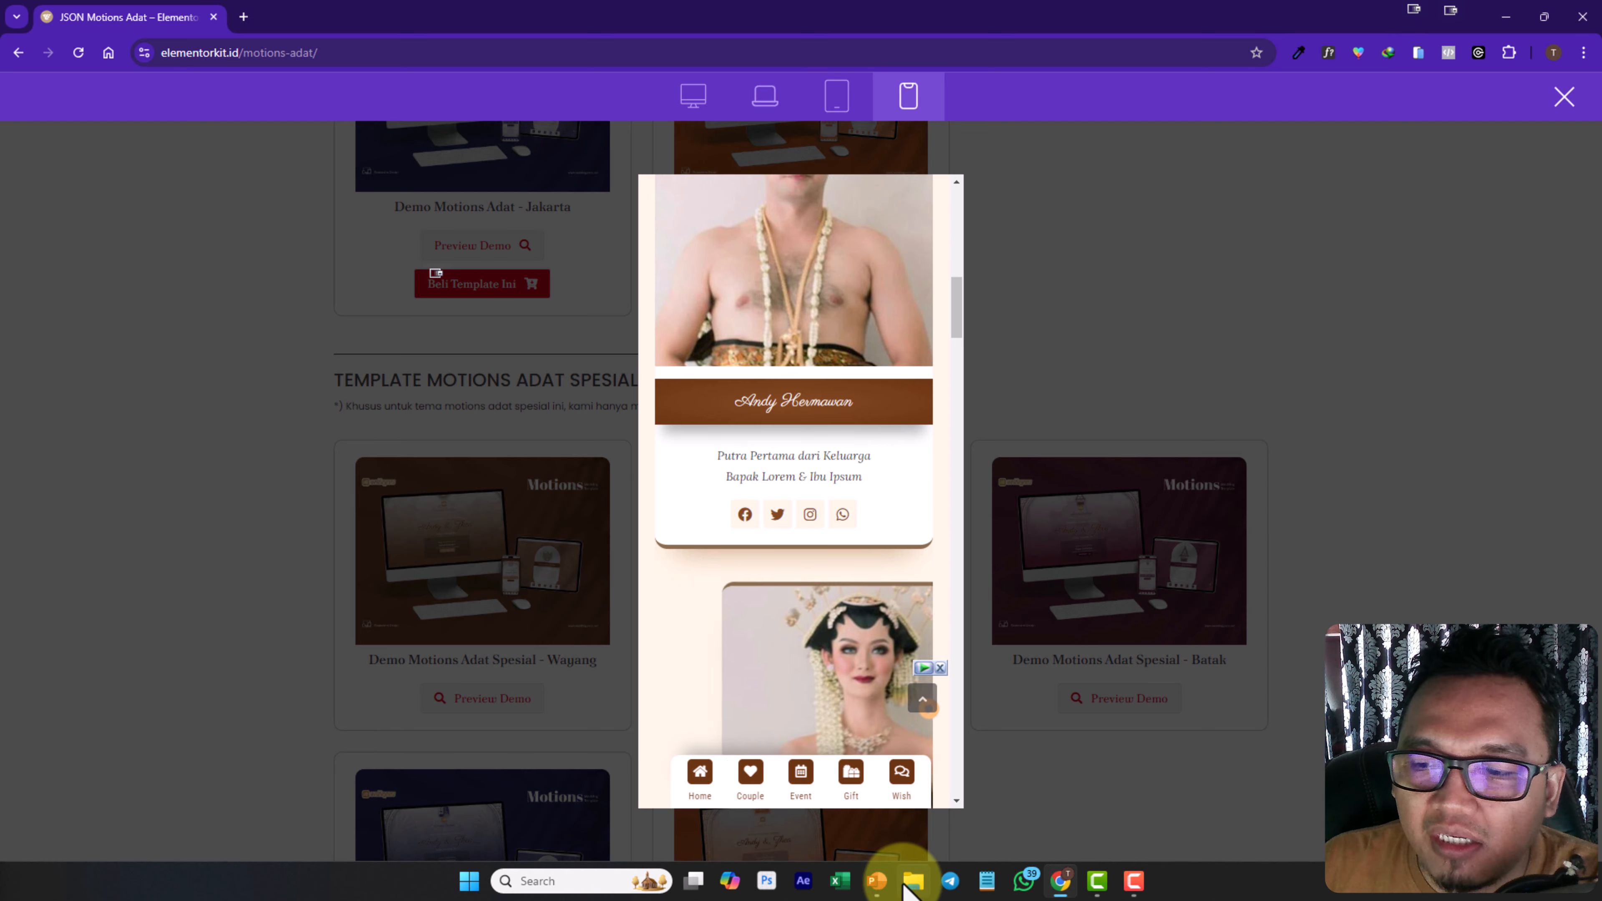
Switch to PowerPoint and select the End Pin animation to check its delay
click(880, 881)
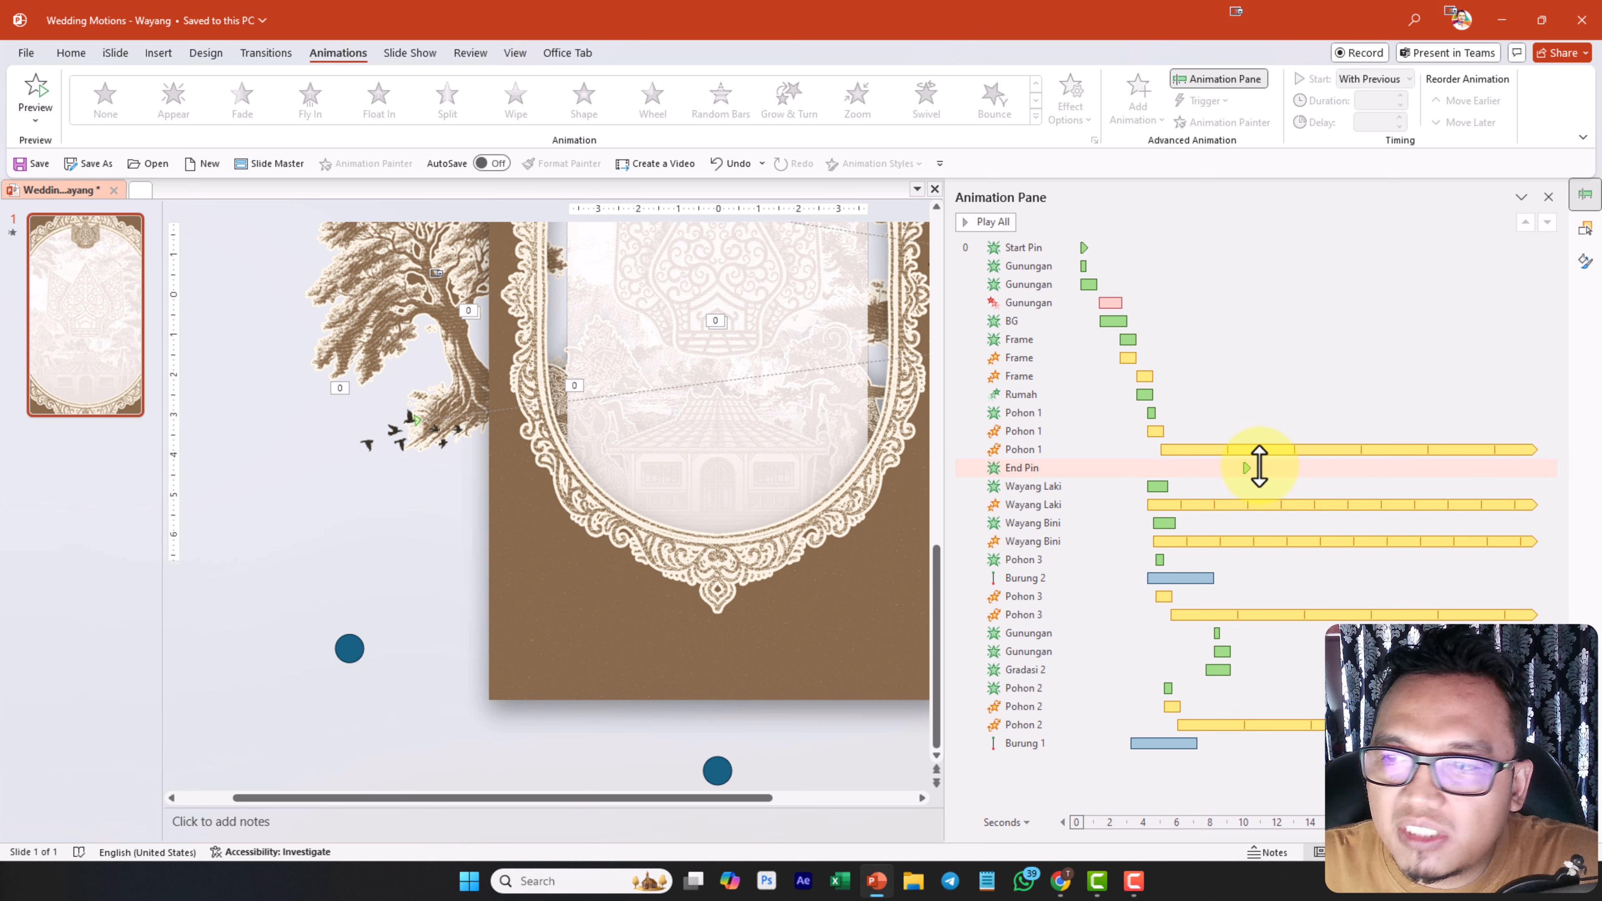
click(1182, 471)
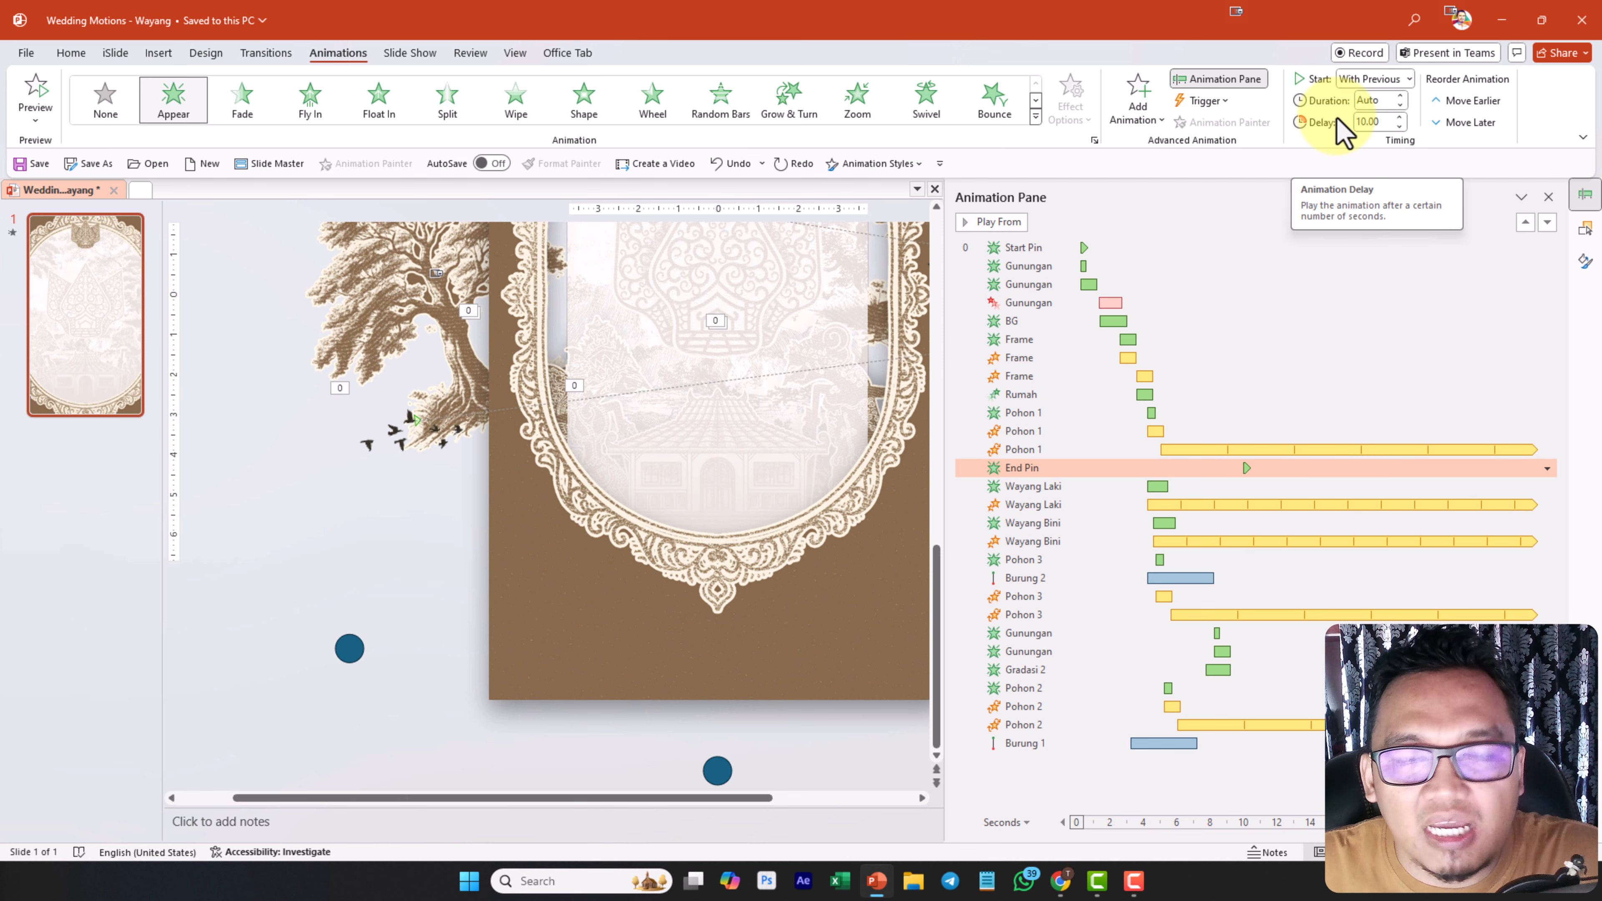
Set up a video export of the presentation in Full HD (1080p) with 0 seconds spent on each slide
click(24, 55)
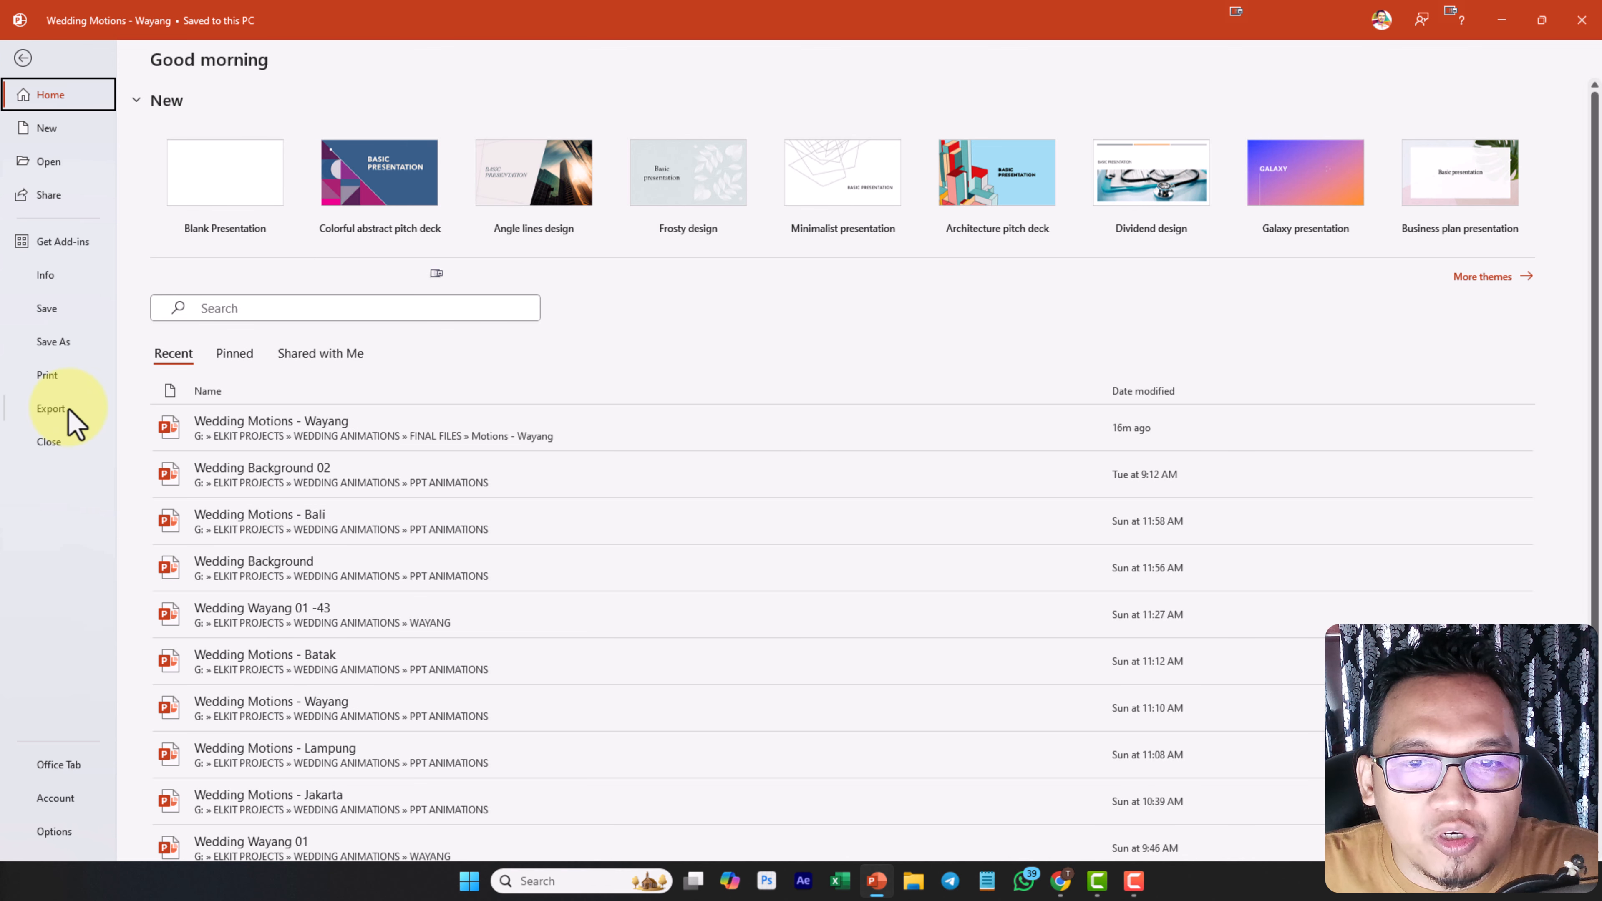
click(70, 411)
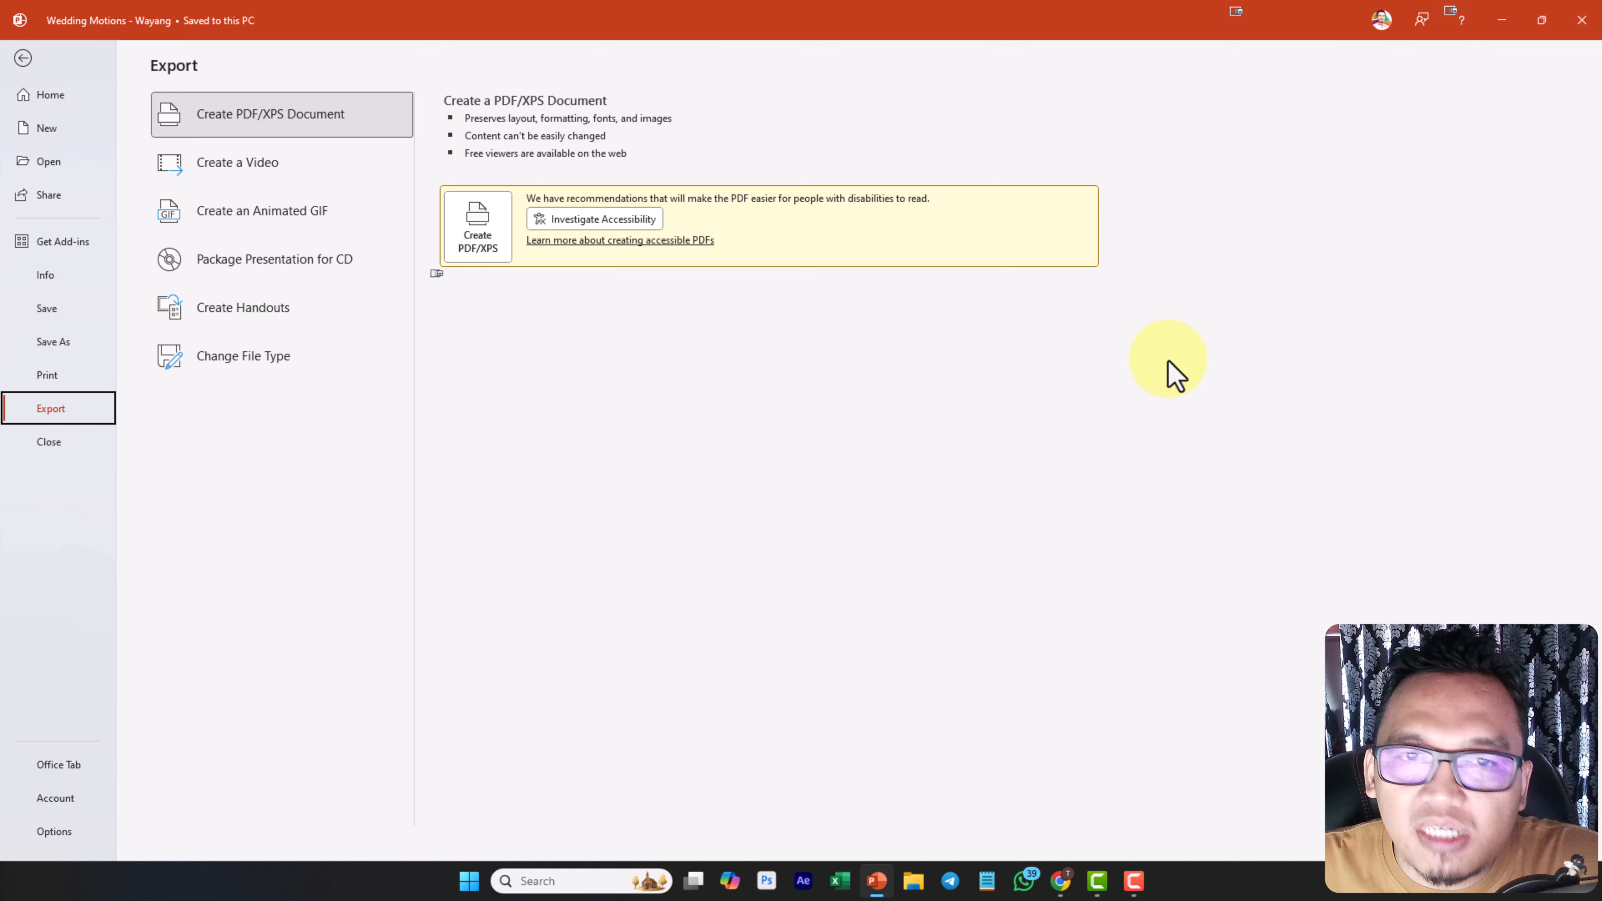
click(228, 168)
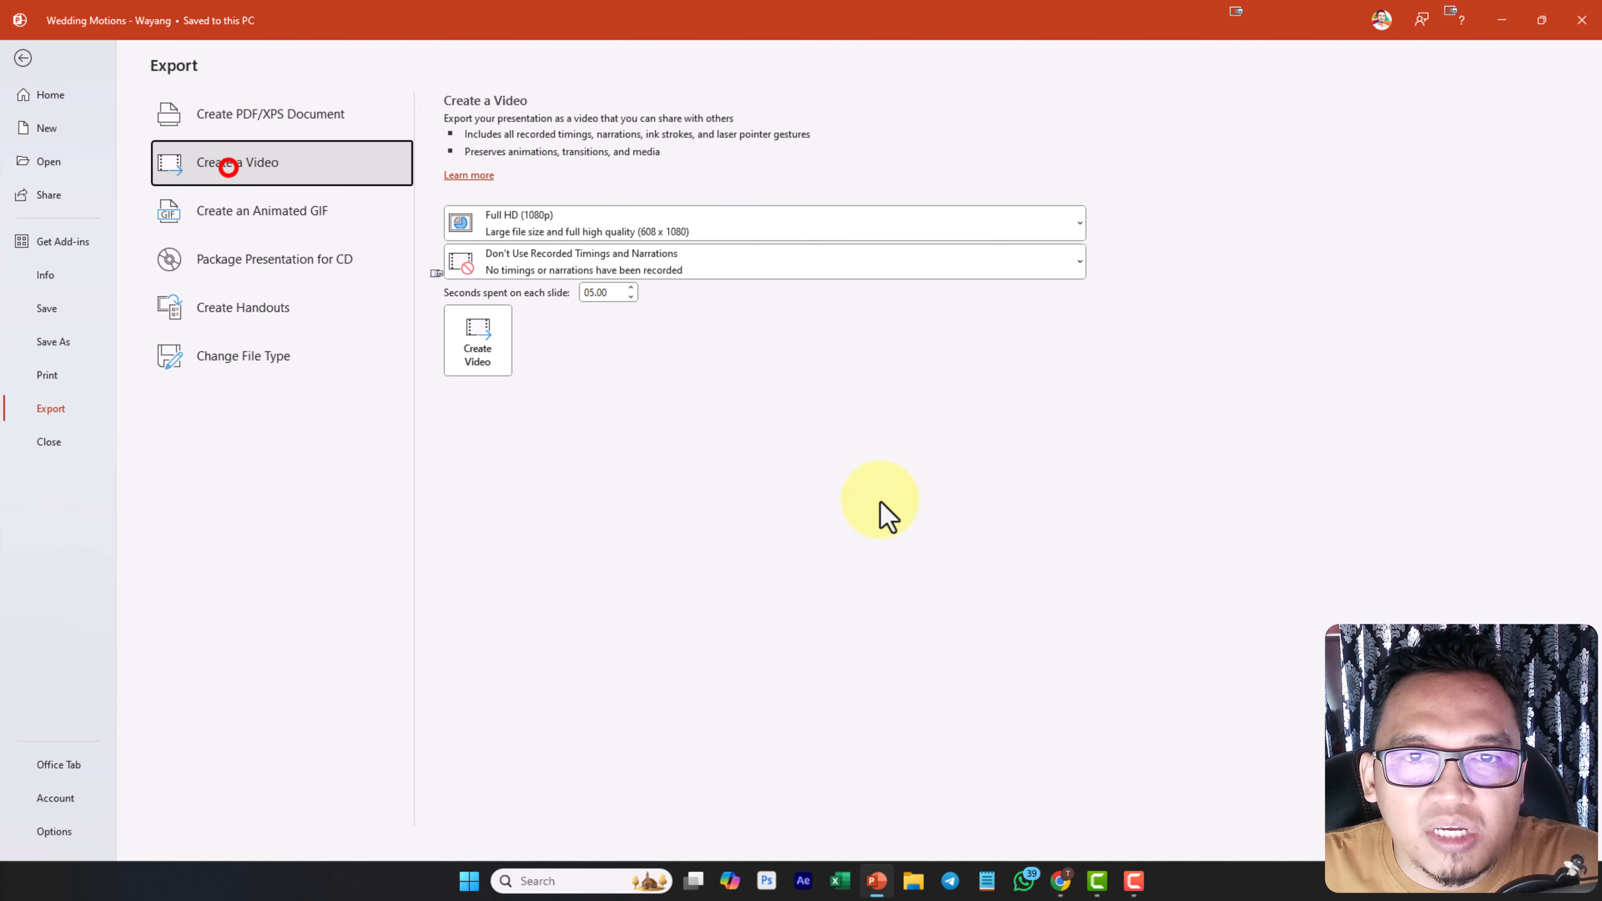
click(578, 218)
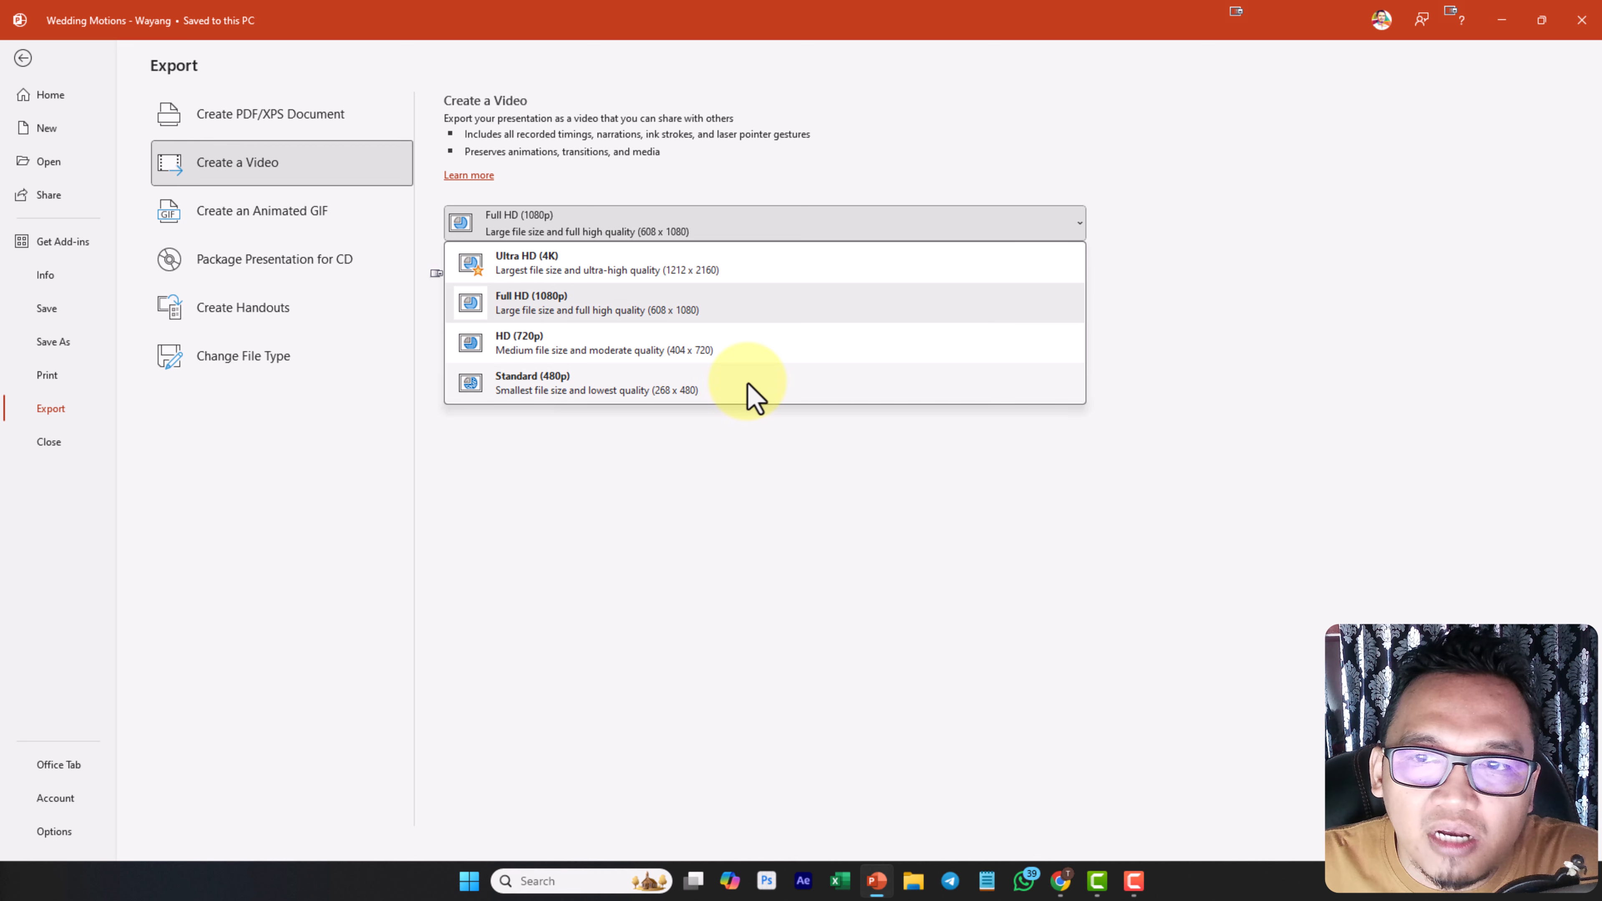
click(691, 305)
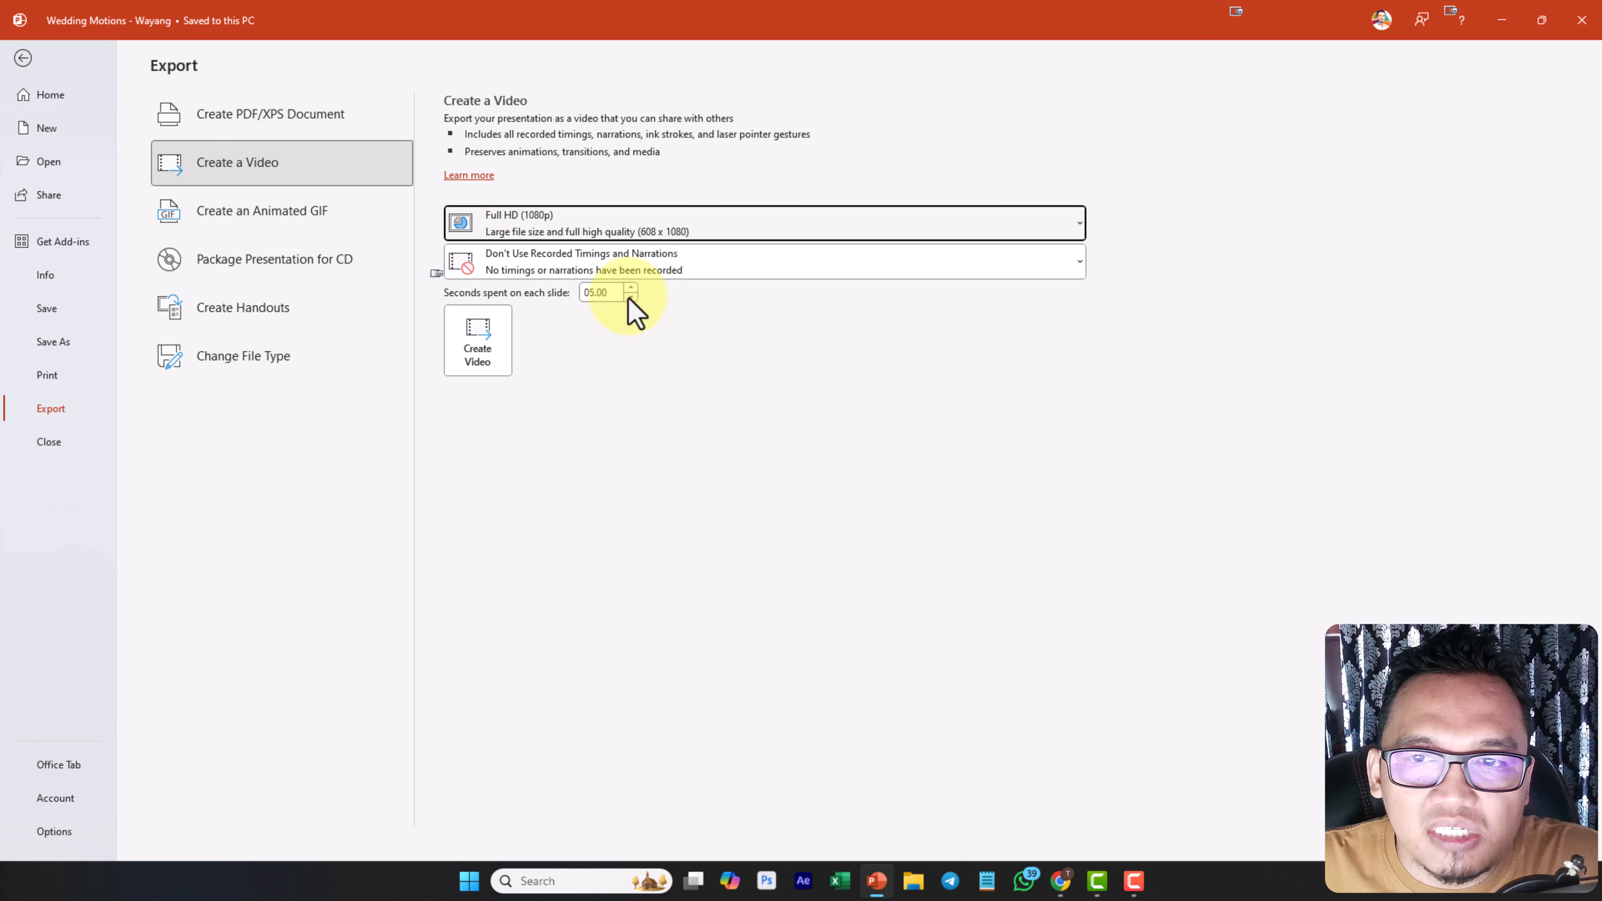
click(612, 292)
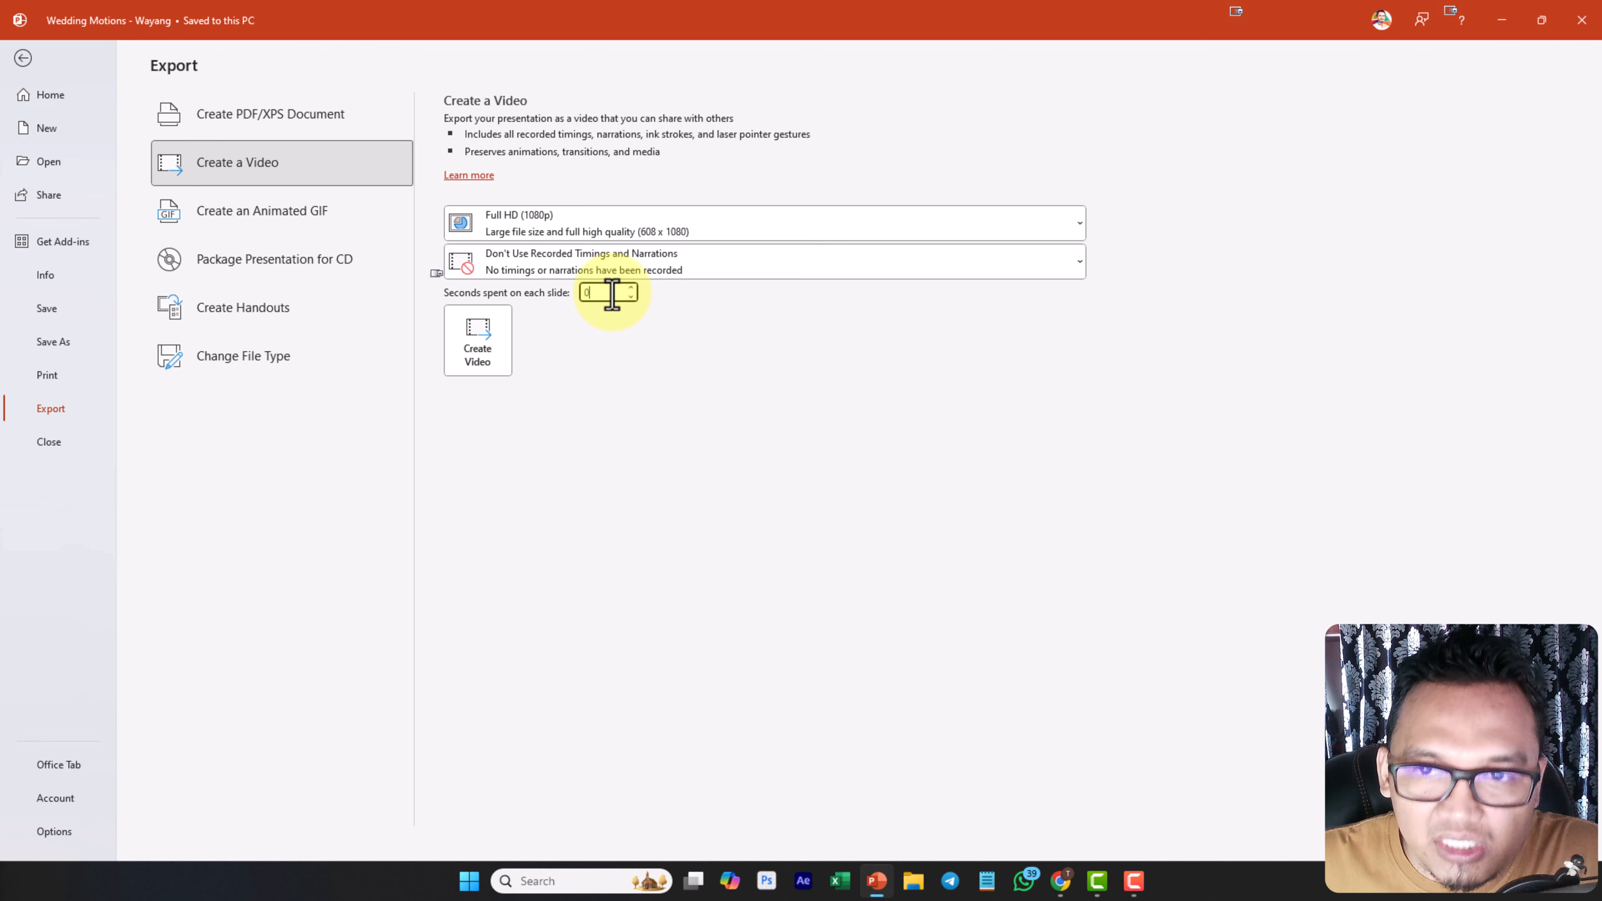
Create the video as a Windows Media Video named Wedding Motions - Wayang in the Motions - Wayang folder
click(485, 354)
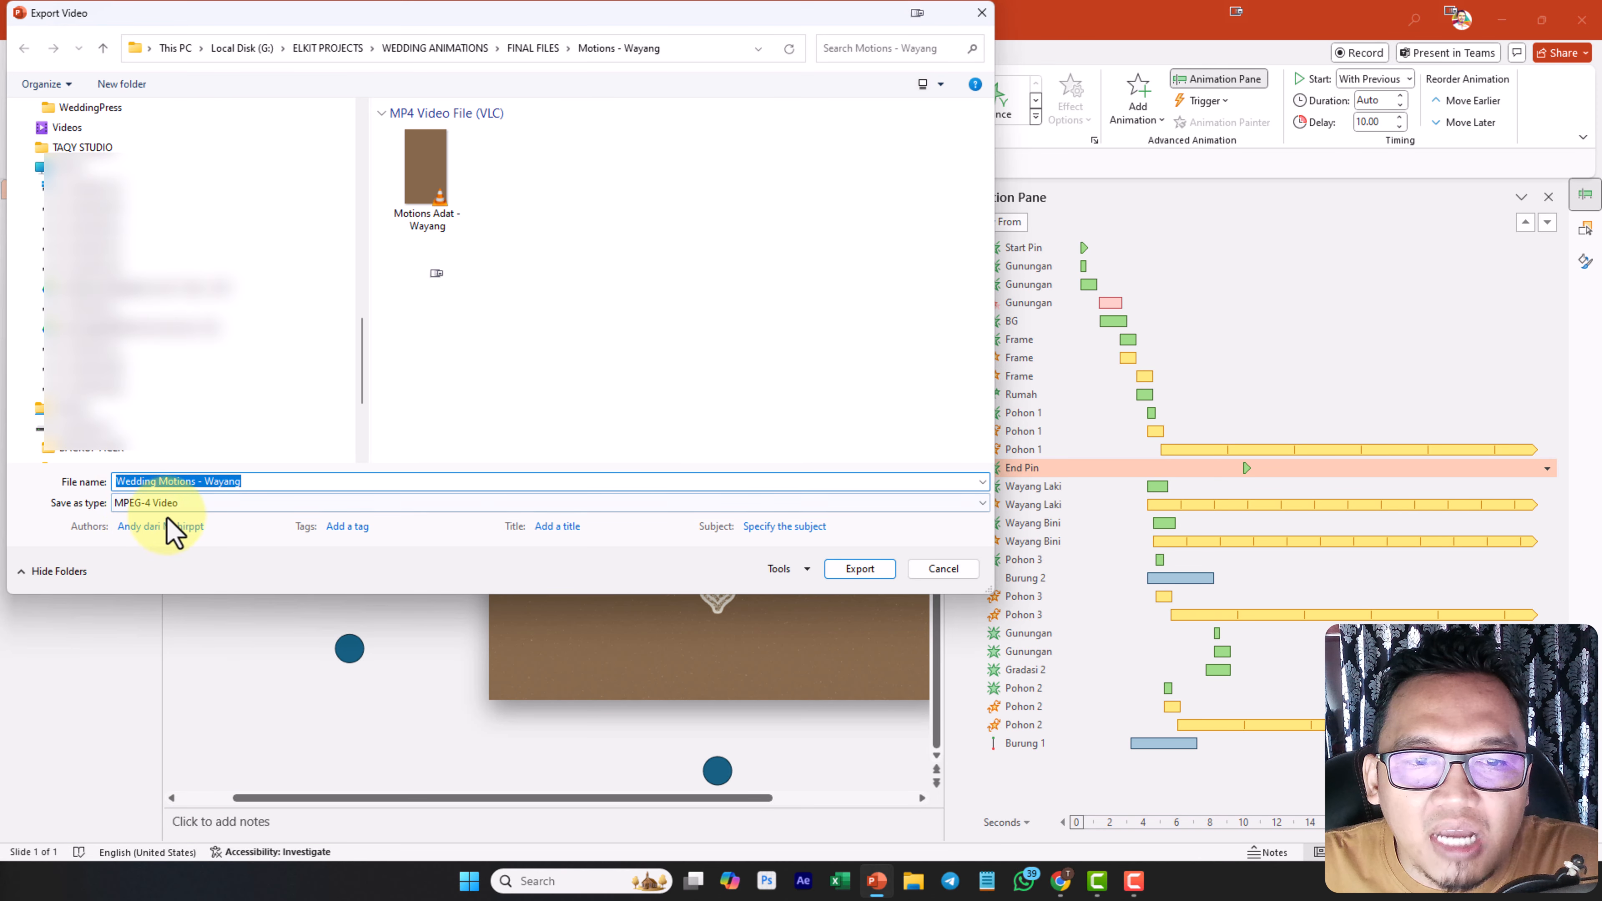
click(138, 504)
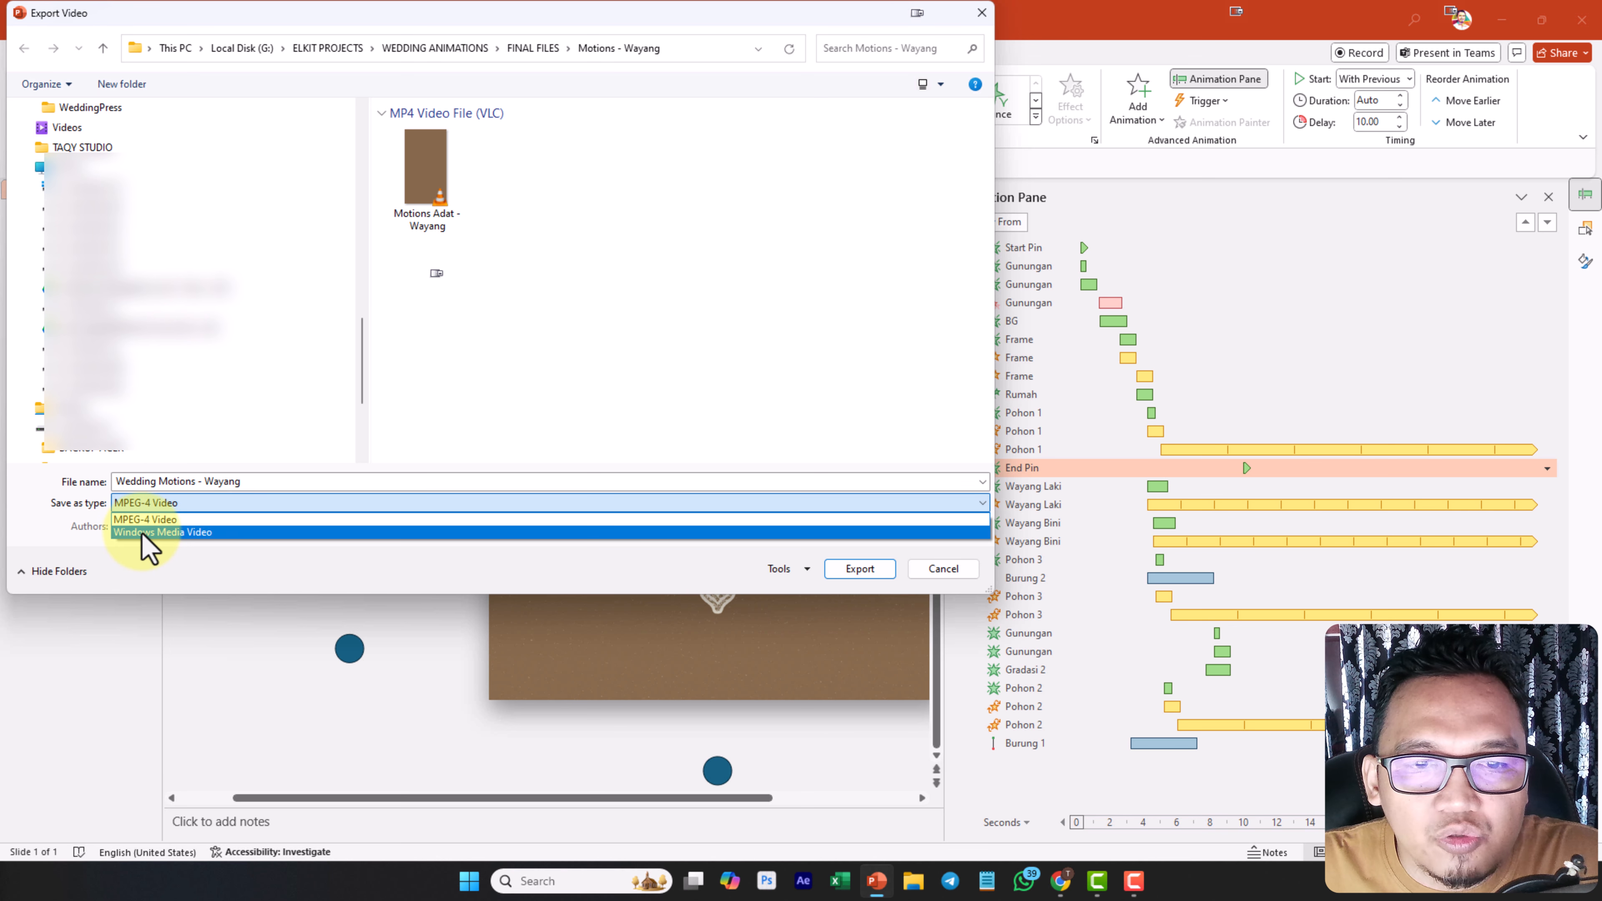
click(144, 533)
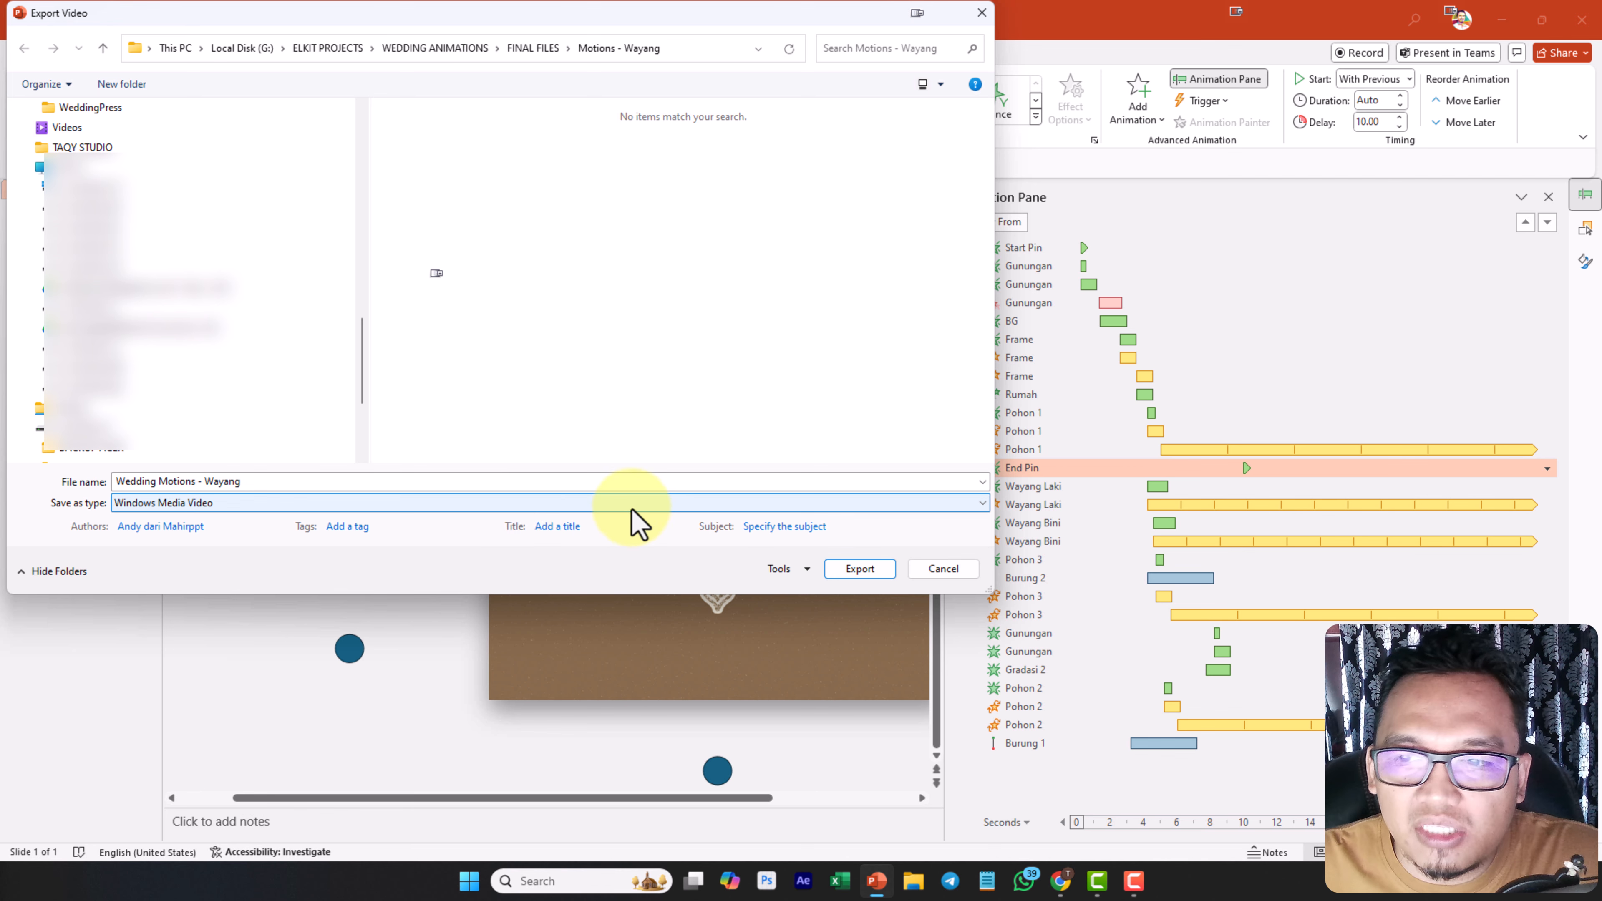
click(860, 570)
click(860, 570)
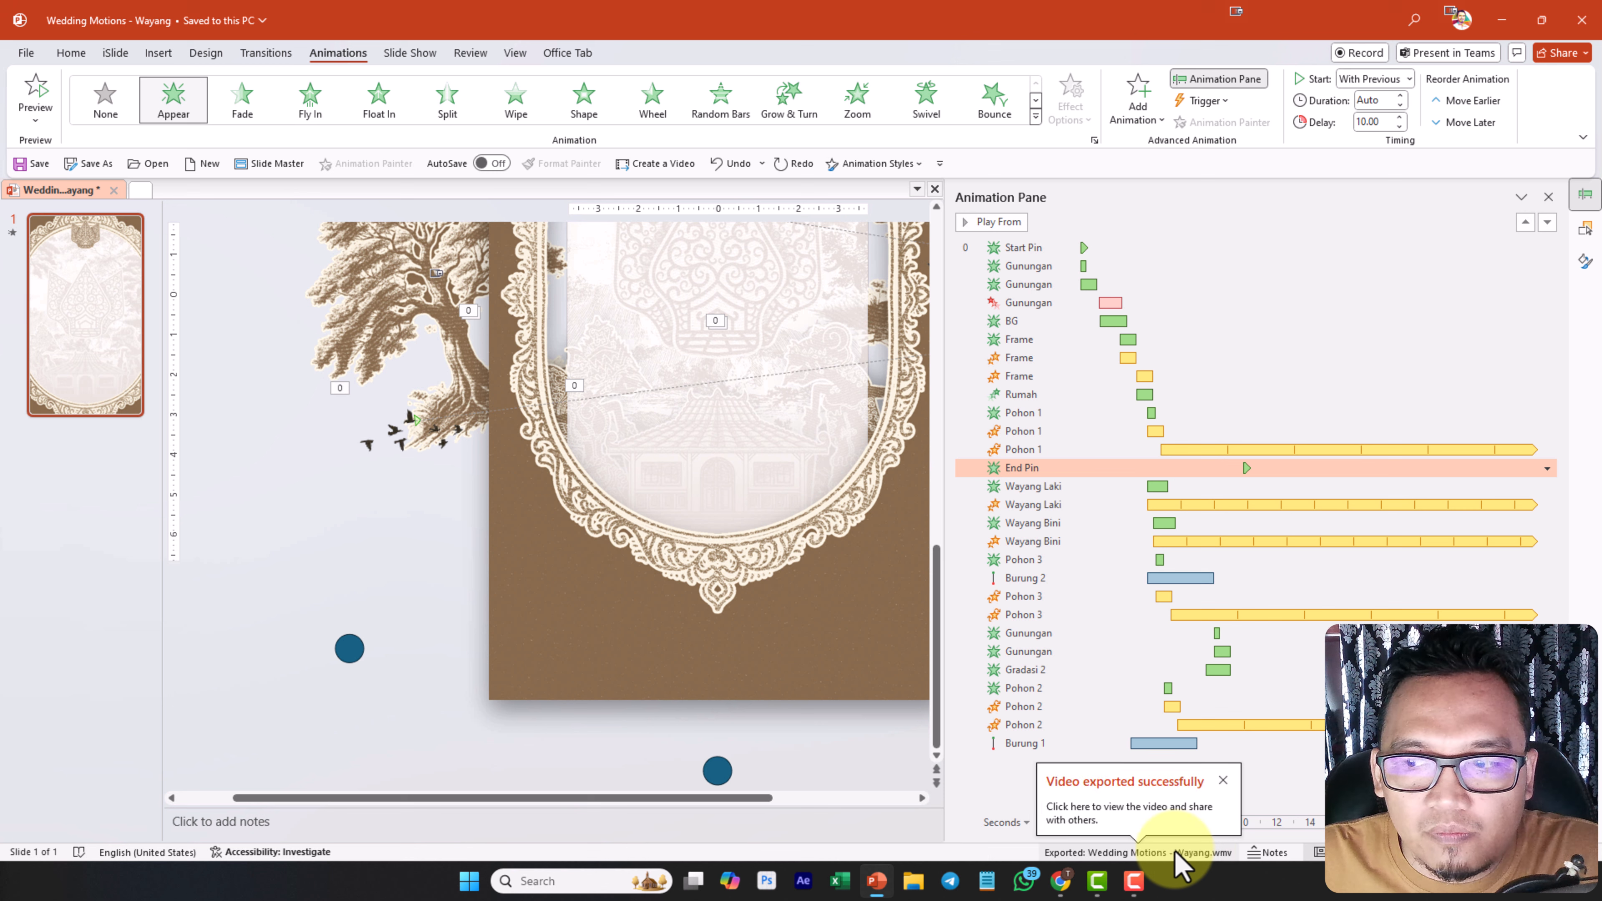
Open the exported Wedding Motions - Wayang.wmv, watch it in a maximized VLC window, and close the player
click(1147, 820)
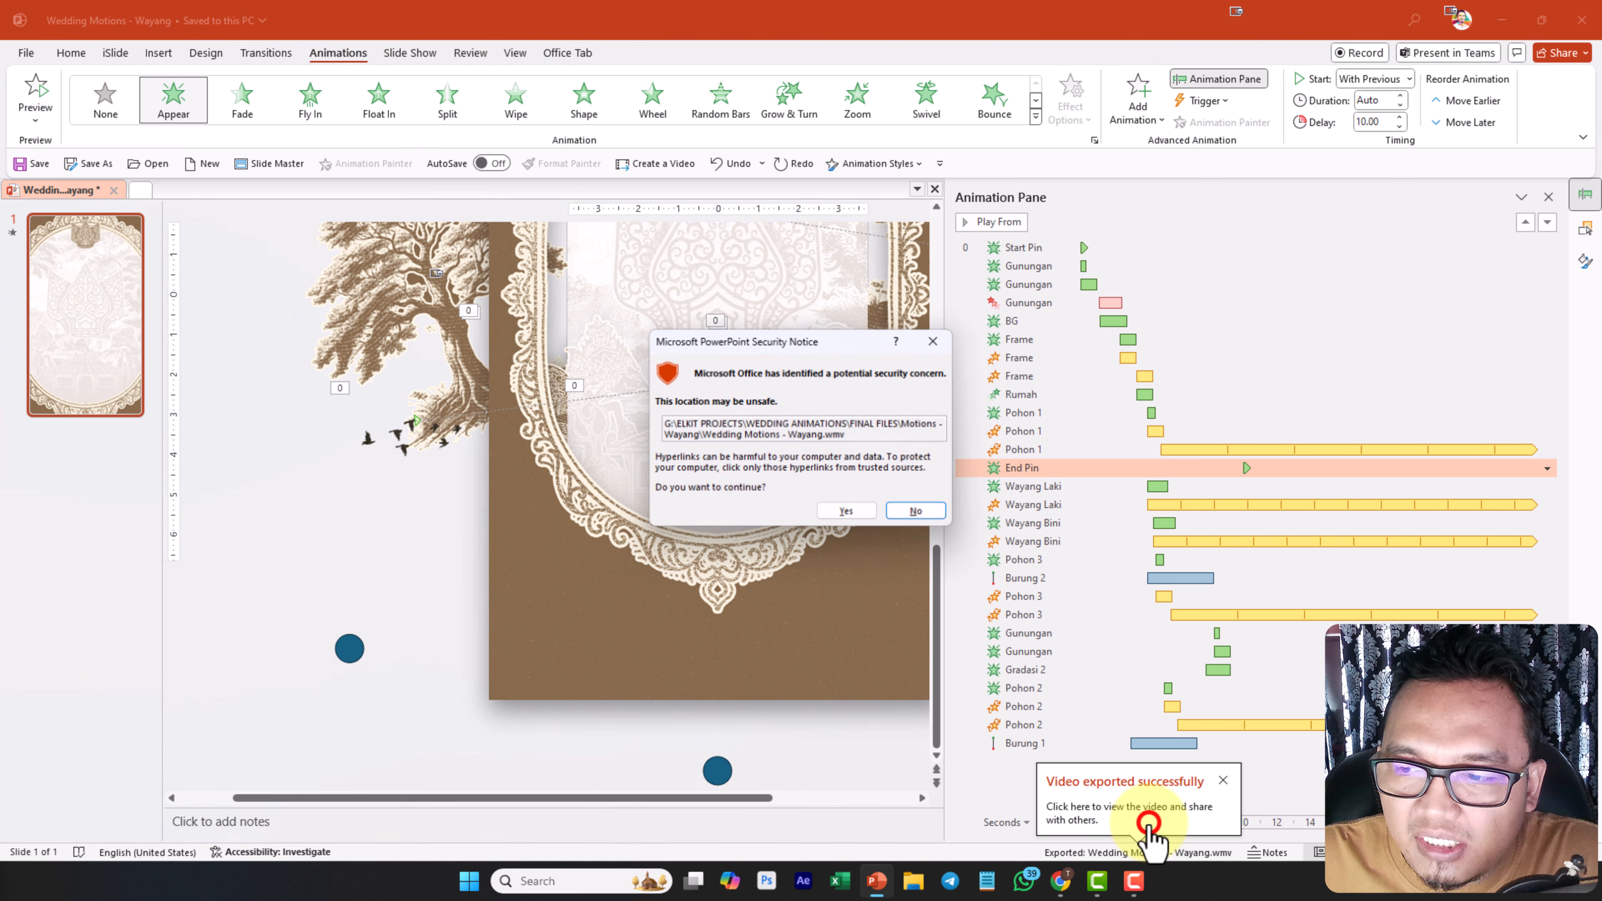
click(847, 512)
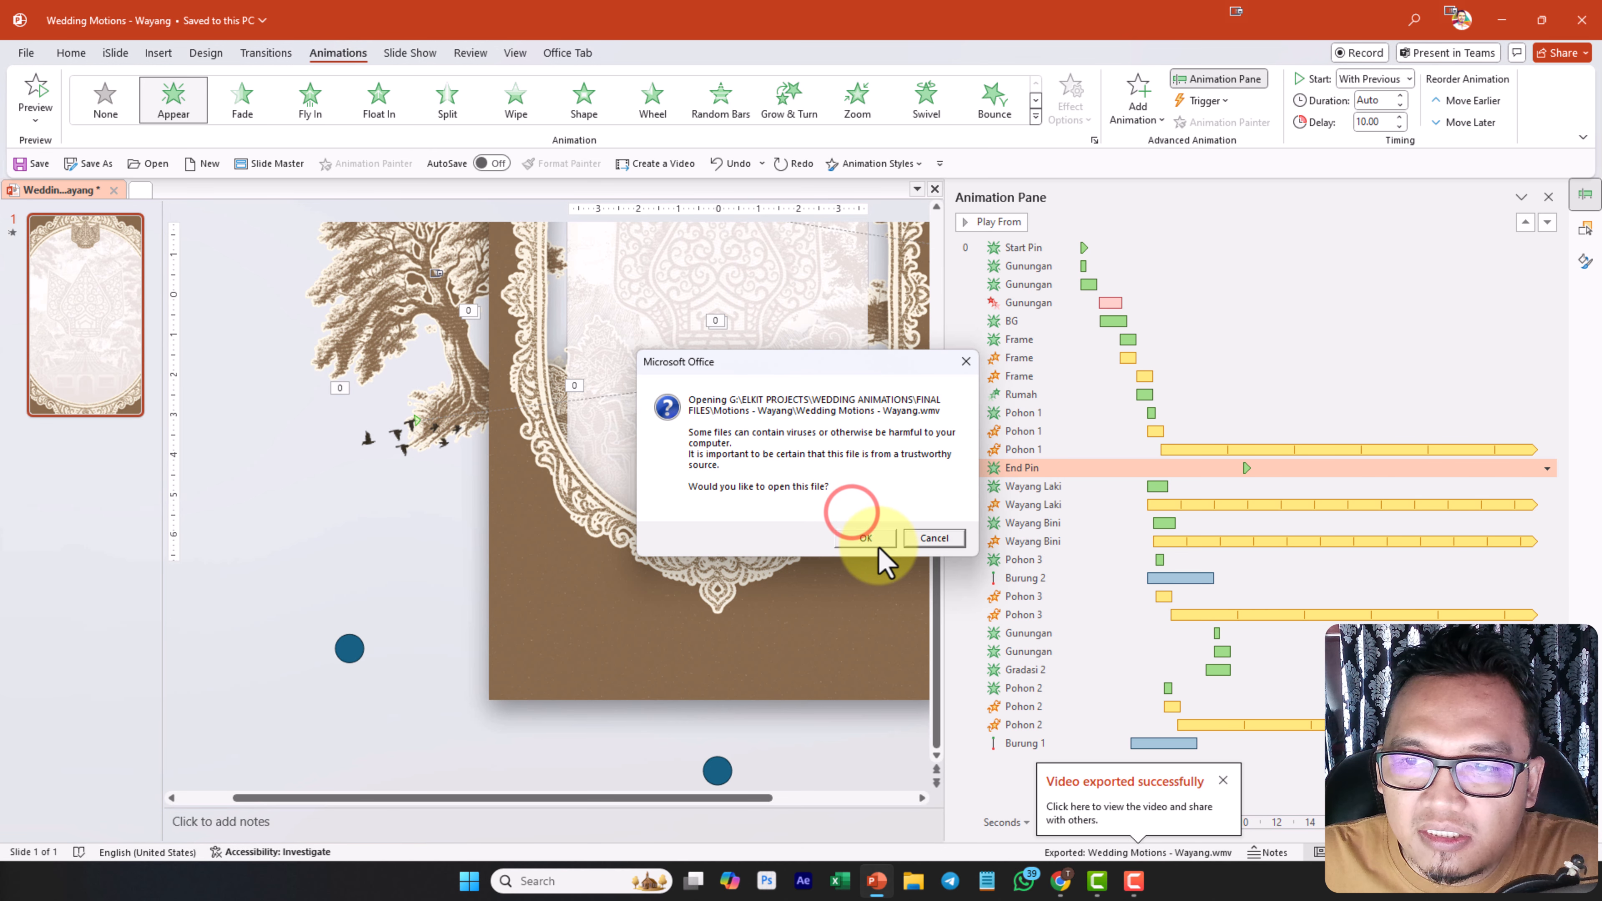
click(878, 544)
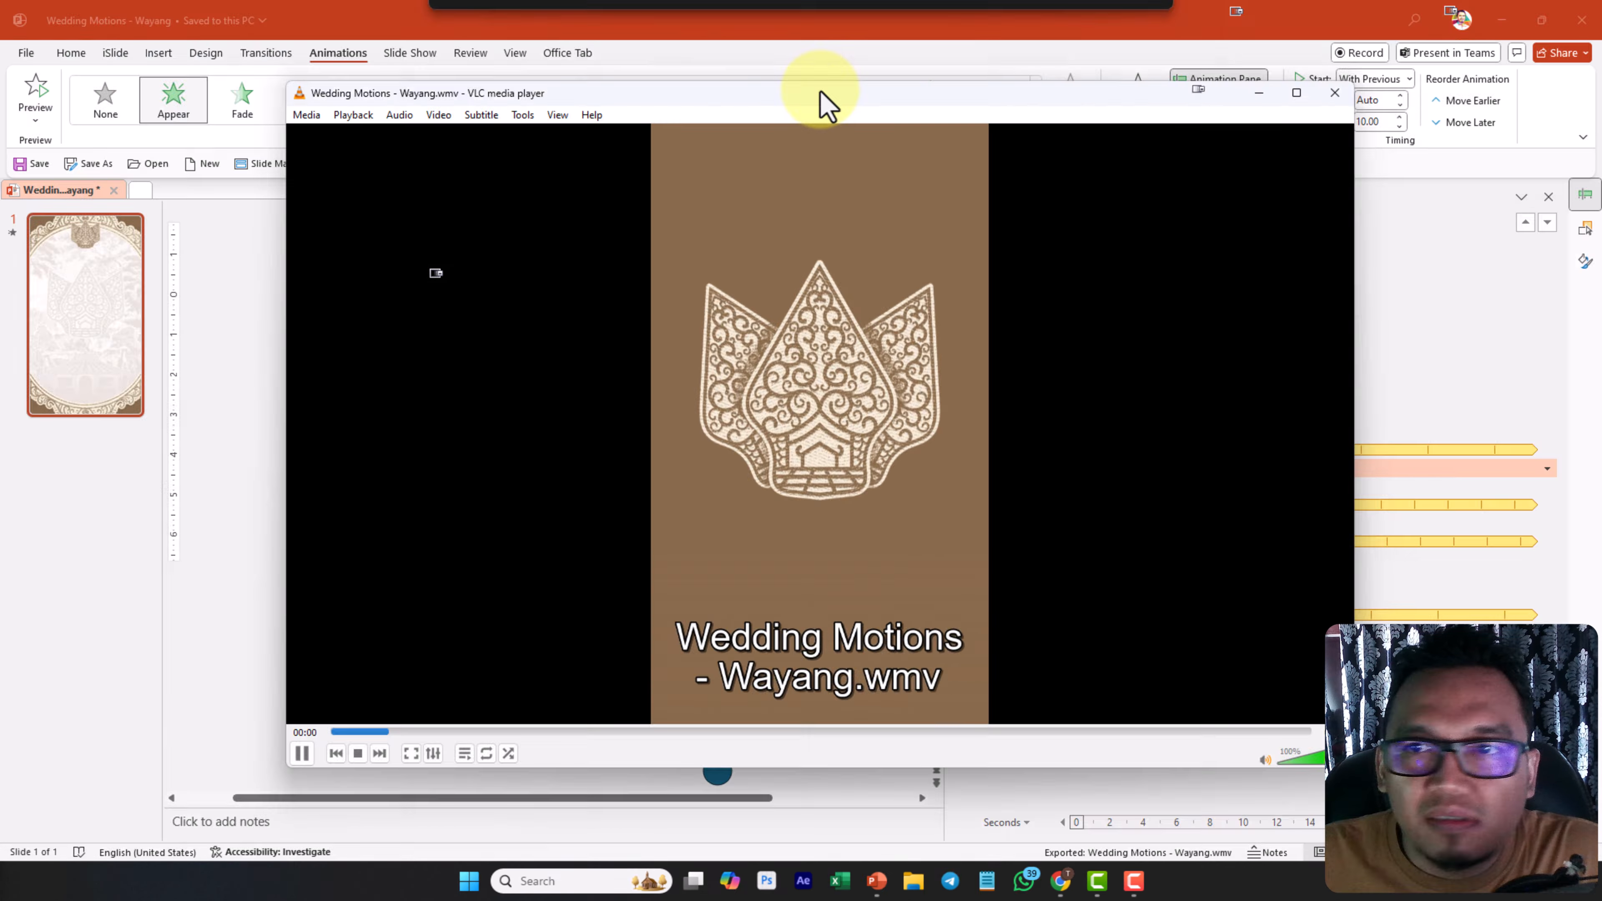
double_click(820, 92)
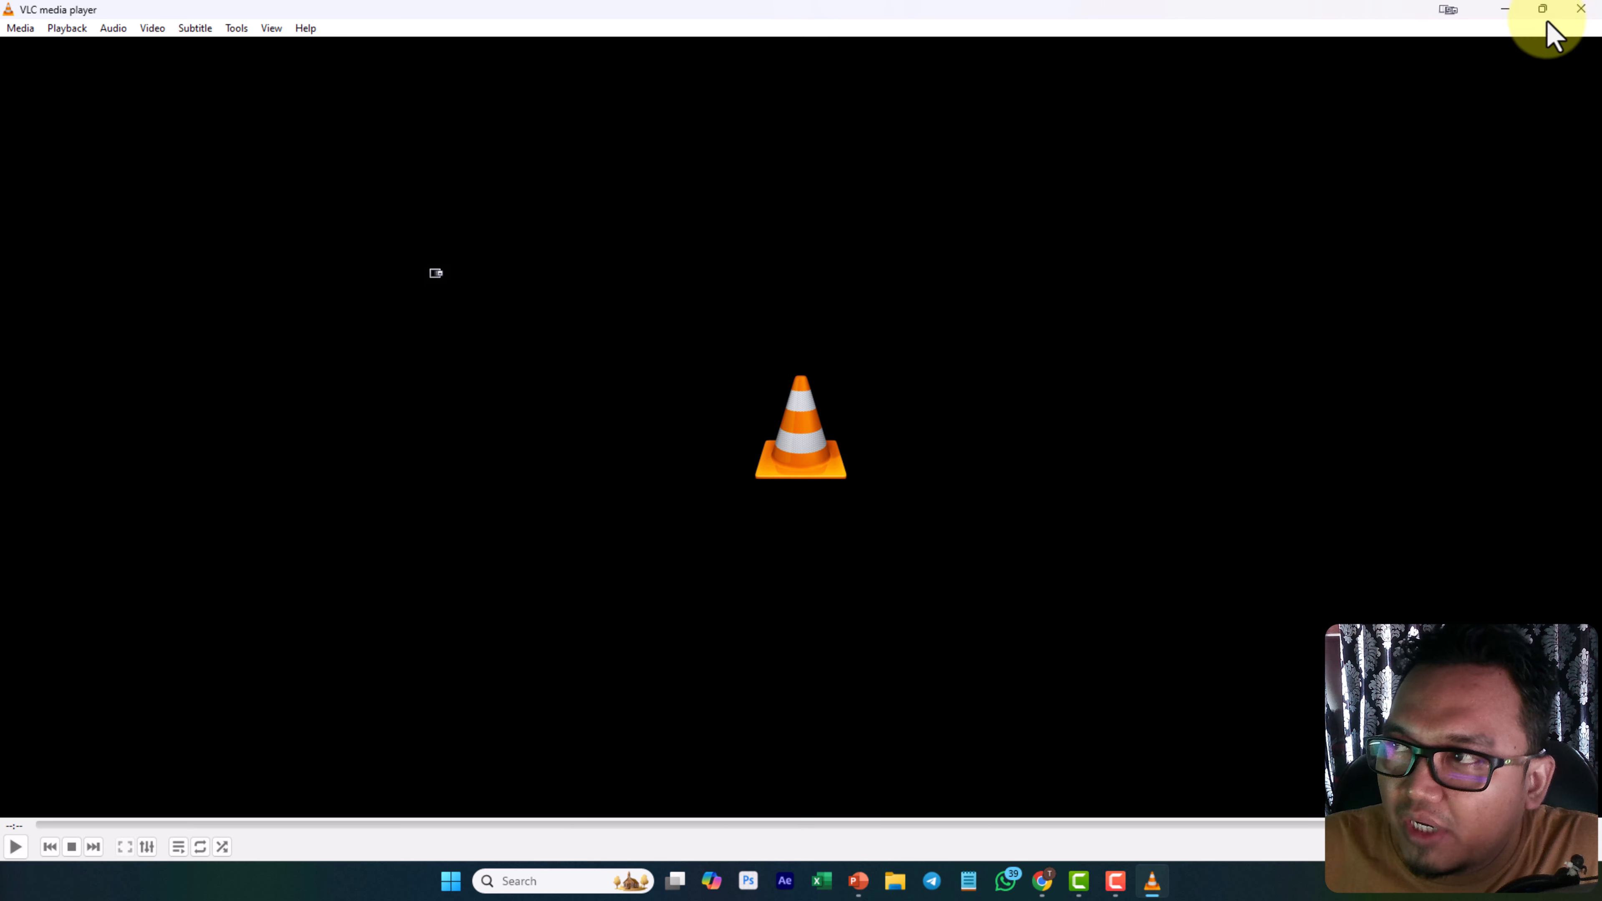
click(1580, 9)
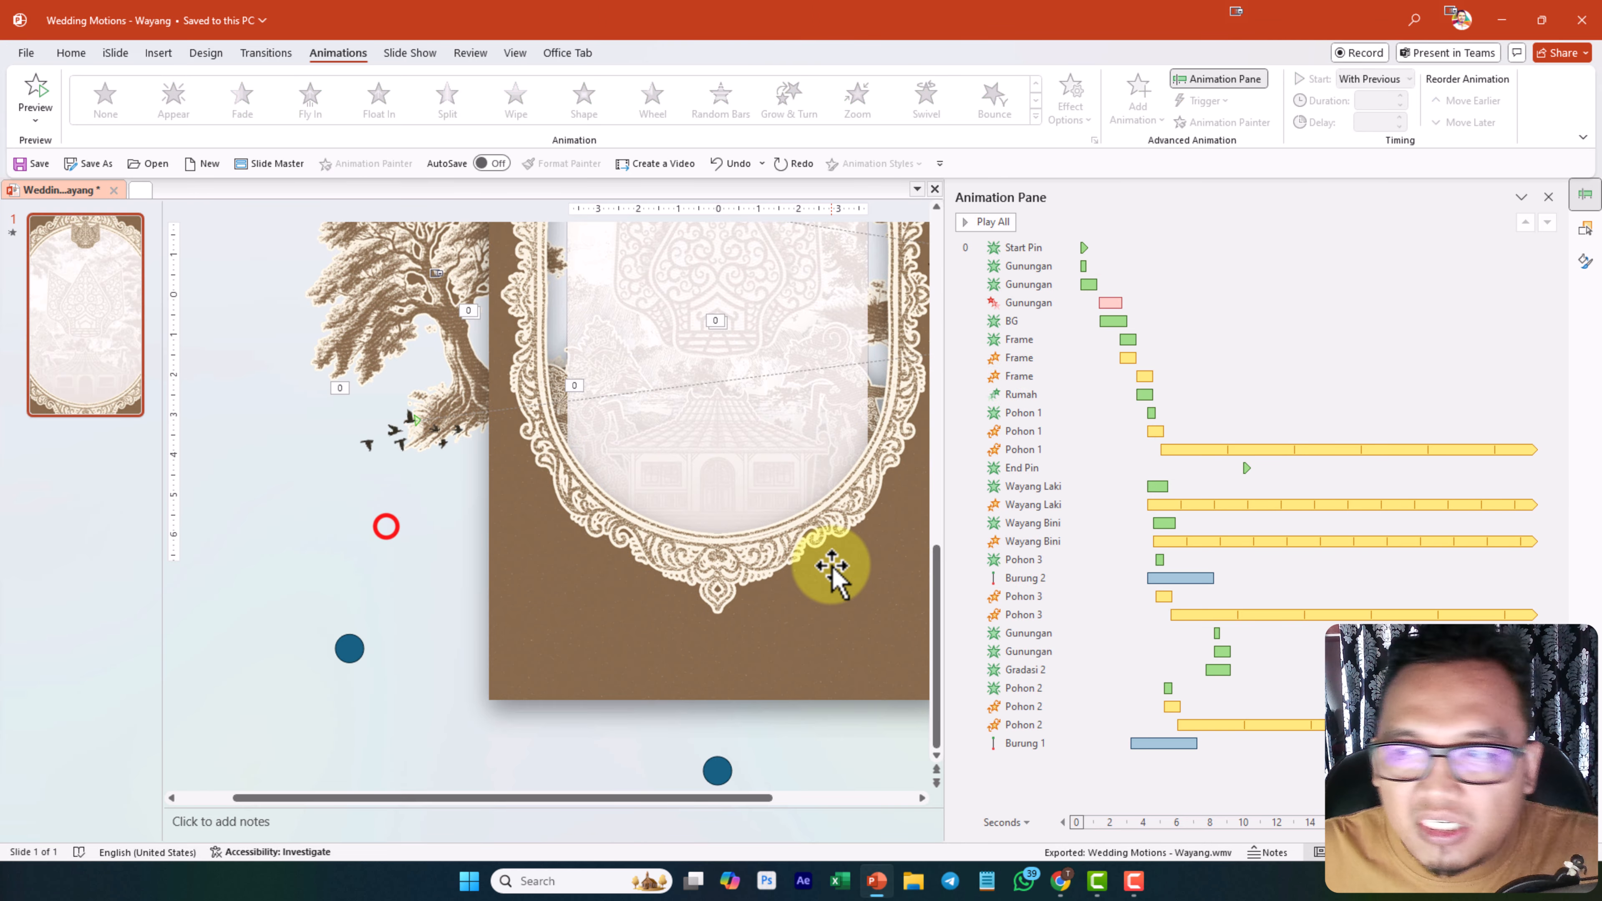
Start exporting the slide as a JPEG File Interchange Format image, and cancel at the save dialog
scroll(756, 574, down, 3)
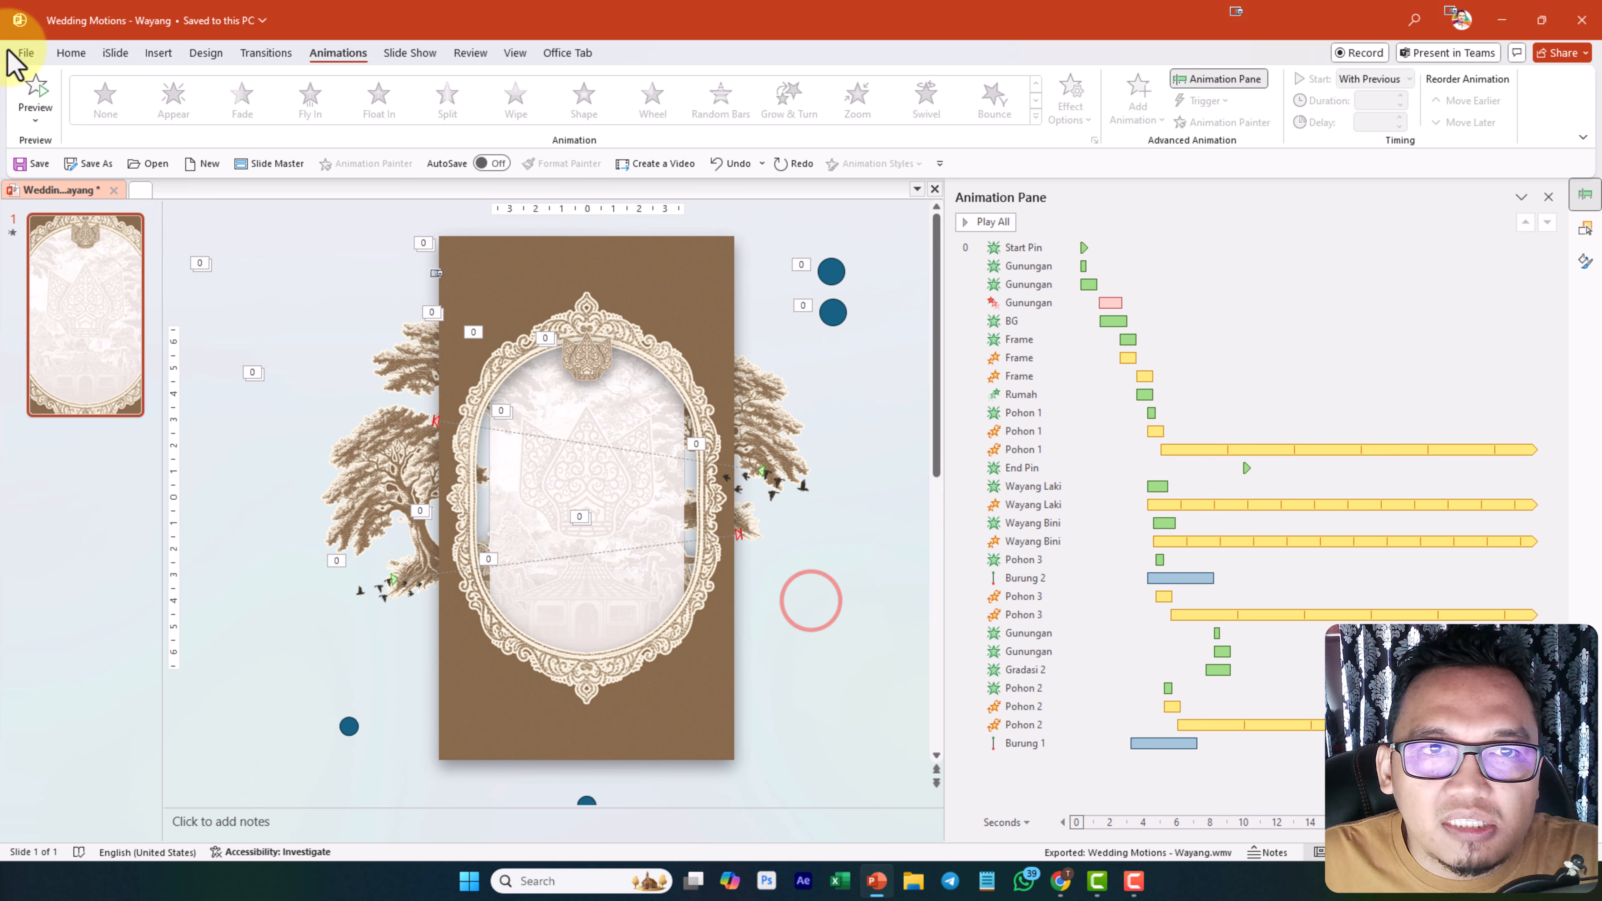
click(22, 53)
click(57, 410)
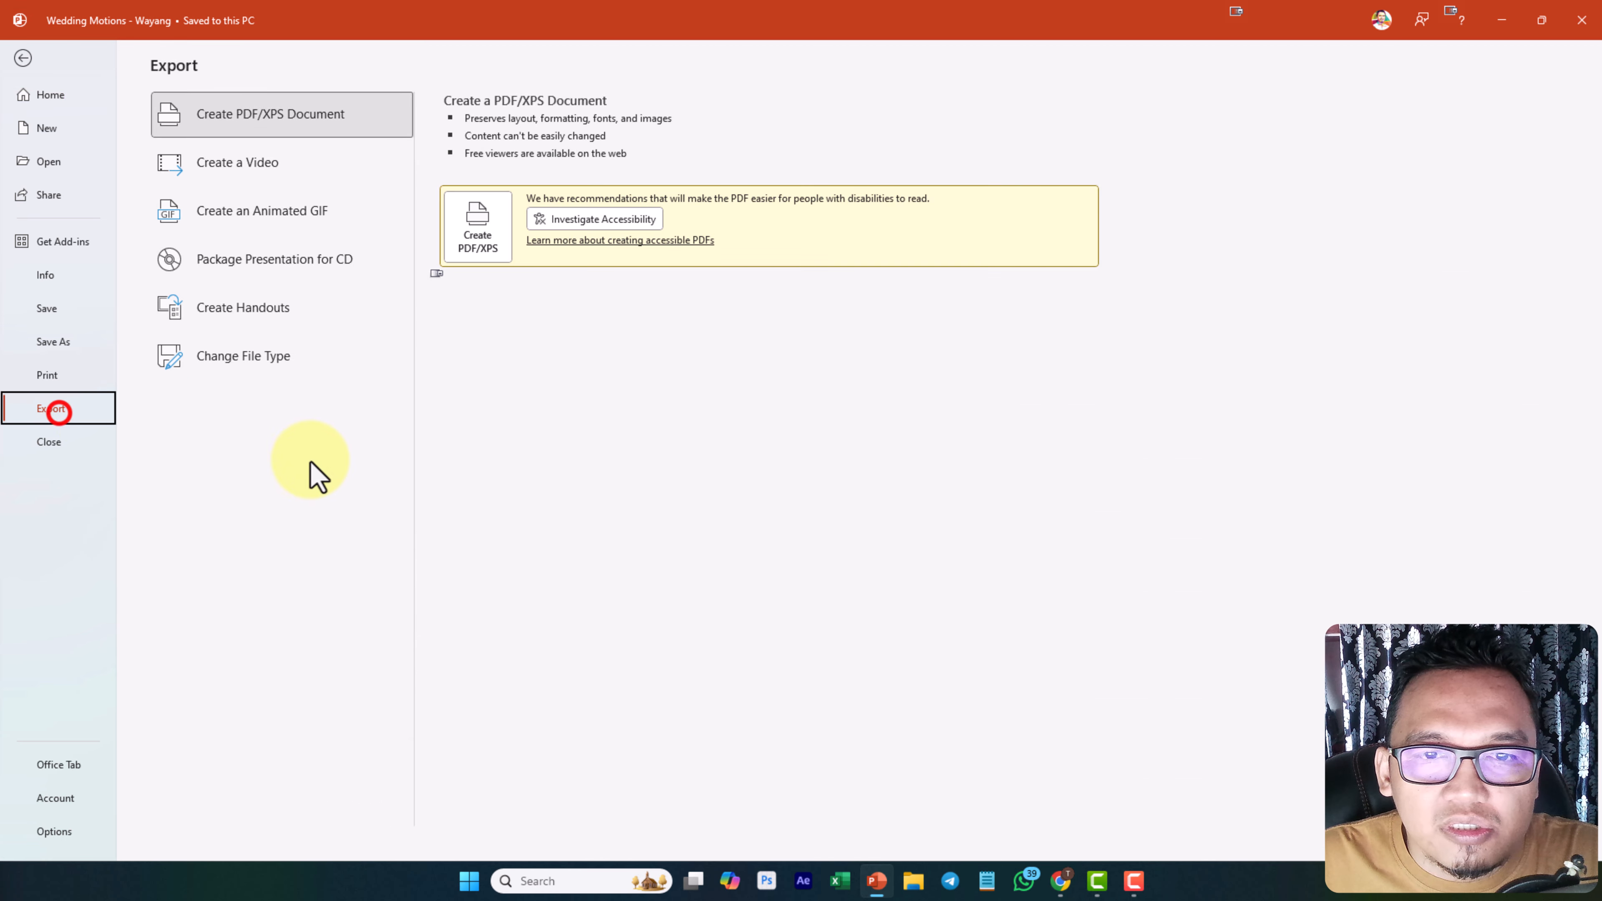
click(334, 356)
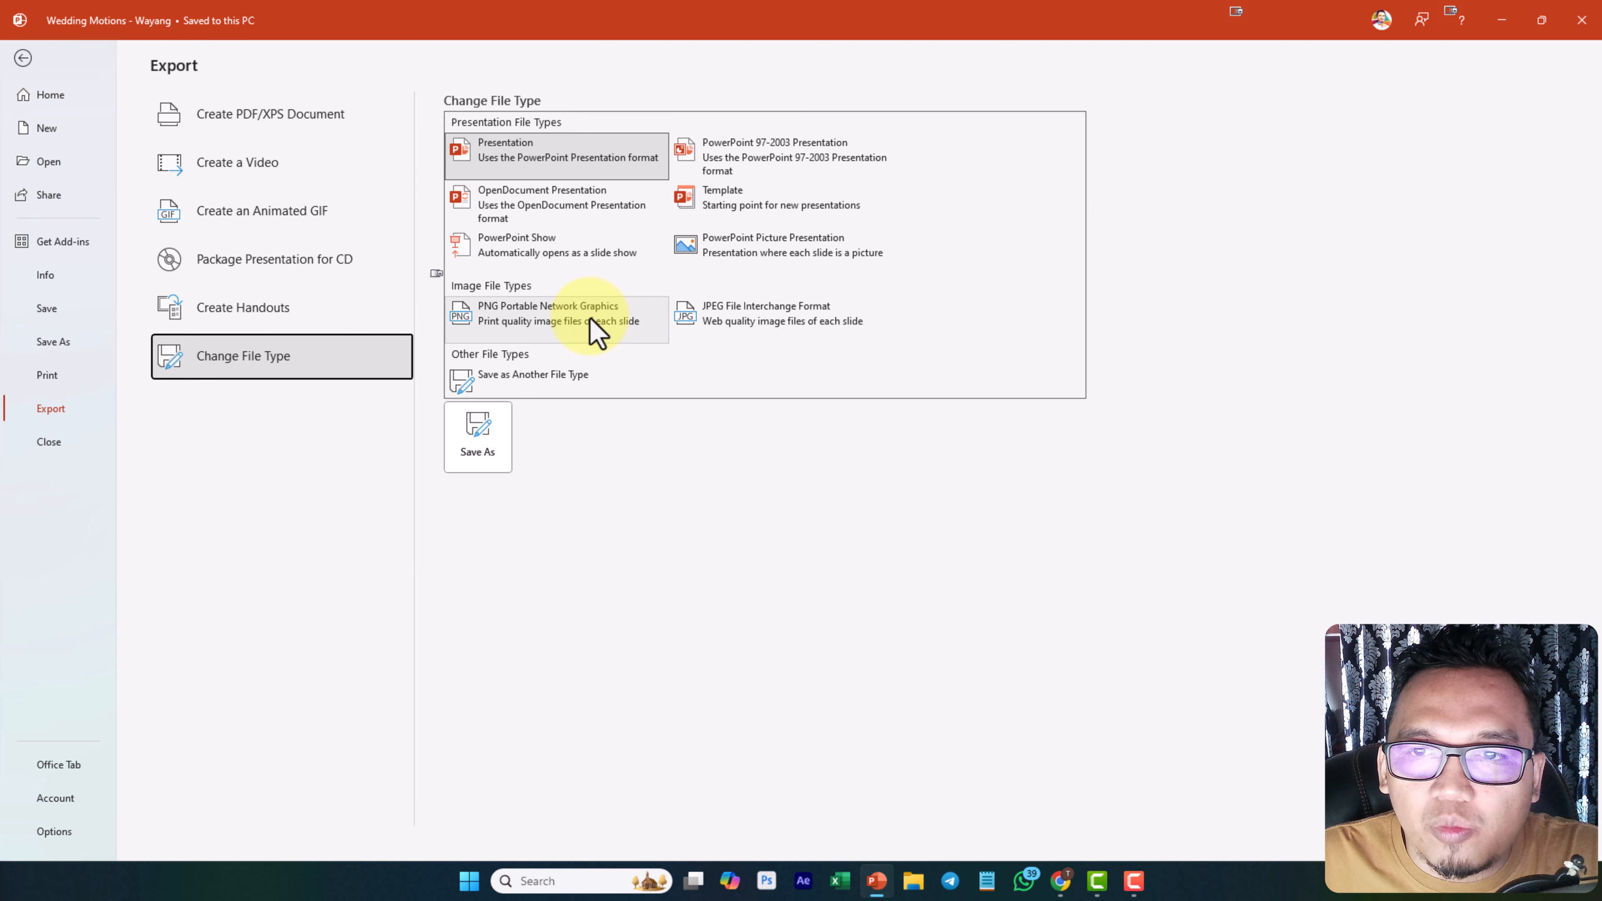
click(749, 332)
click(478, 451)
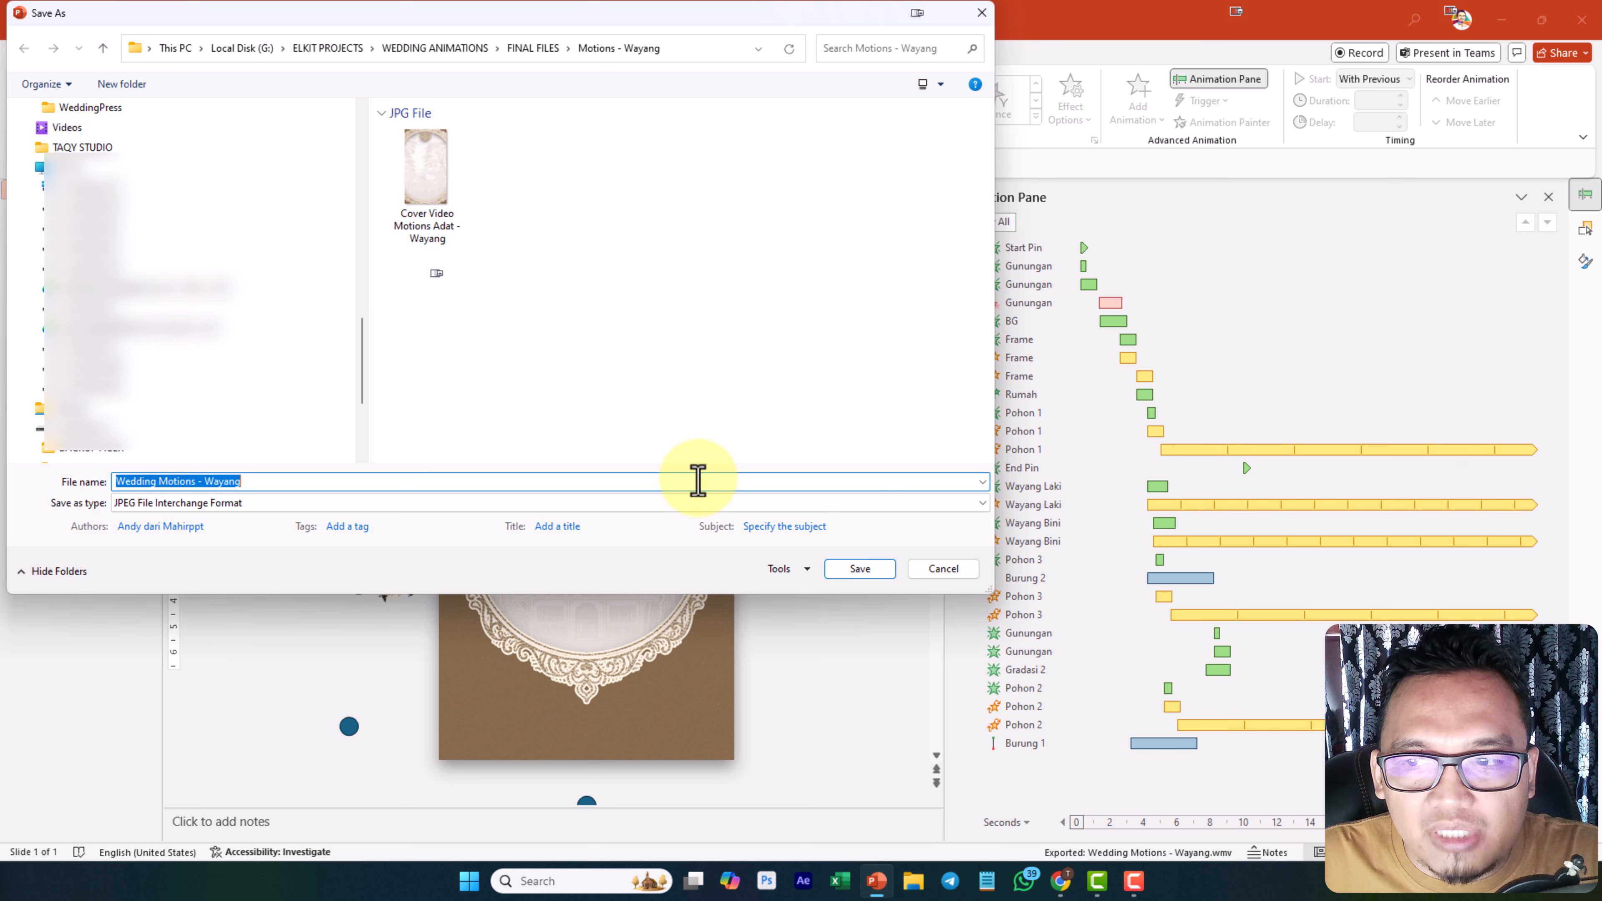
click(943, 571)
click(785, 654)
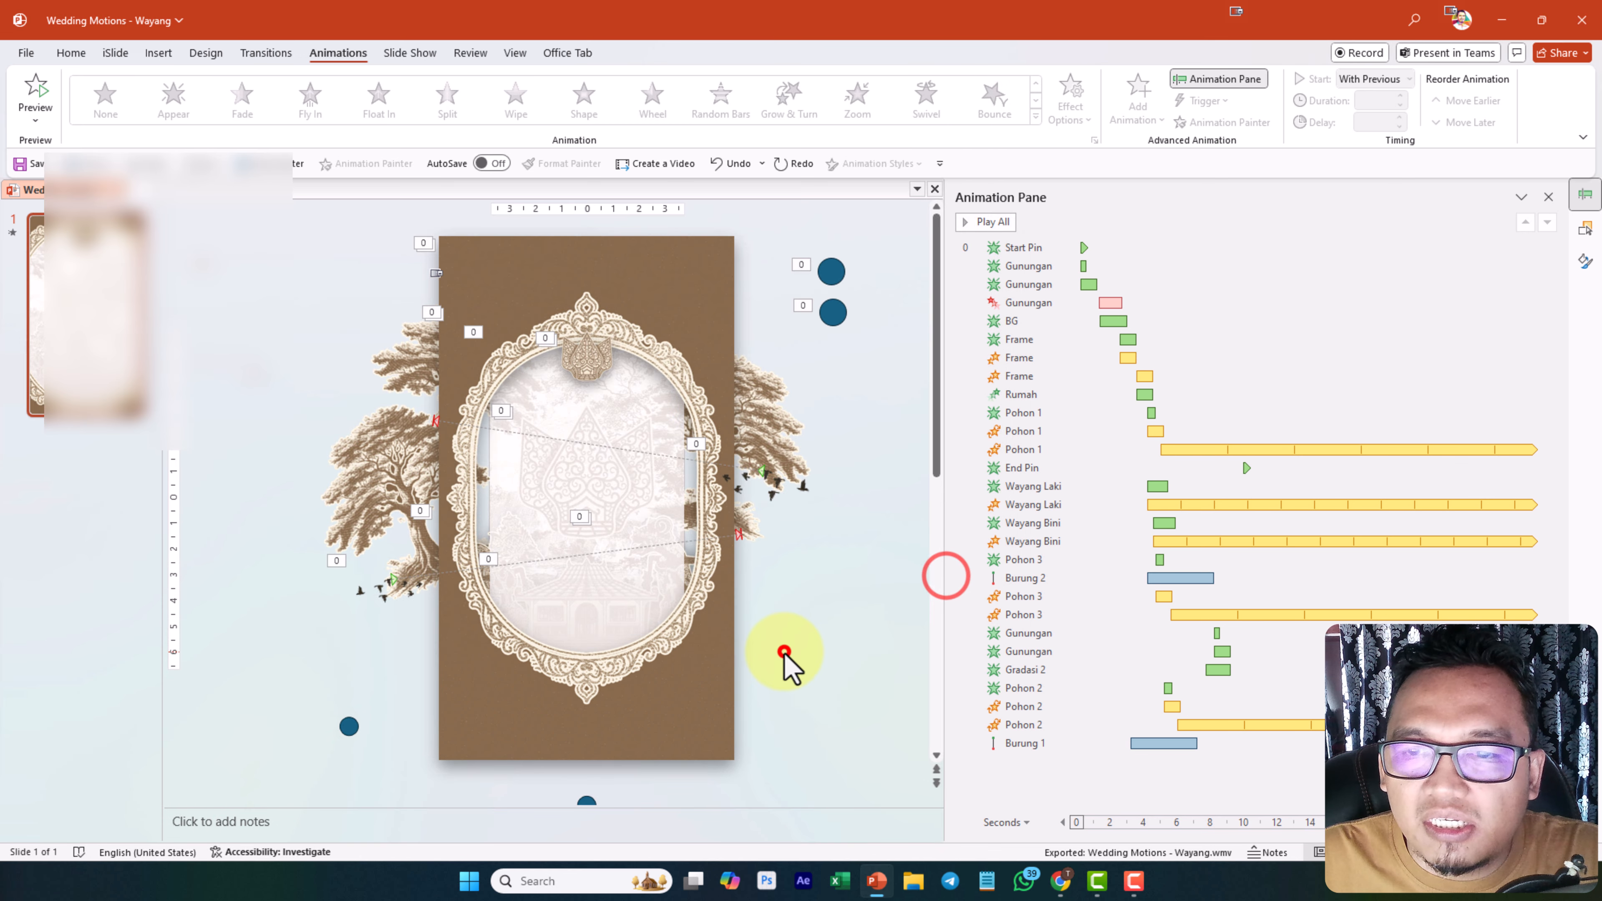